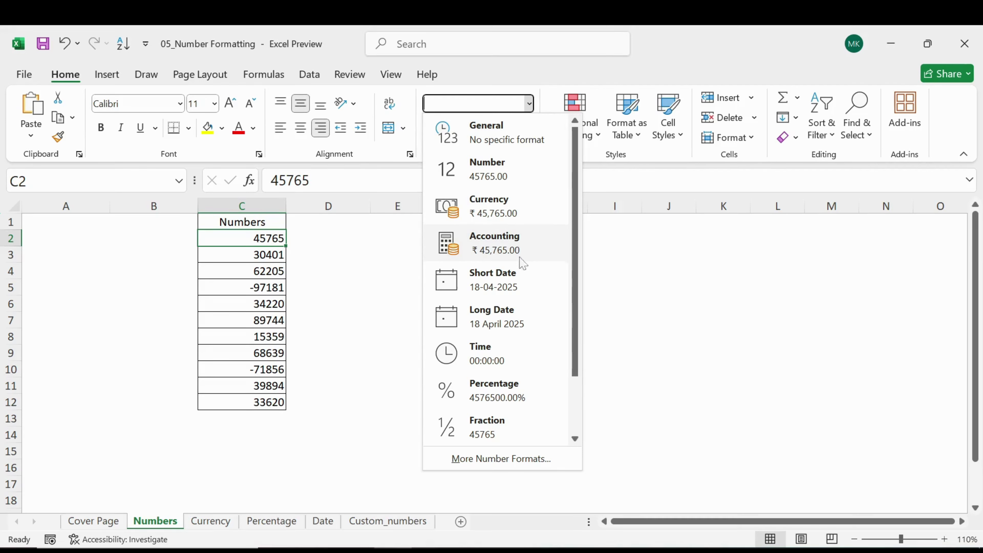
Step: Apply the Number format to cell C2 in the Numbers column
scroll(528, 349, down, 2)
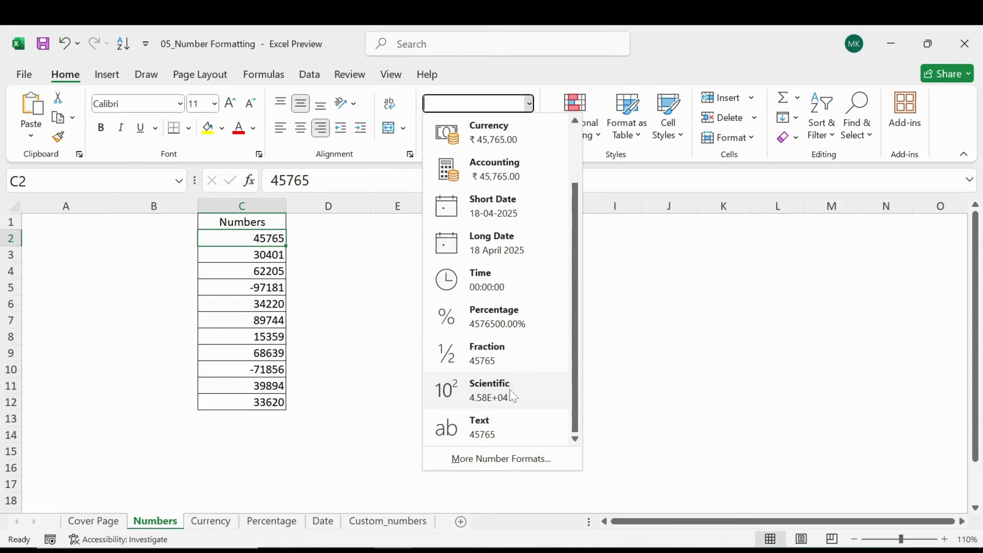
scroll(505, 391, up, 2)
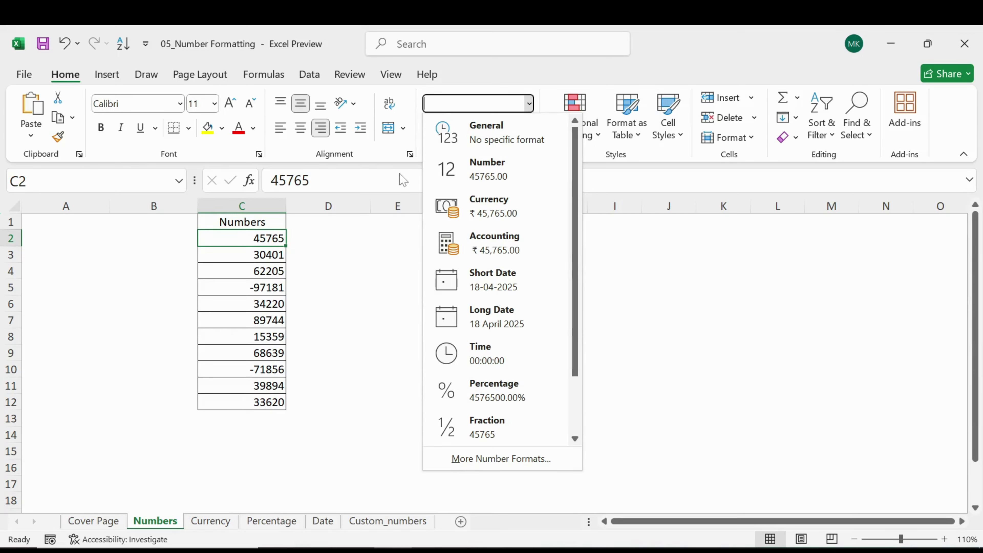
click(525, 136)
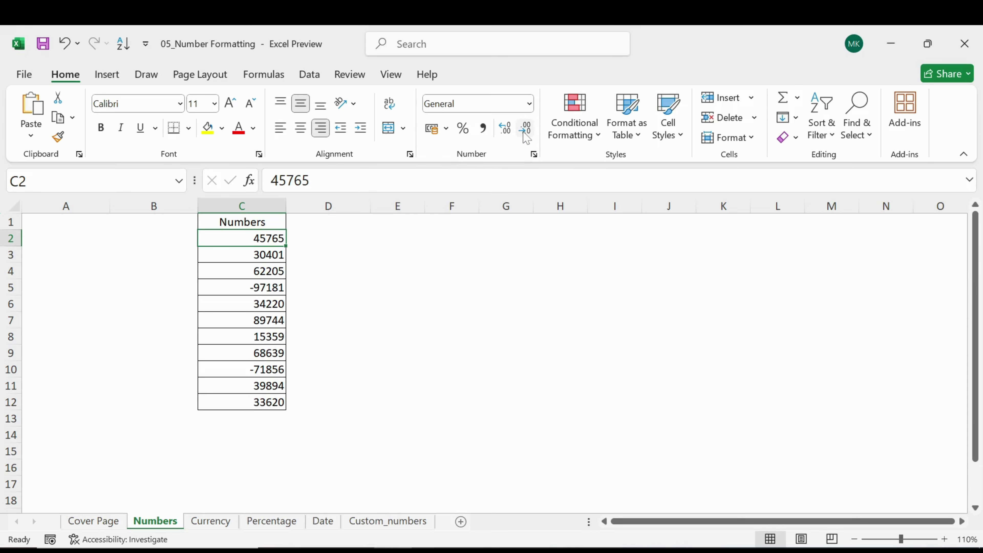
click(532, 111)
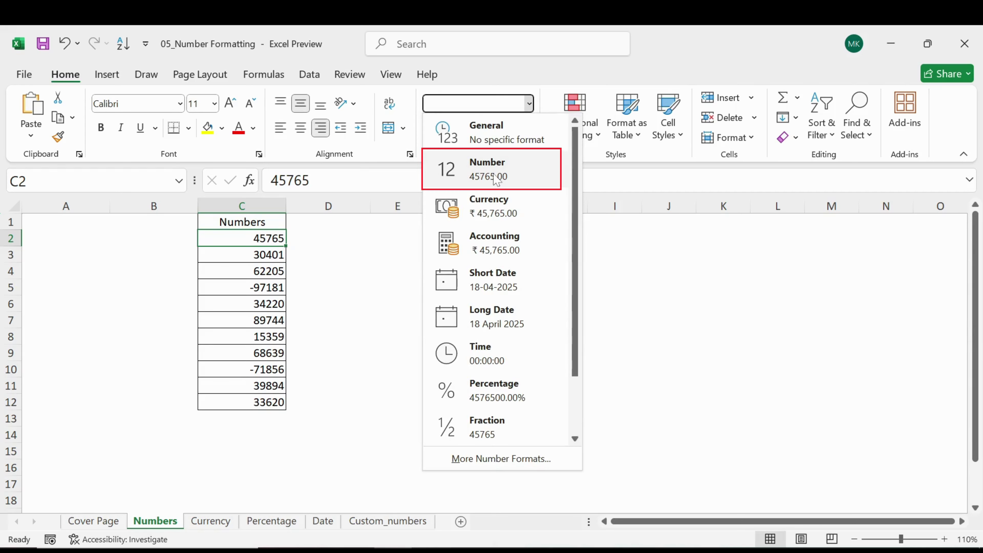
click(497, 179)
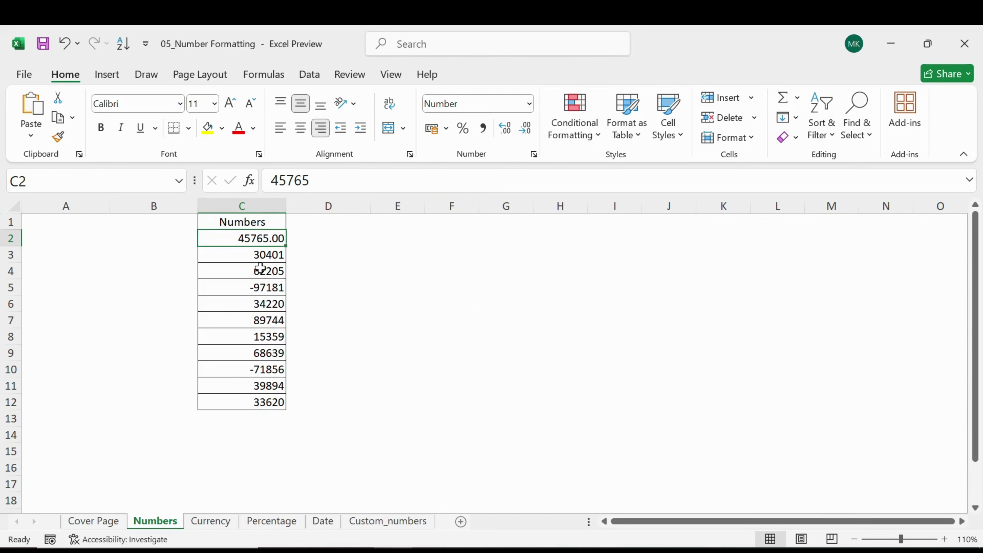
click(317, 252)
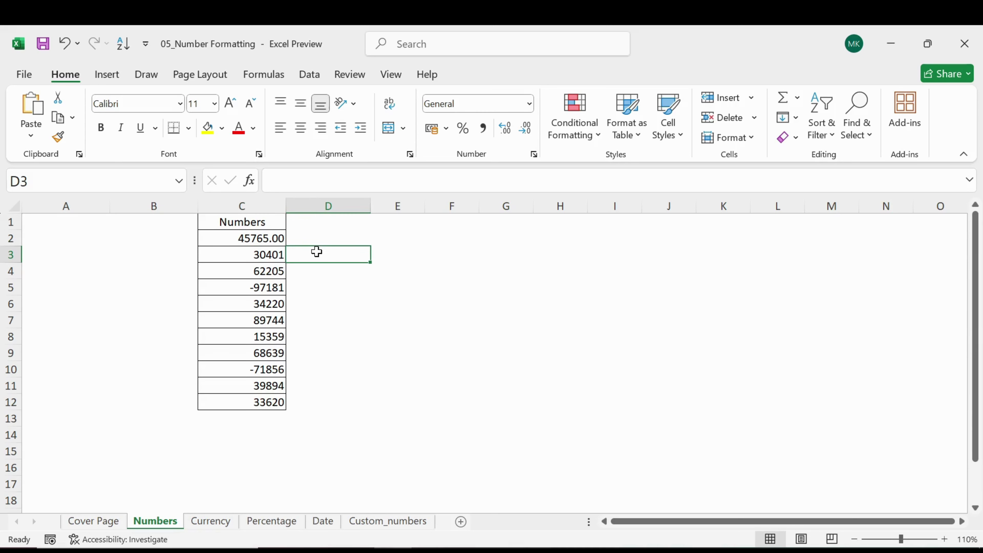
Step: Apply the Number format to the remaining values in cells C3:C12
click(254, 240)
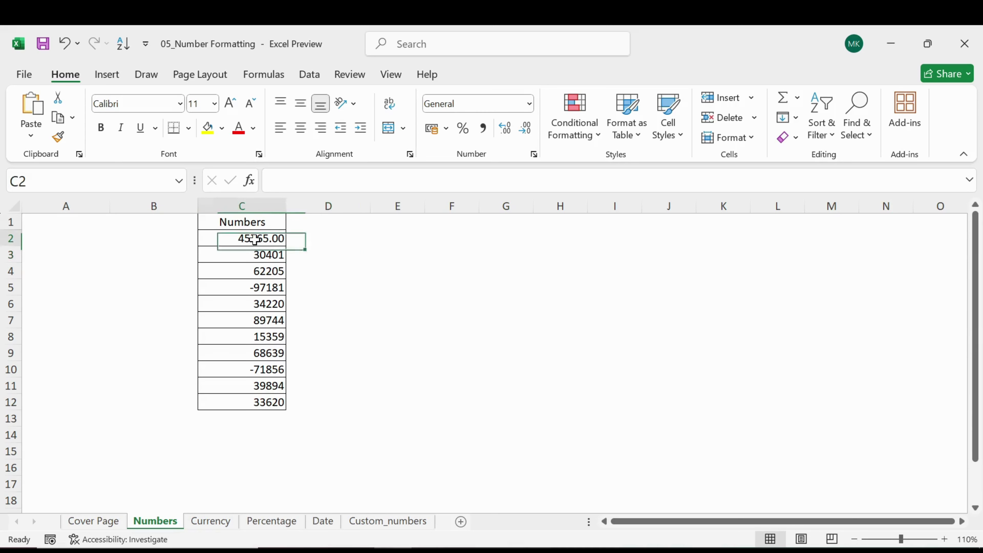
click(268, 254)
drag(270, 255, 270, 402)
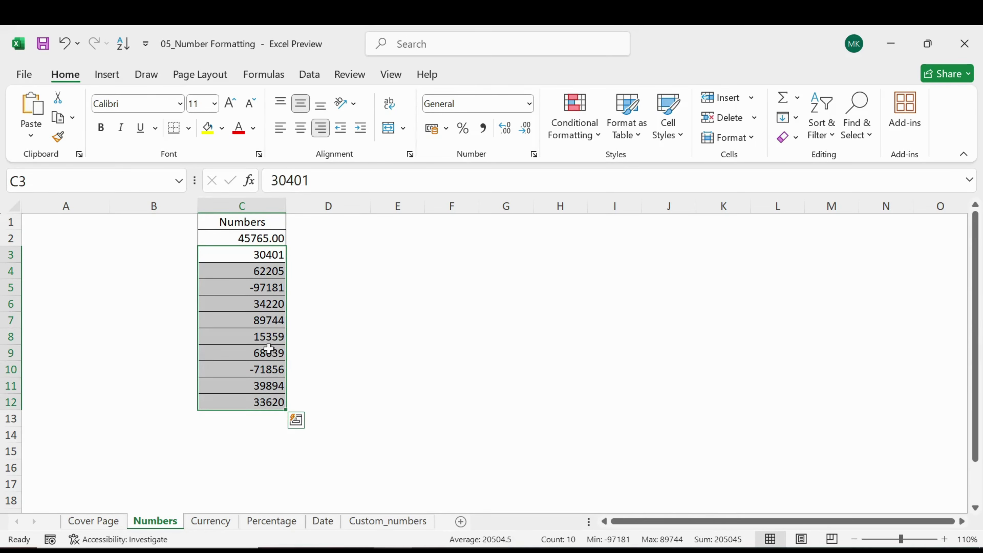
click(266, 256)
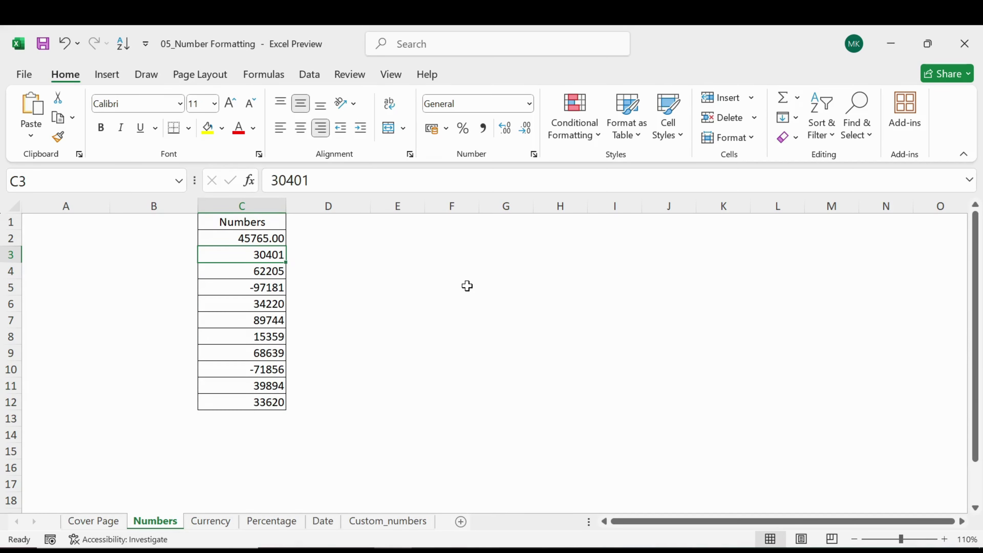
key(ctrl+shift+Down)
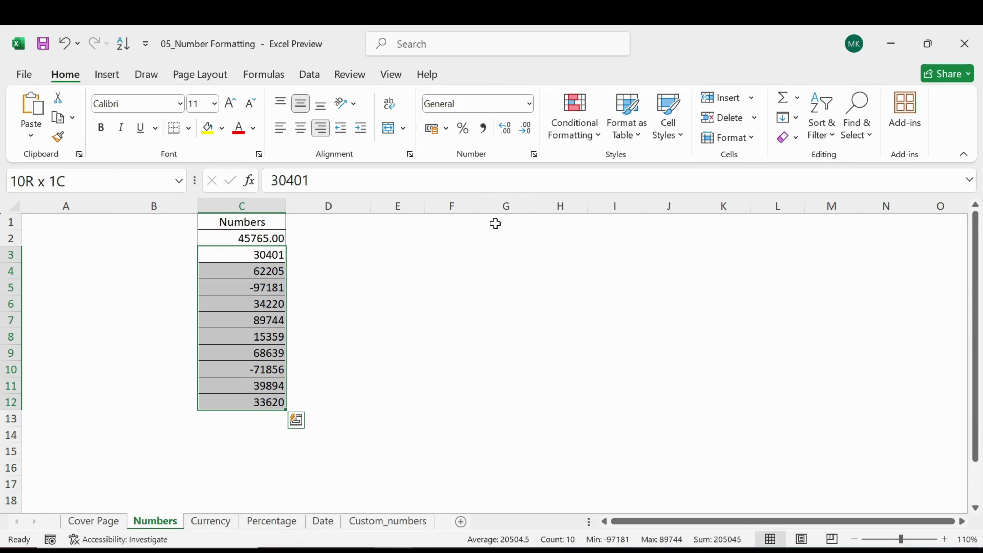
click(529, 104)
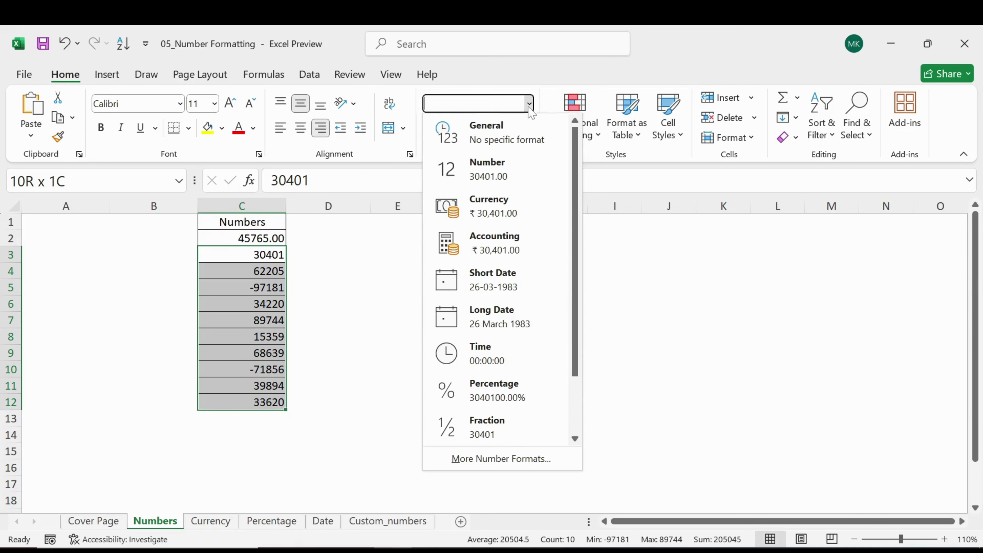
click(499, 179)
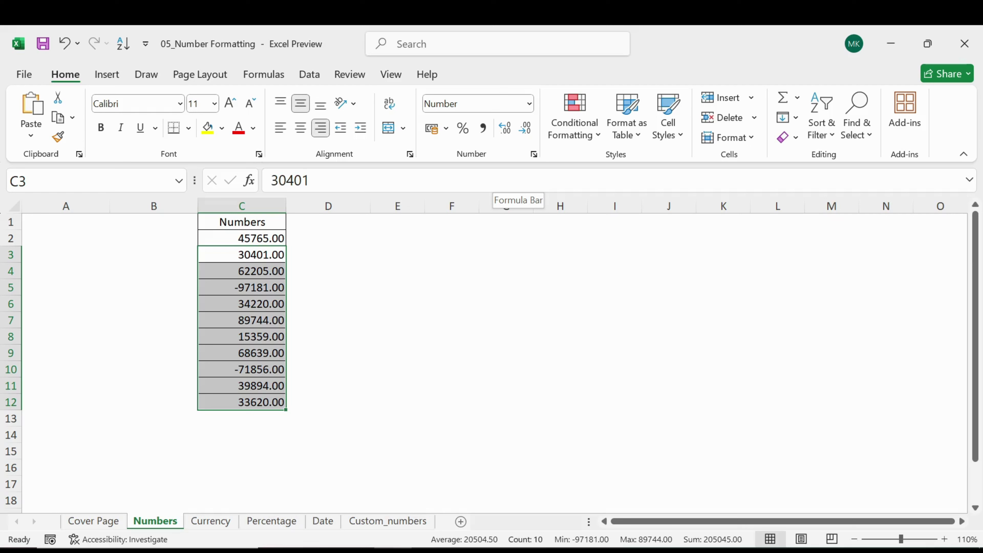
Step: Undo both Number format changes in the Numbers column
click(274, 238)
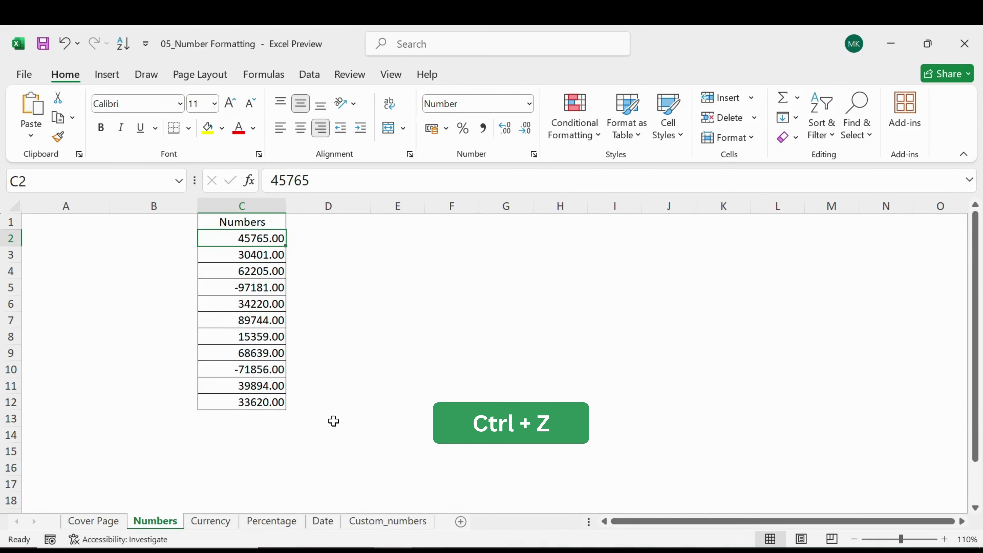
key(ctrl+z)
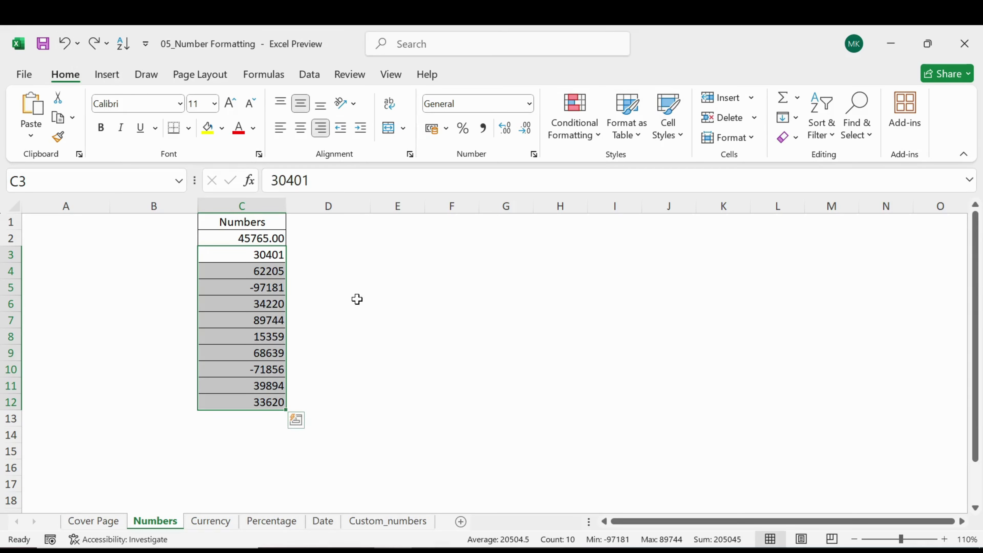
key(ctrl+z)
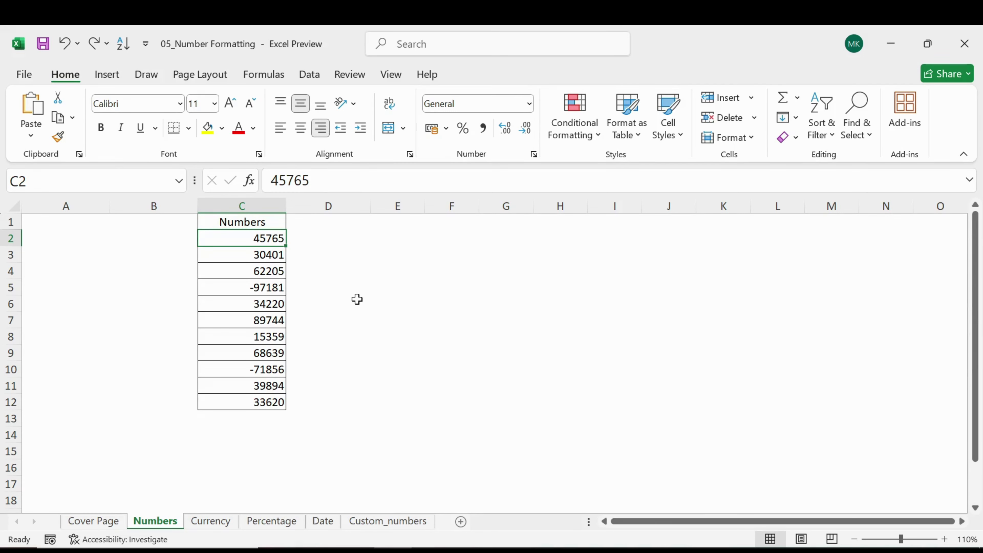
Step: Format C2:C12 as Number with thousands separators and two decimals, reset the range to General, and reapply that Number format
drag(269, 237, 272, 401)
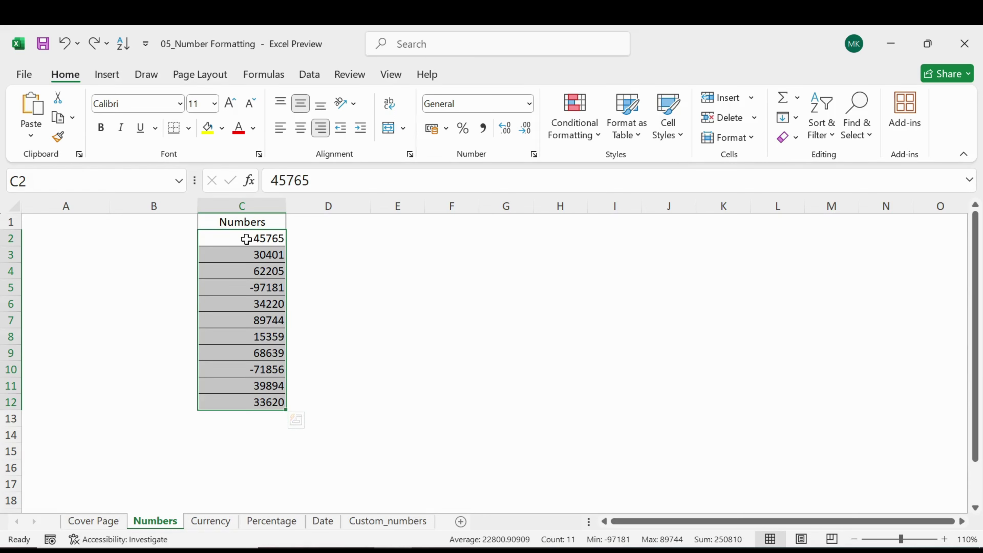
drag(248, 237, 260, 402)
key(ctrl+shift+1)
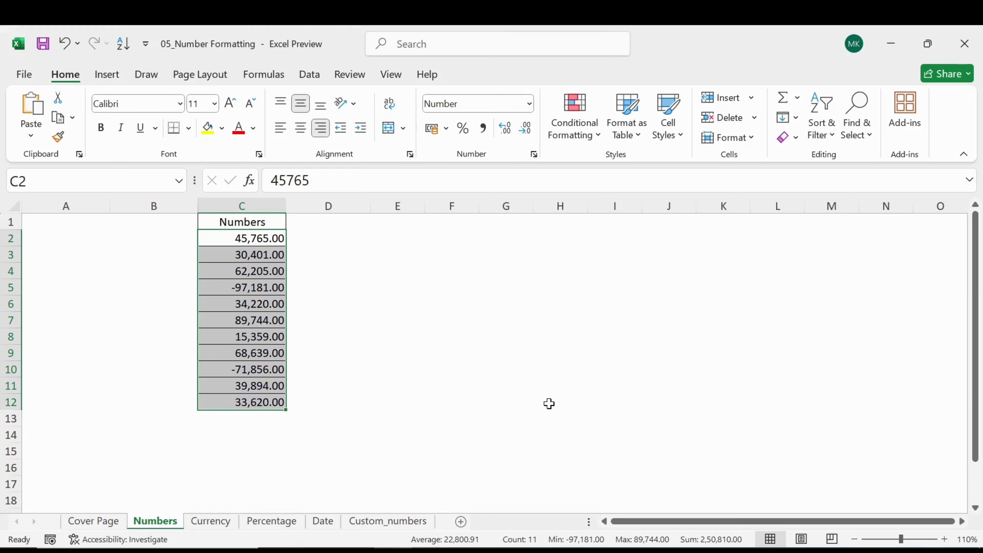
key(ctrl+shift+grave)
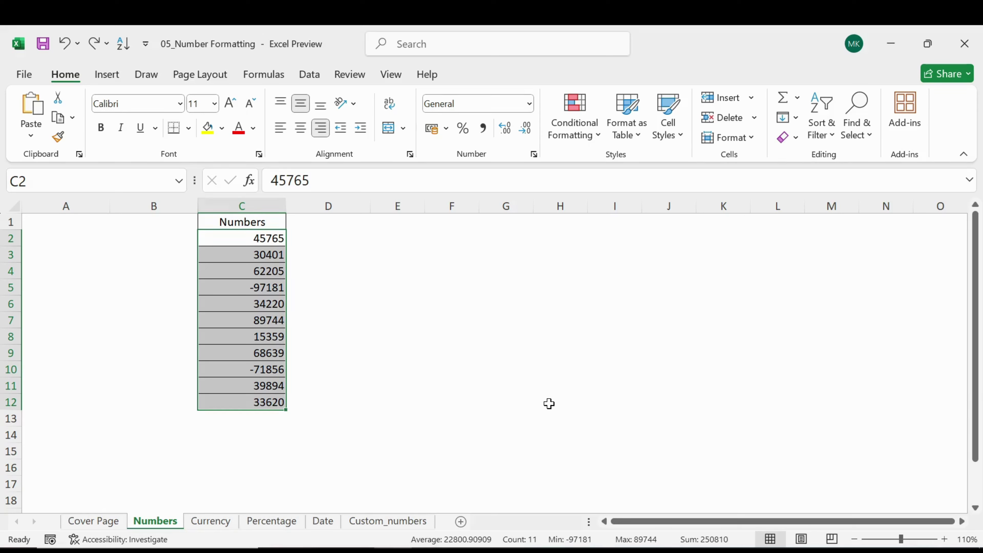
key(ctrl+shift+1)
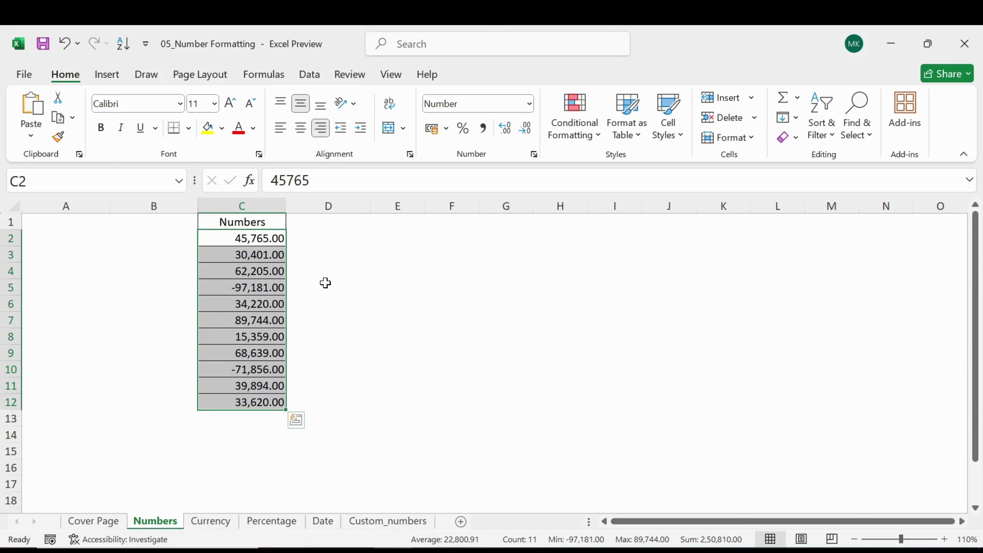
Step: Check how the negative values in cells C5 and C10 are formatted
click(306, 286)
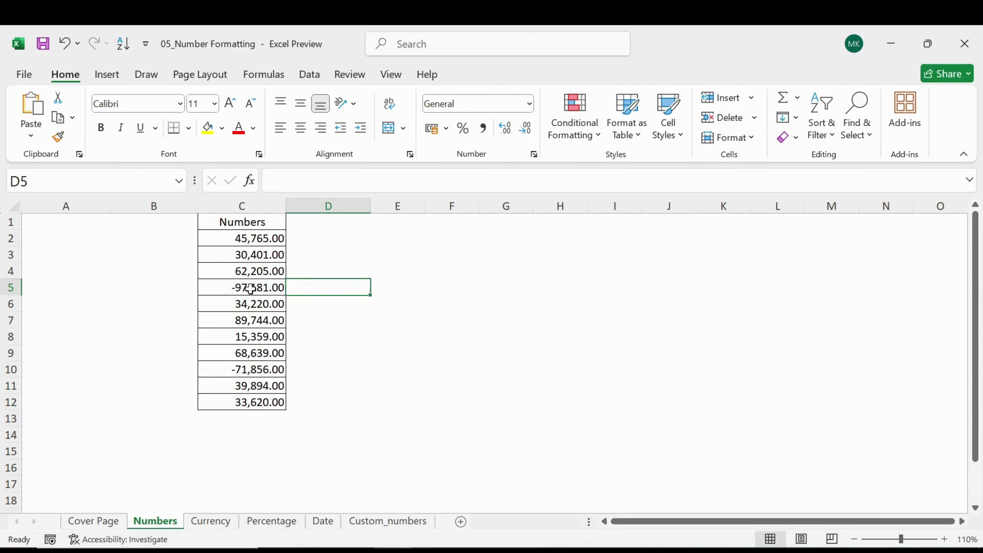
click(249, 289)
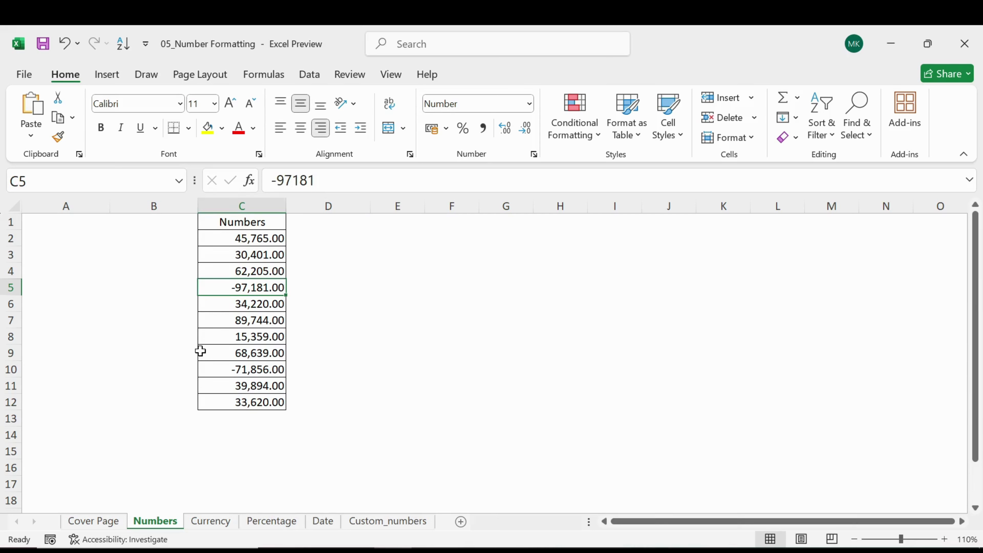
click(247, 369)
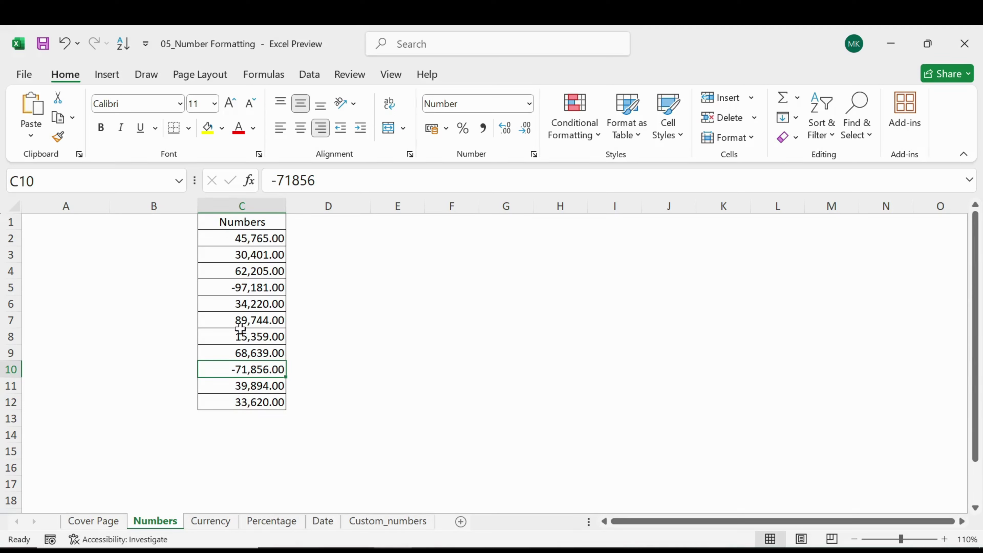
Step: Set the Number format of C2:C12 to four decimal places in the Format Cells settings
click(258, 242)
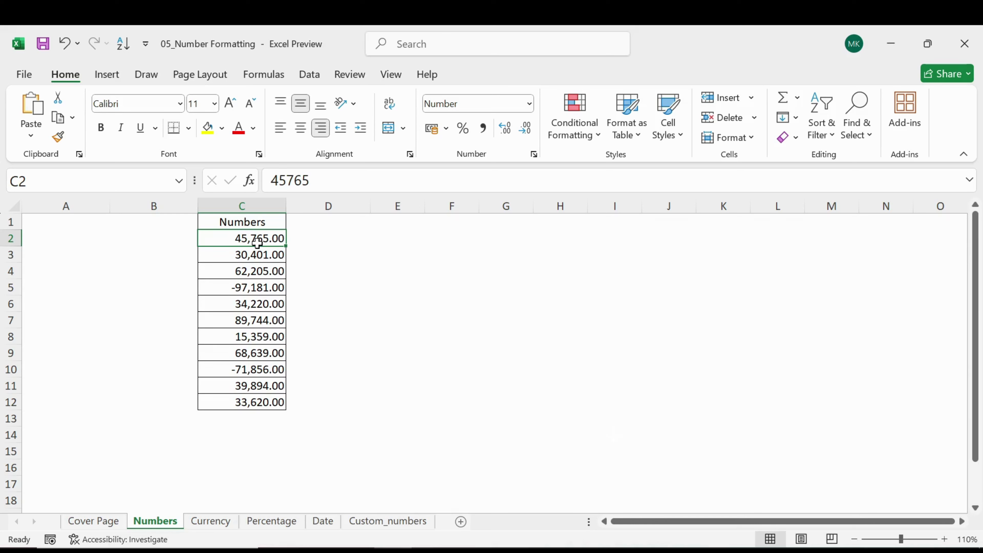
key(ctrl+shift+Down)
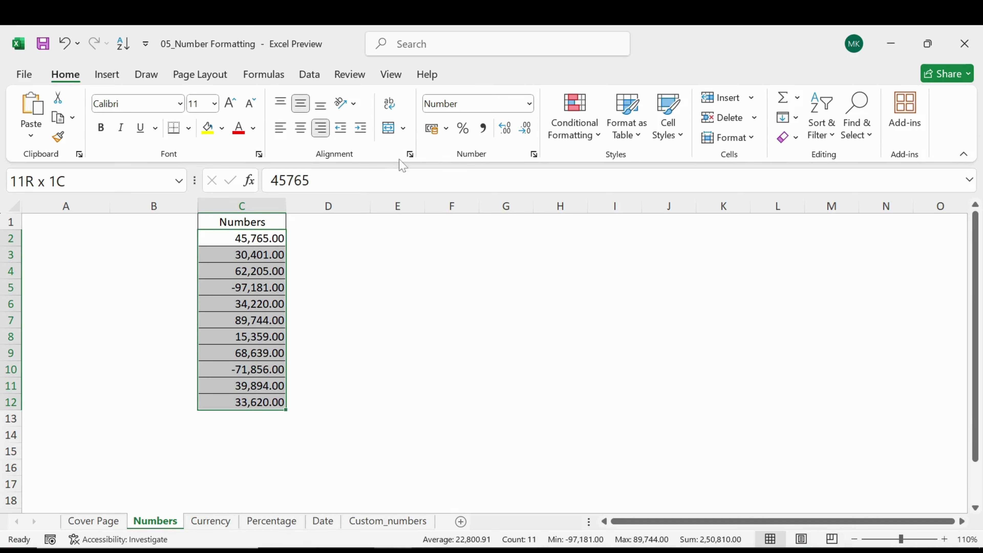
click(529, 104)
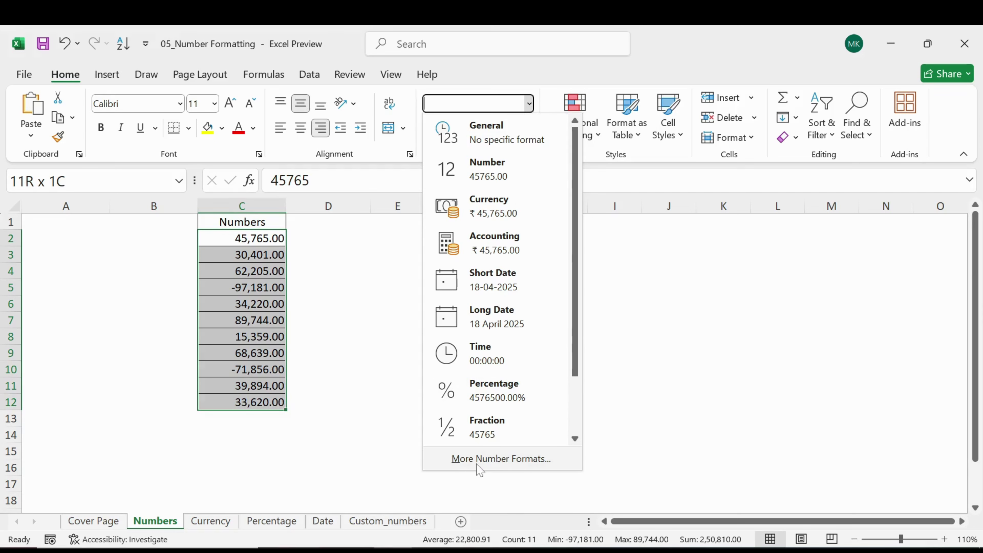
click(505, 461)
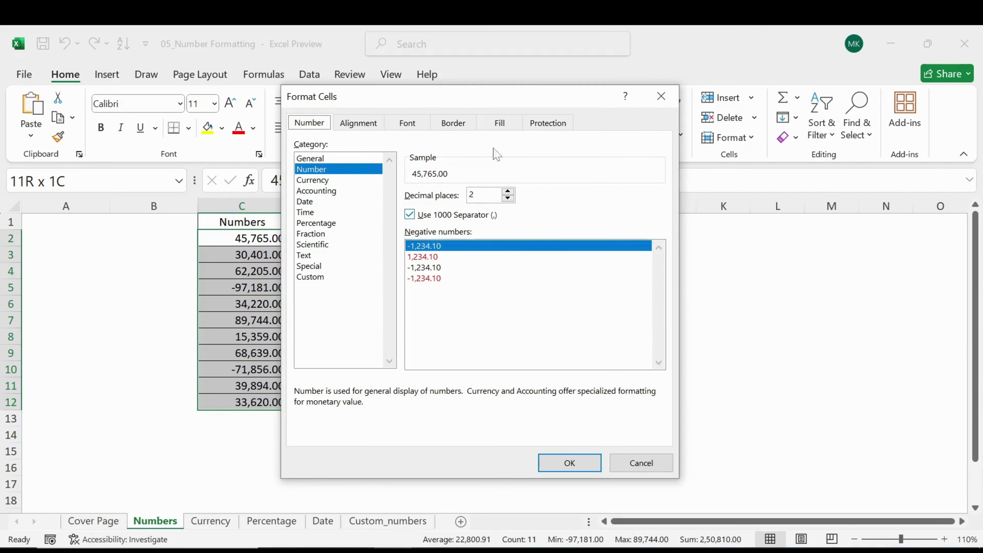
drag(492, 106, 561, 155)
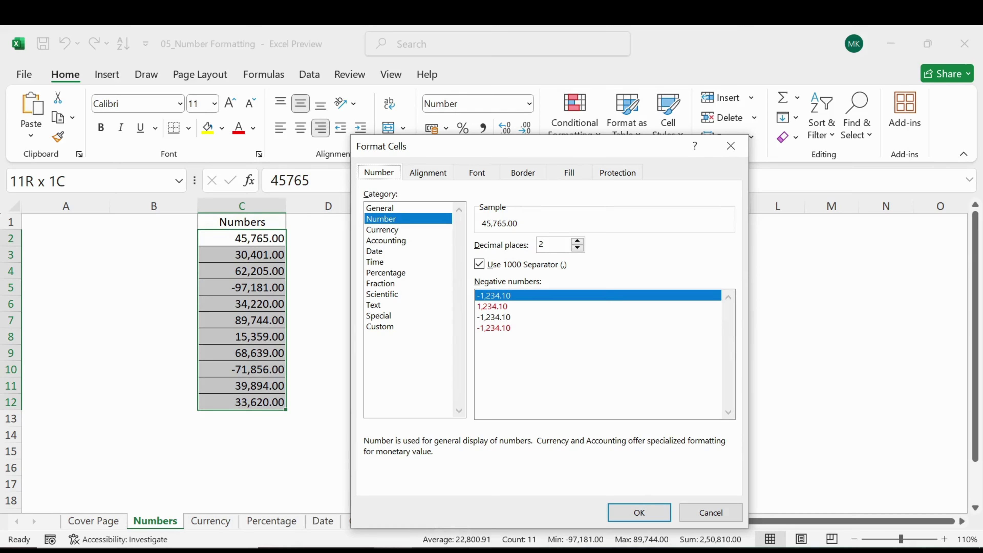
click(577, 242)
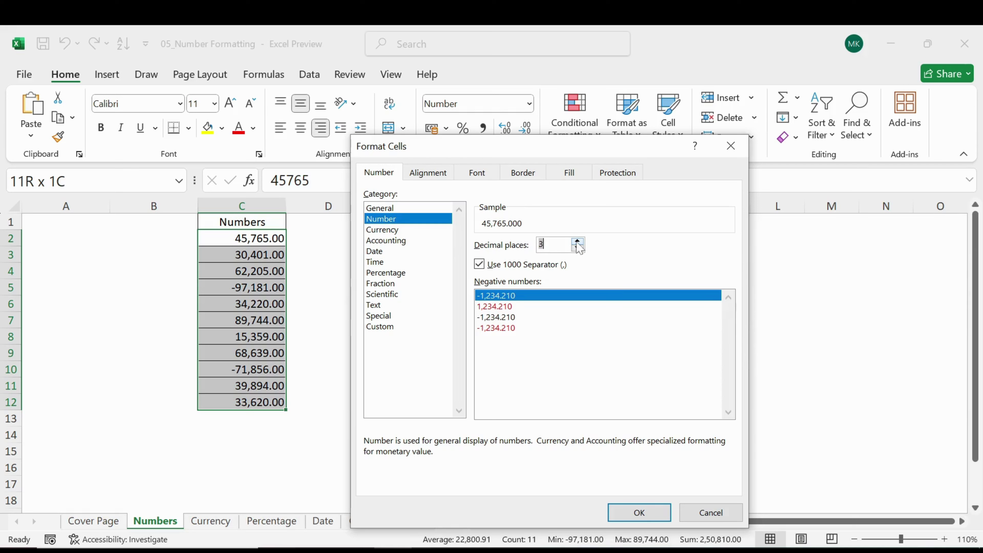
click(577, 242)
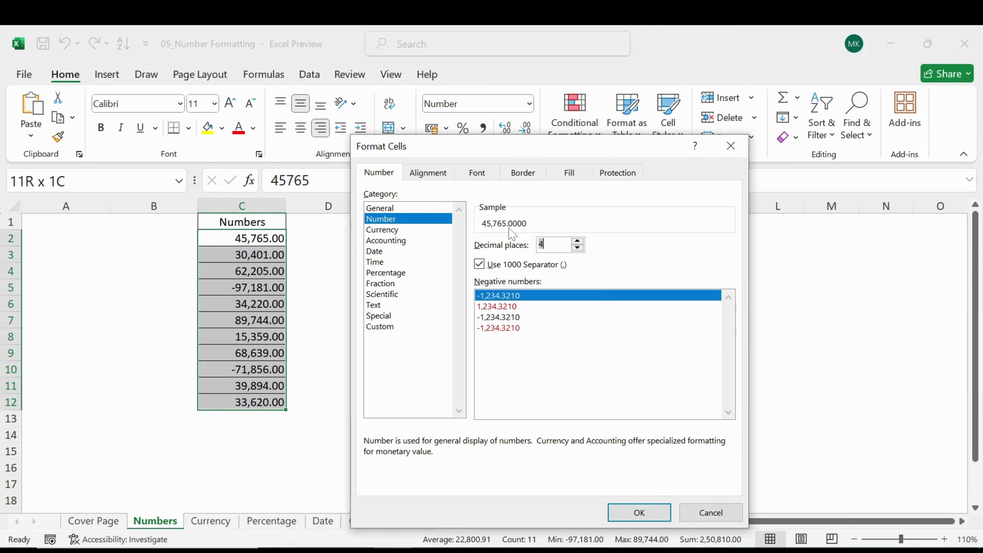
click(622, 519)
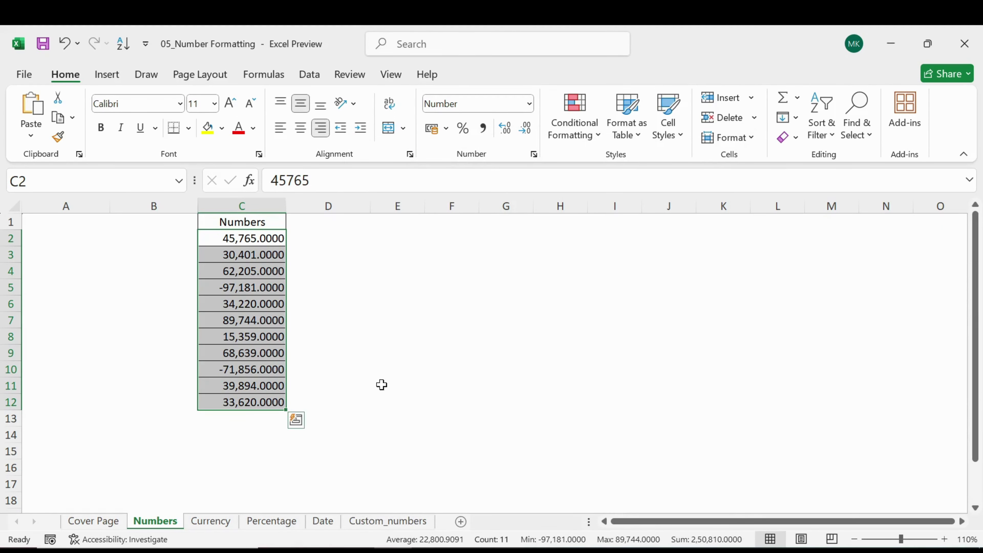
Step: Set the Number format of C2:C12 to one decimal place without the thousands separator
drag(259, 240, 274, 403)
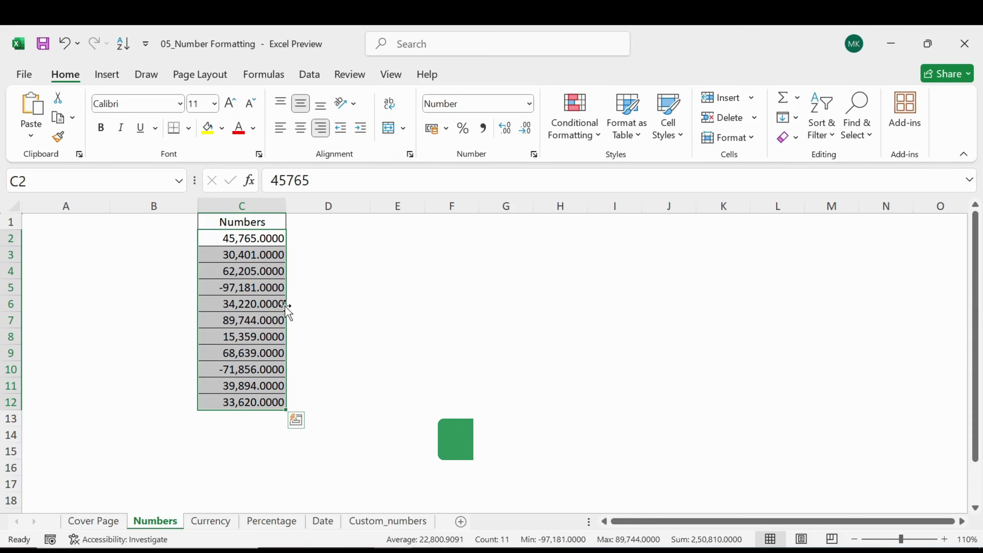
key(ctrl+1)
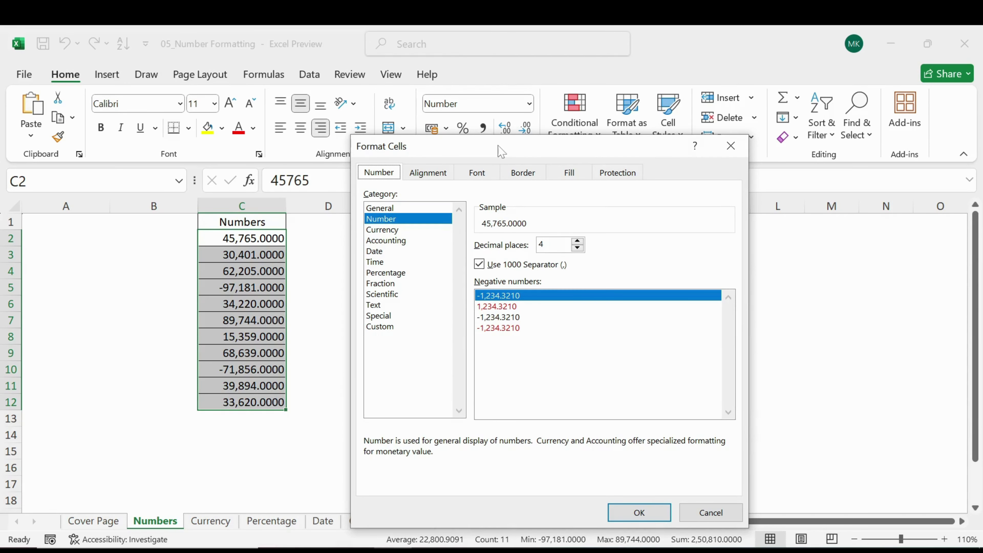
drag(498, 145, 409, 100)
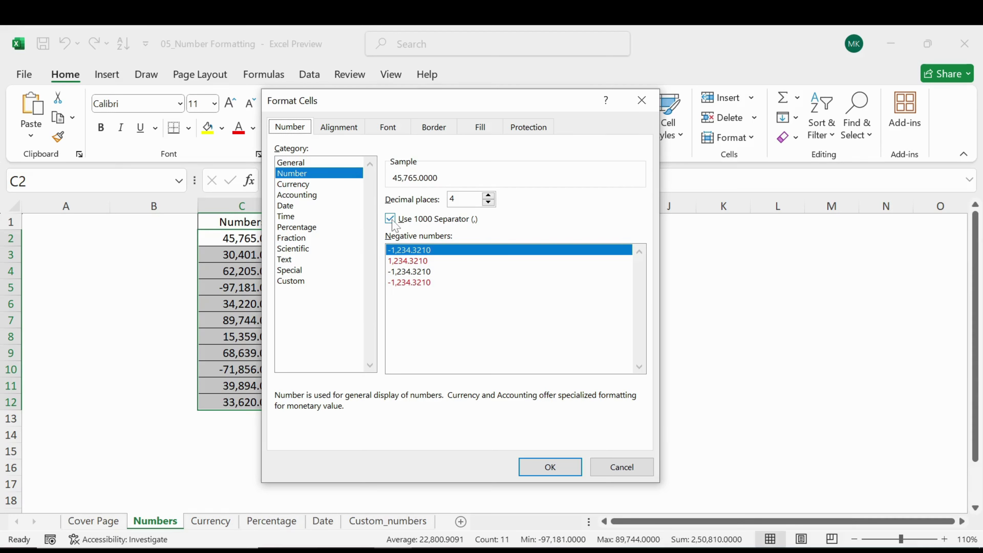
click(488, 202)
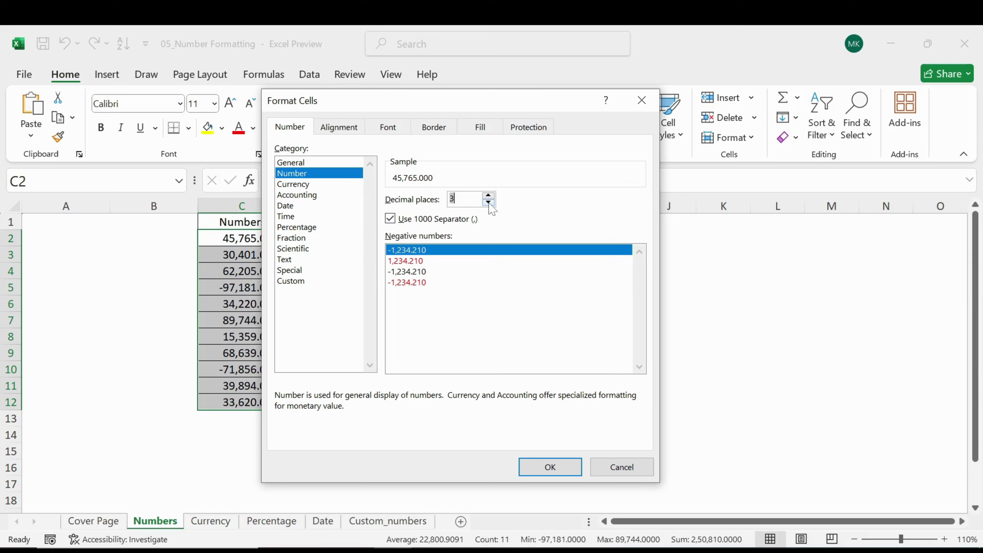
click(488, 201)
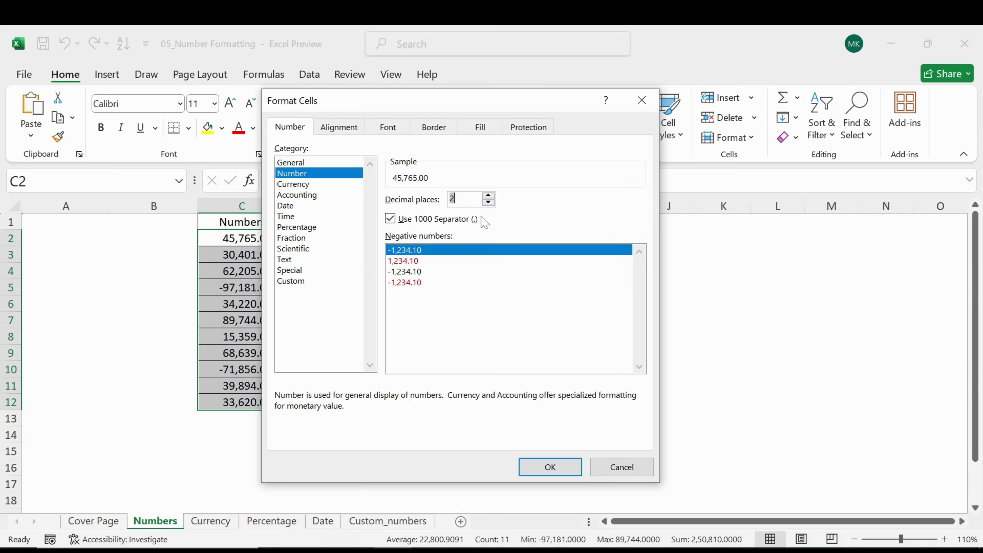
click(489, 201)
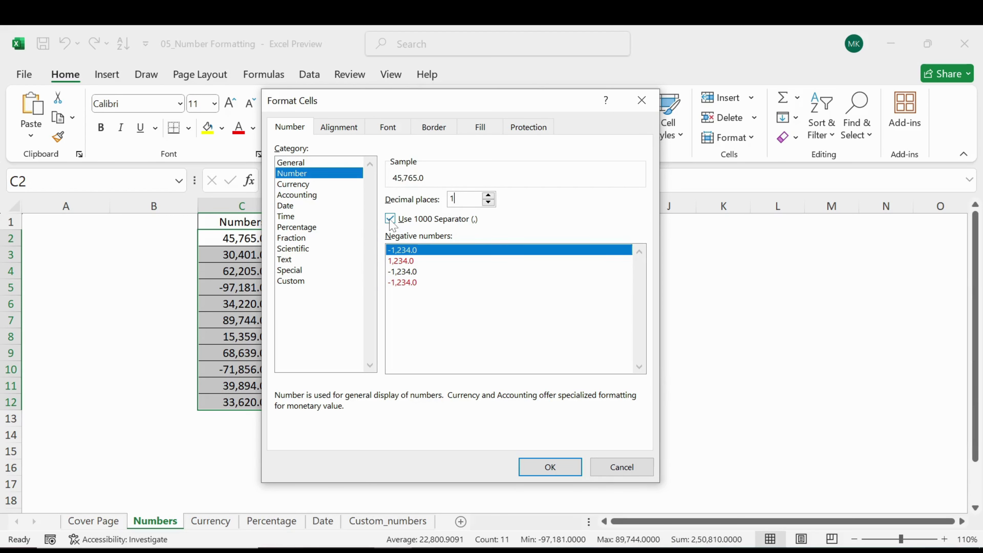
drag(437, 106, 553, 114)
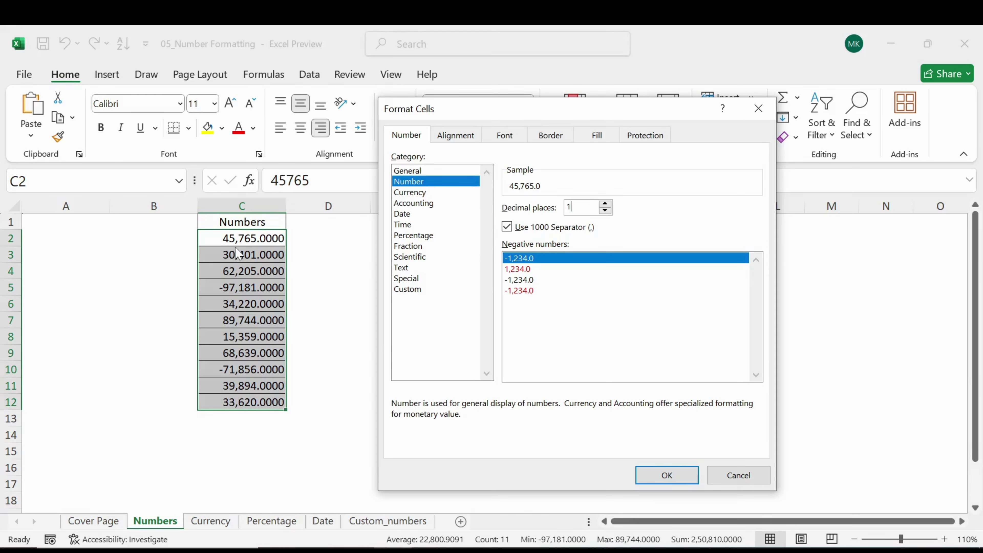
click(508, 230)
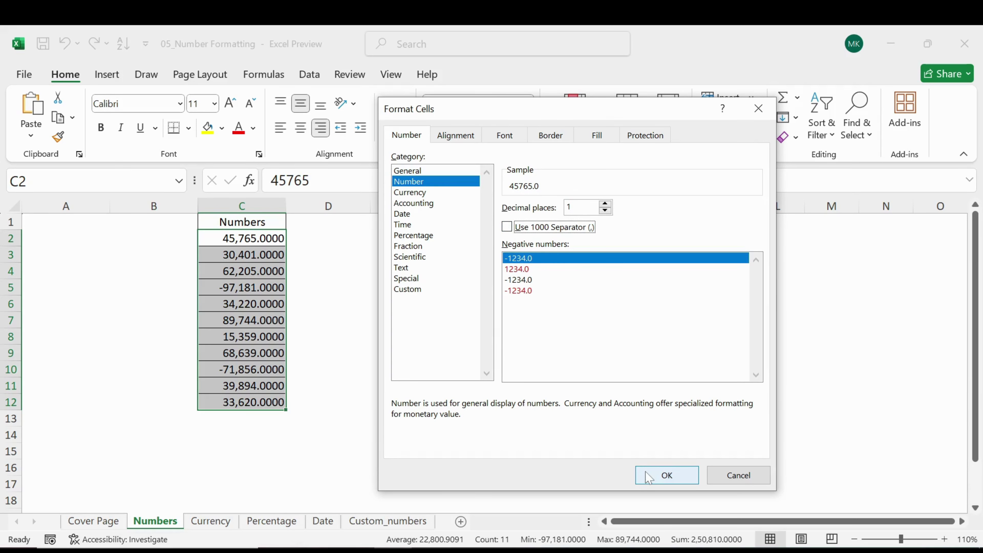
click(653, 475)
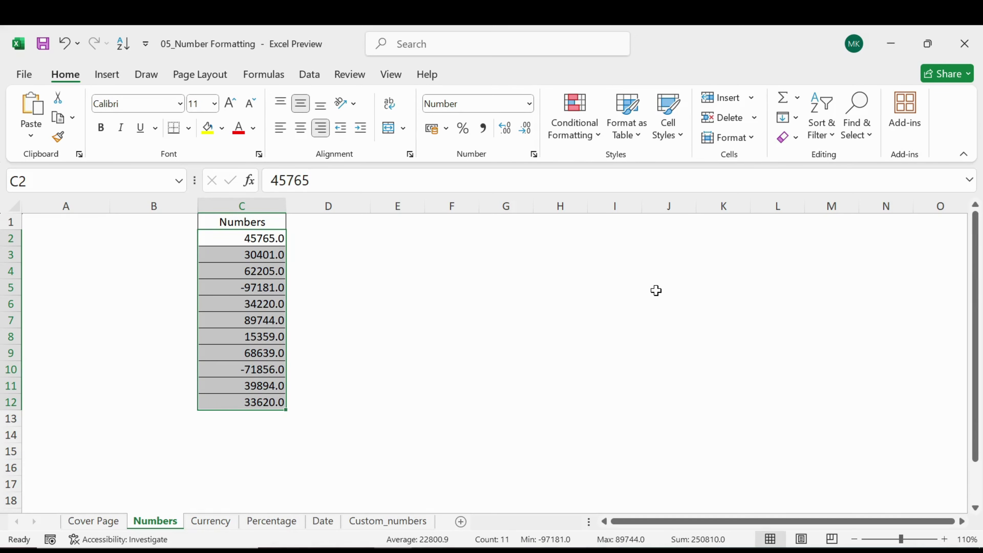
Step: Turn the thousands separator back on for C2:C12 and show negative numbers in red without a minus sign
key(ctrl+1)
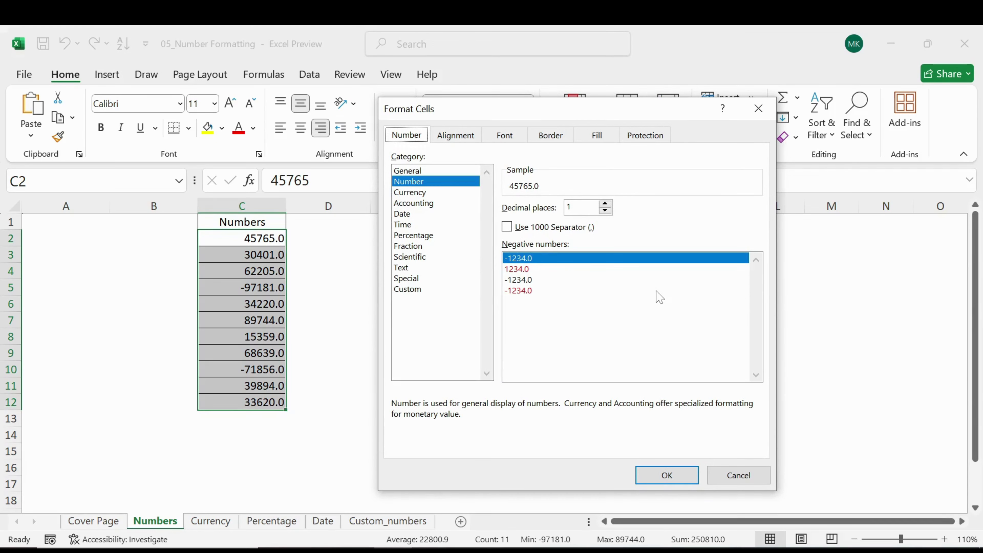
click(511, 227)
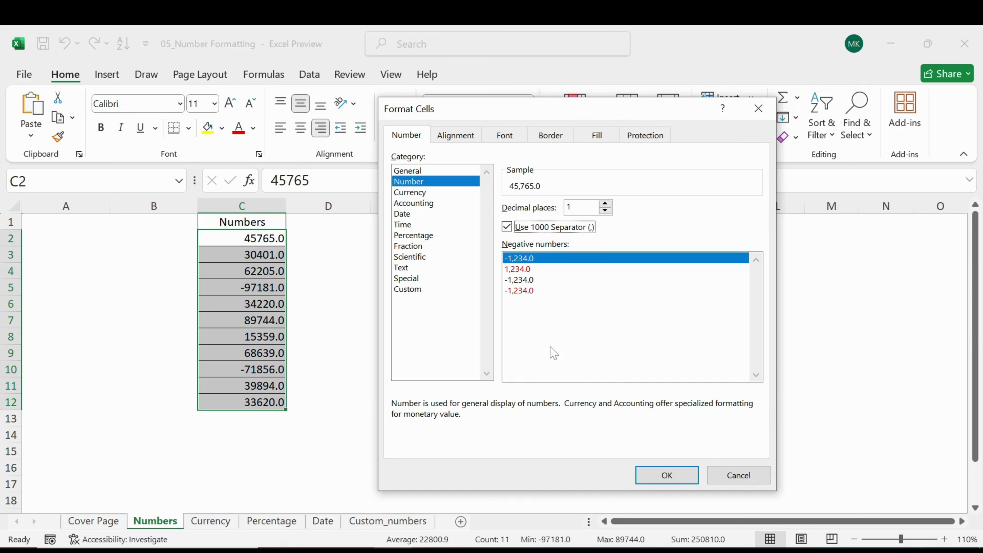
click(513, 270)
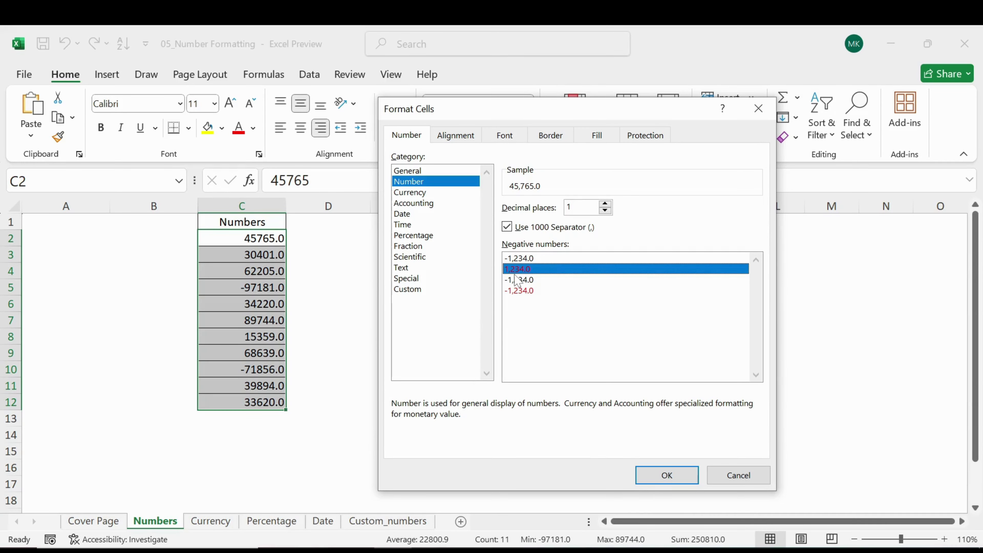
click(664, 479)
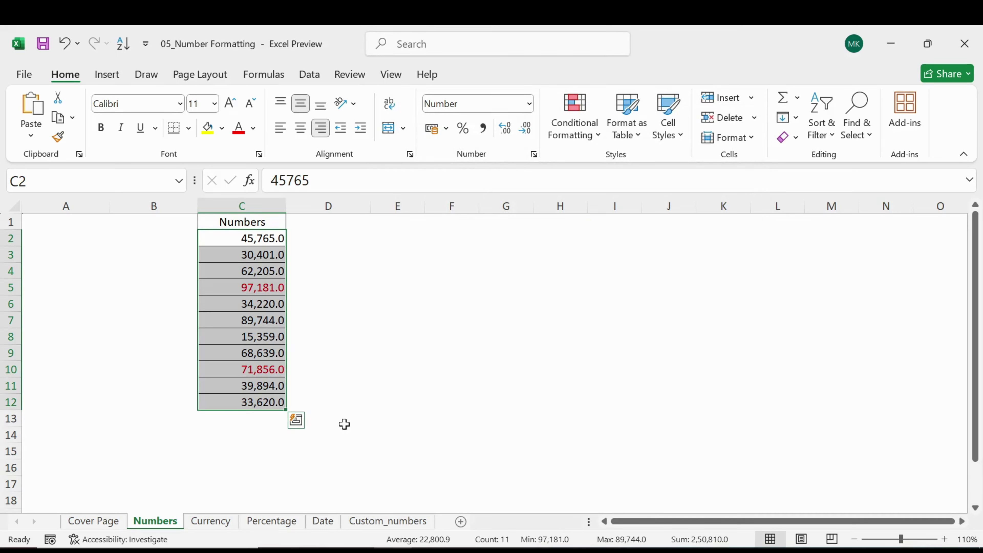
click(326, 390)
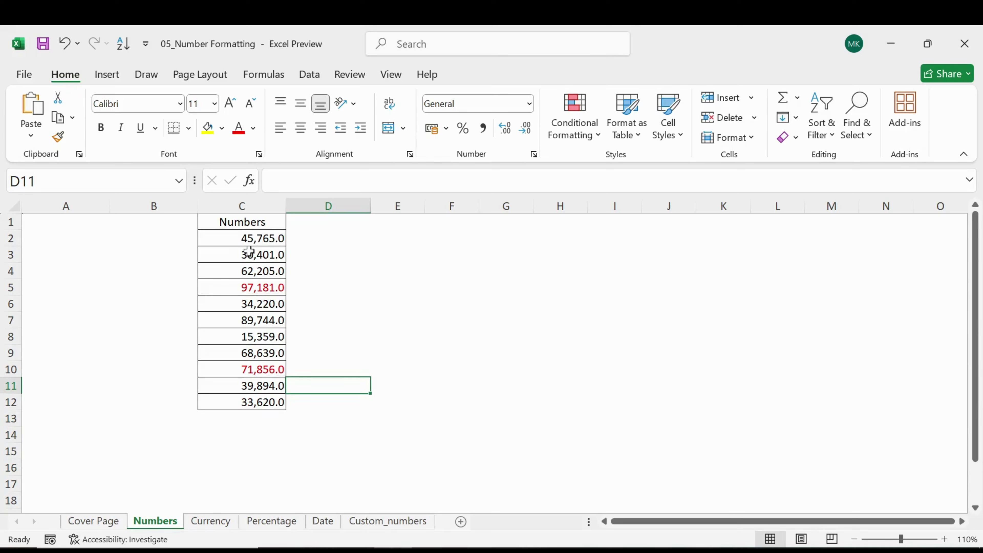
Step: Change the negative number style of C2:C12 to red with a minus sign, and check cells C10 and C5
click(252, 237)
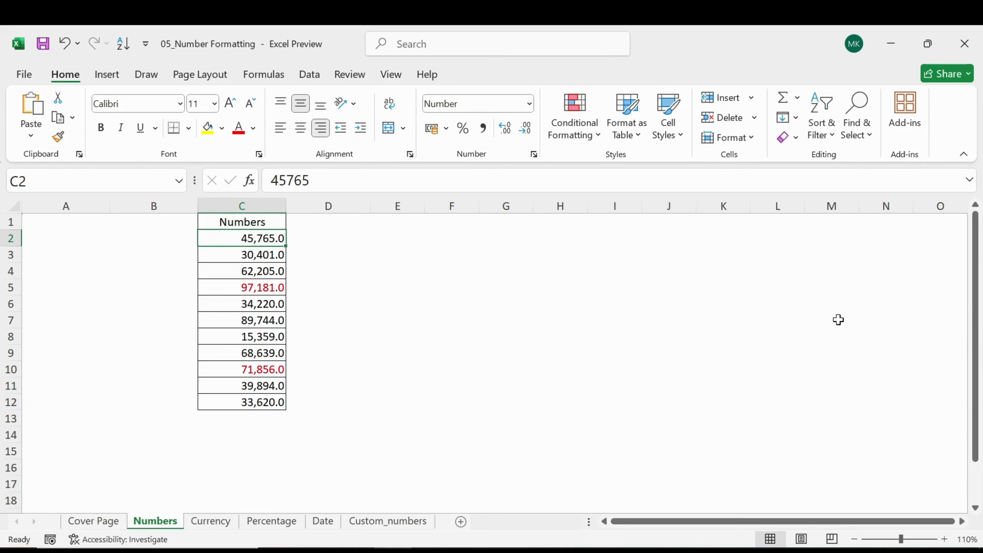
key(ctrl+shift+Down)
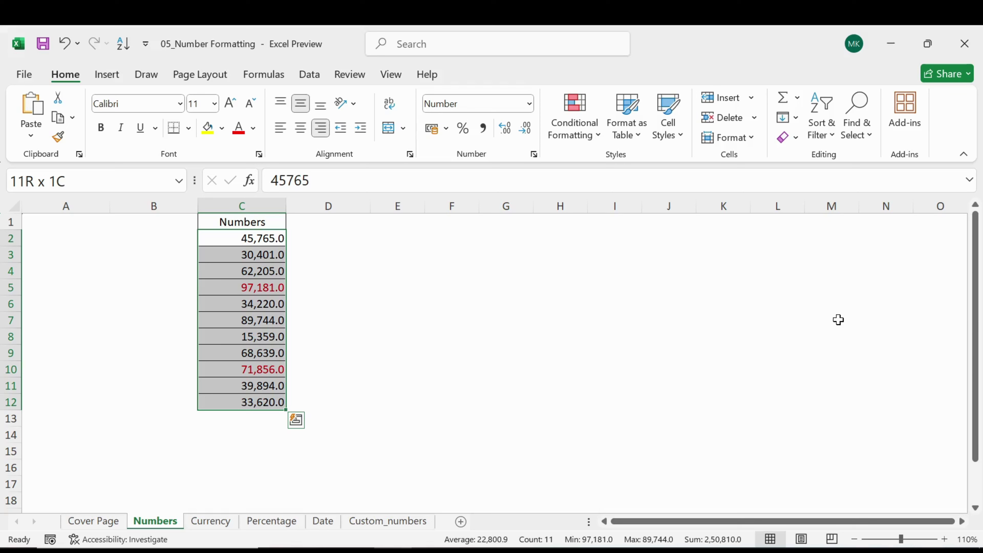
key(ctrl+1)
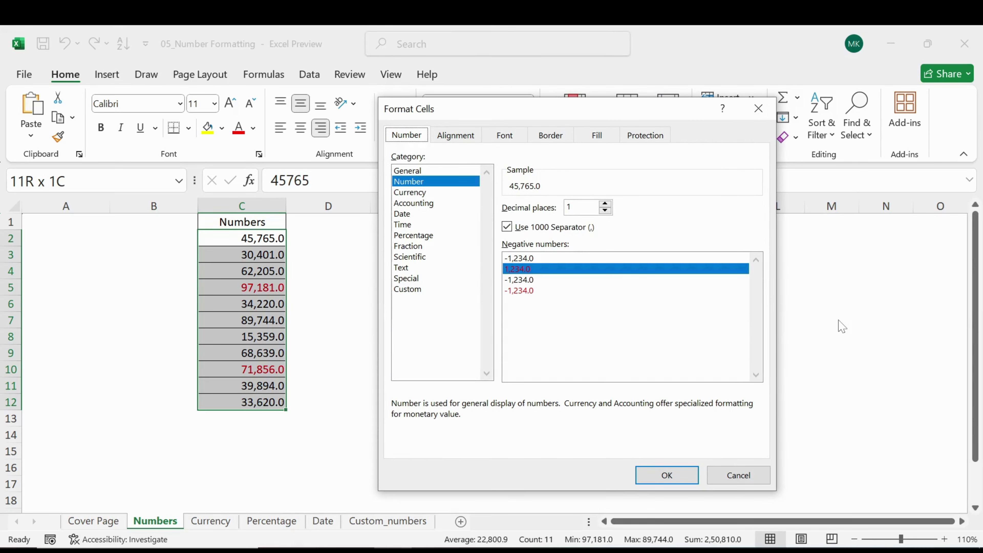
click(522, 294)
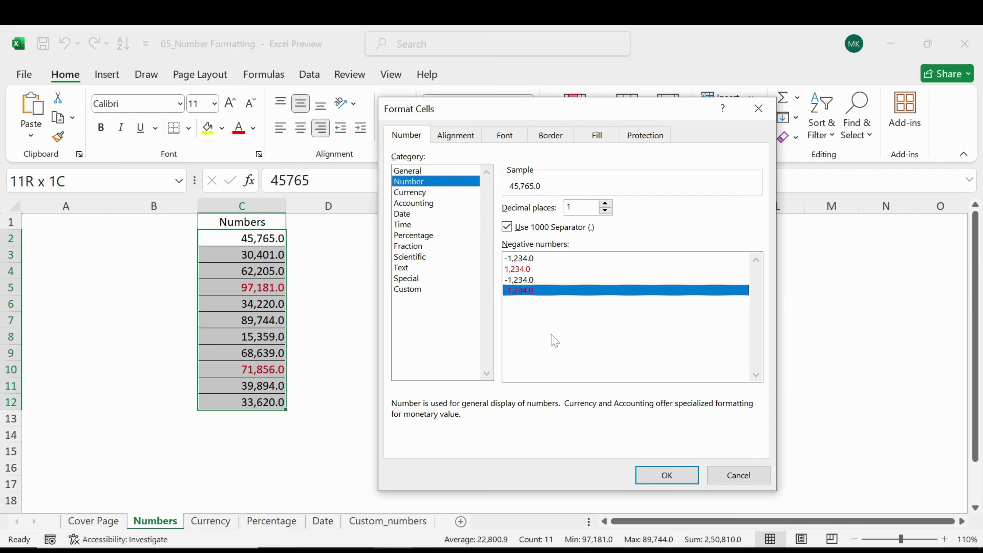
click(664, 481)
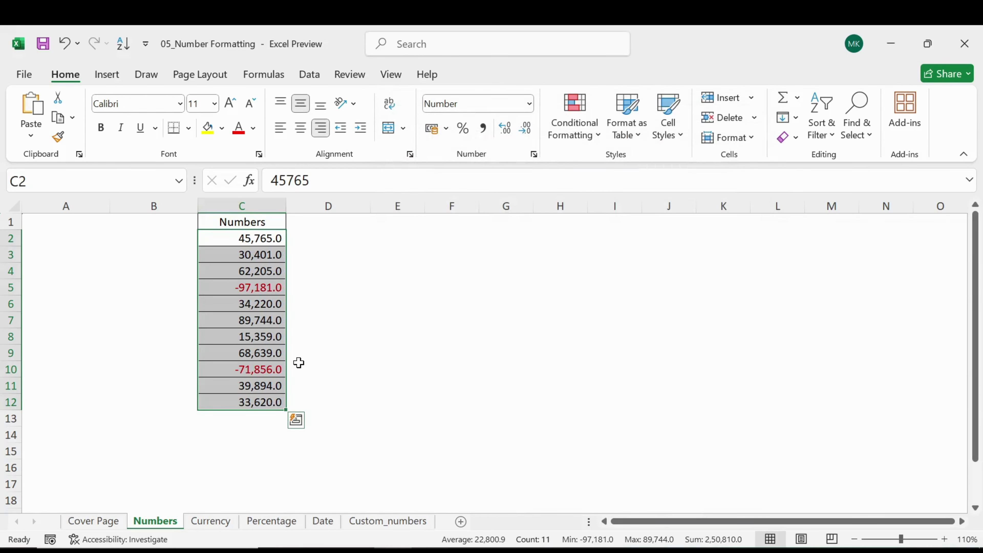
click(246, 371)
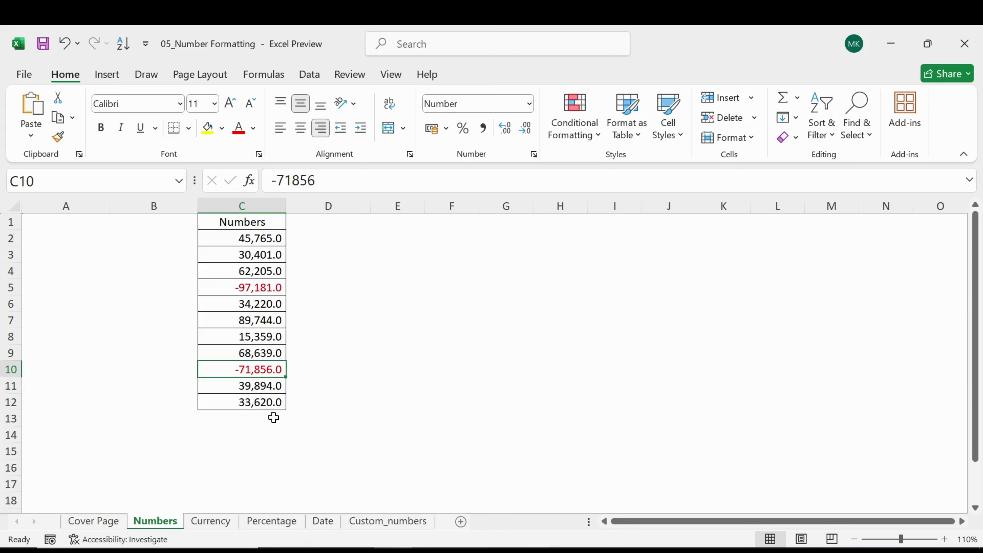
click(258, 289)
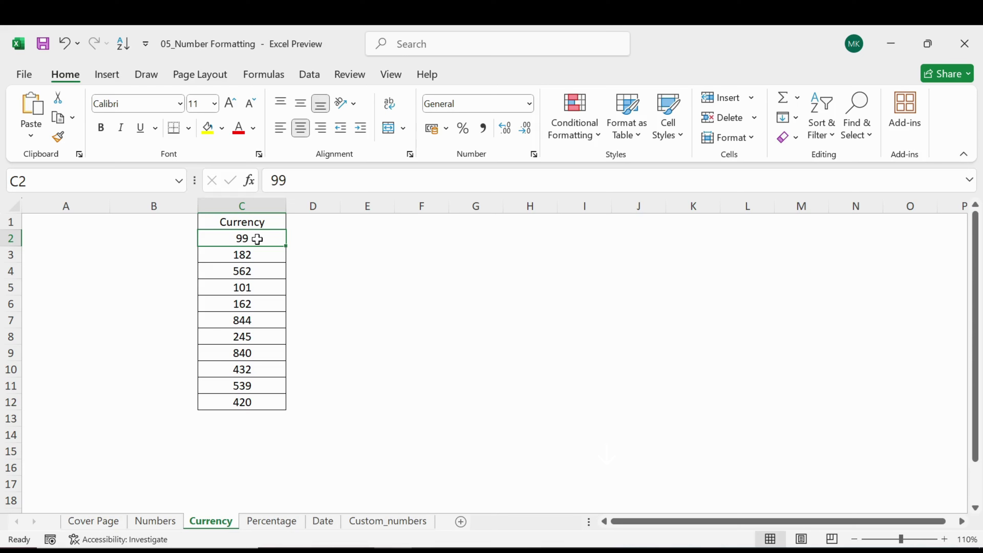
Step: Apply the Currency format with the ₹ symbol to C2:C12 on the Currency sheet
key(ctrl+shift+Down)
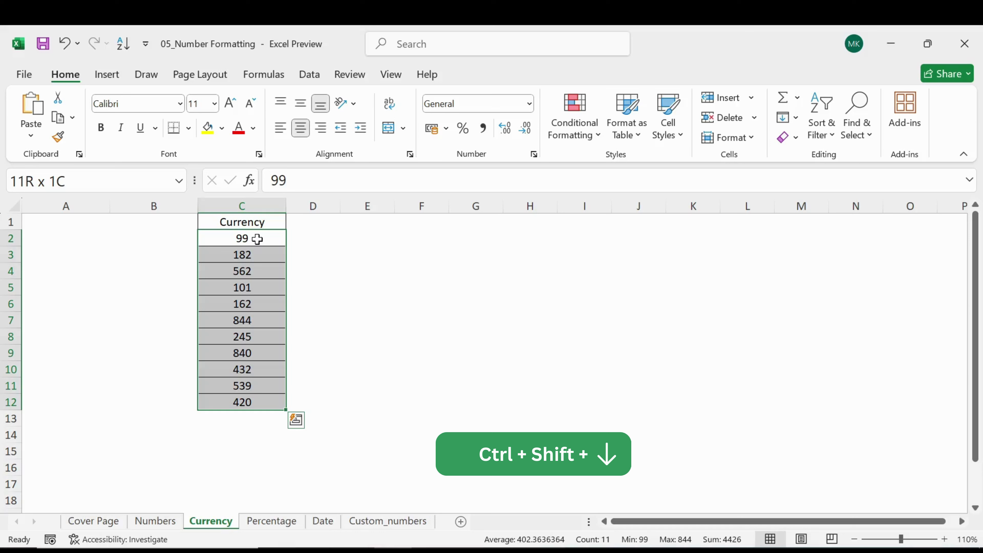
click(530, 104)
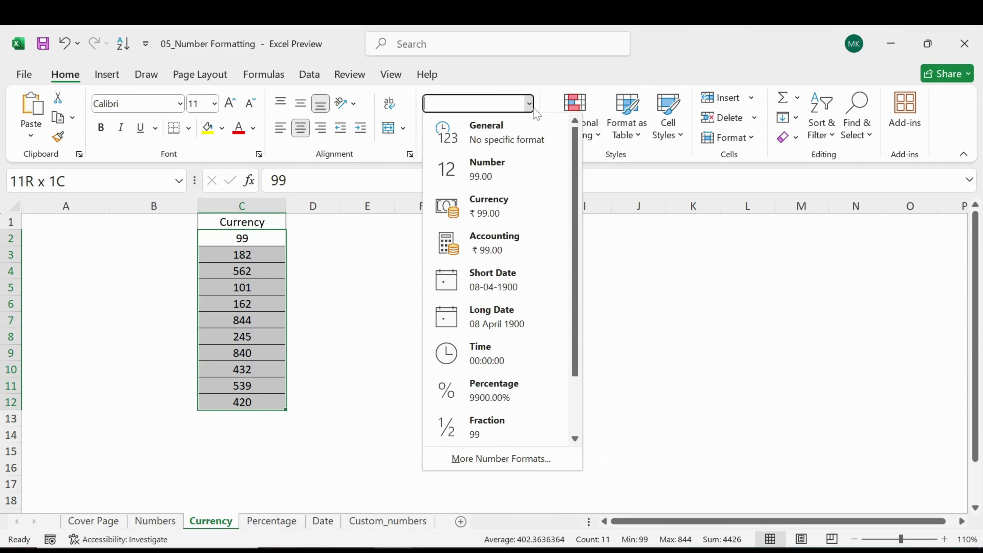
click(494, 213)
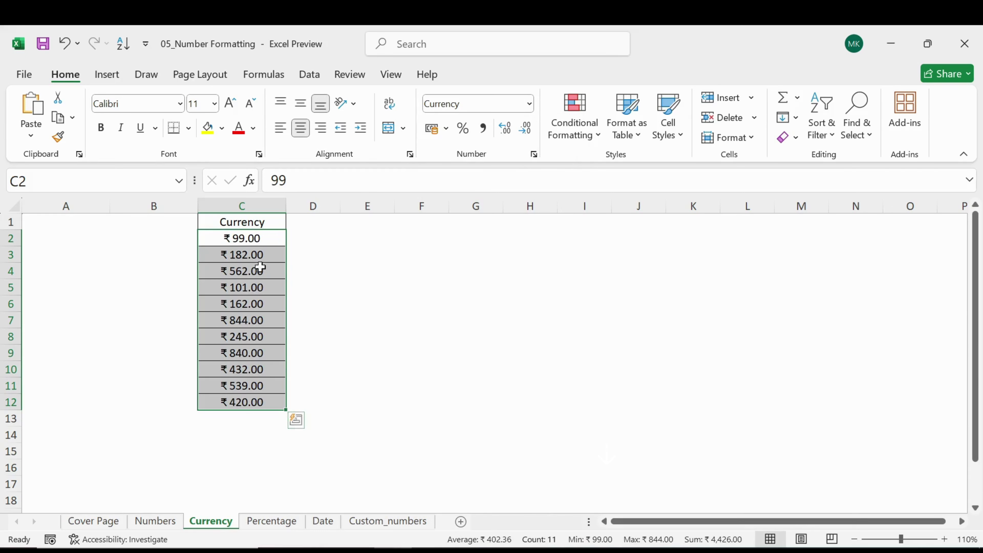
click(347, 255)
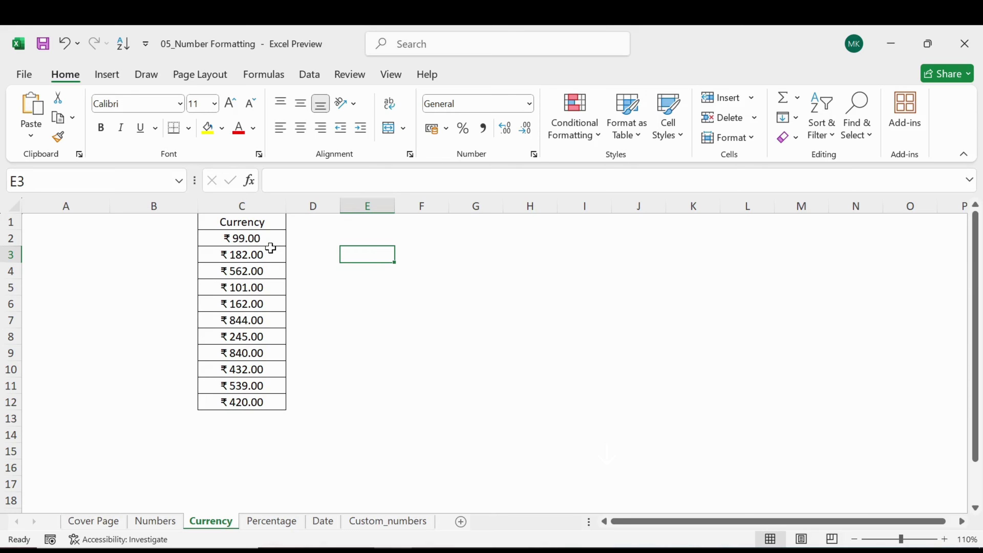
Step: Check the underlying value of cell C2 in the Currency column, and change cell C4 to 600
click(271, 237)
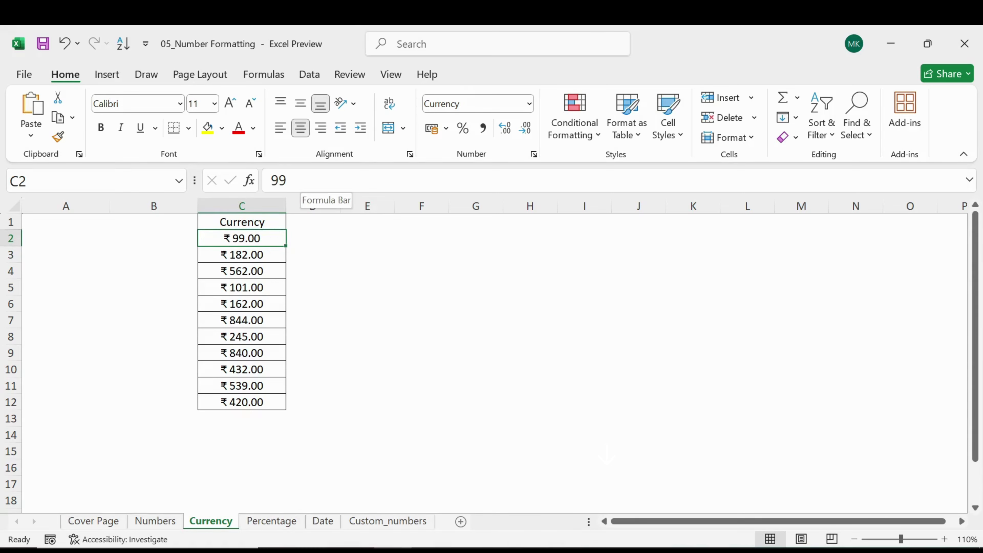
click(329, 189)
click(258, 271)
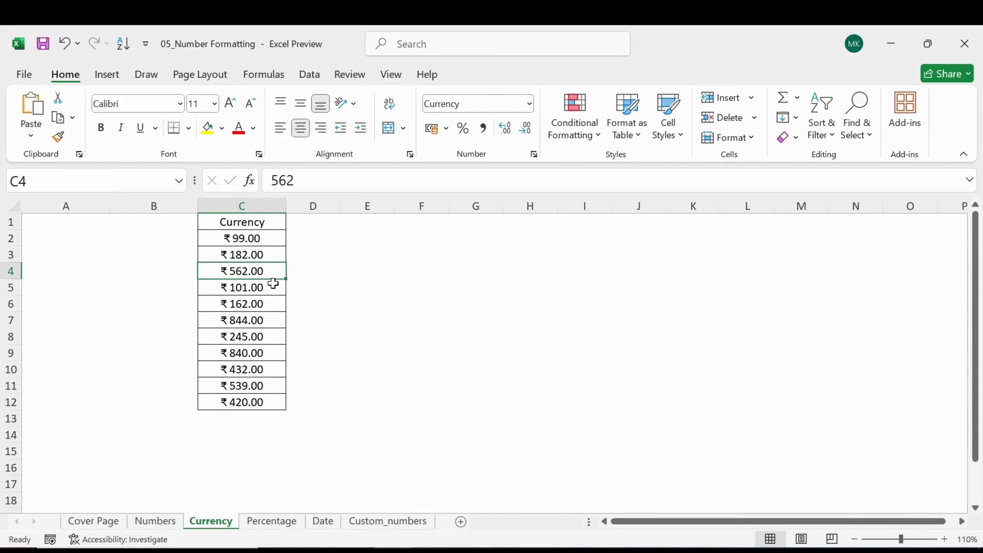
text(600)
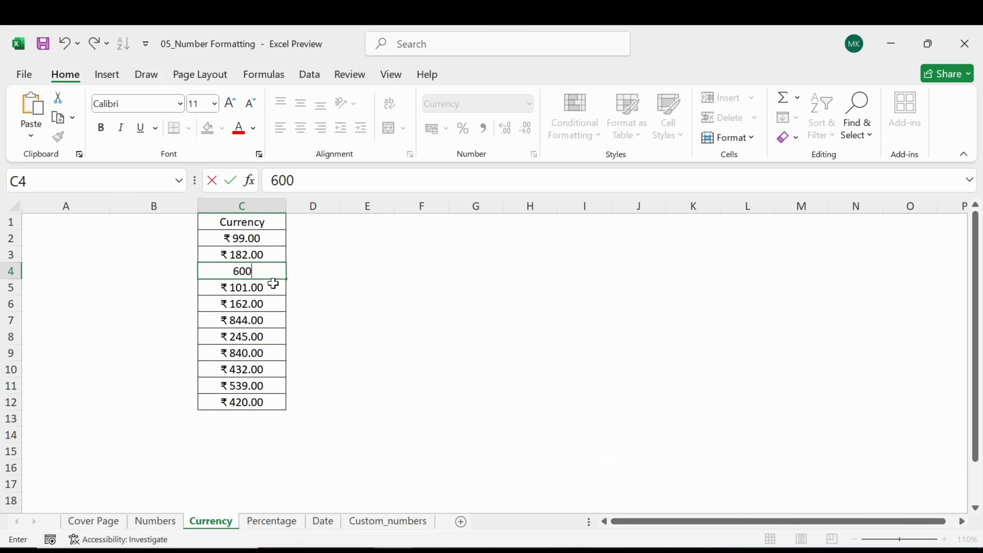
key(Return)
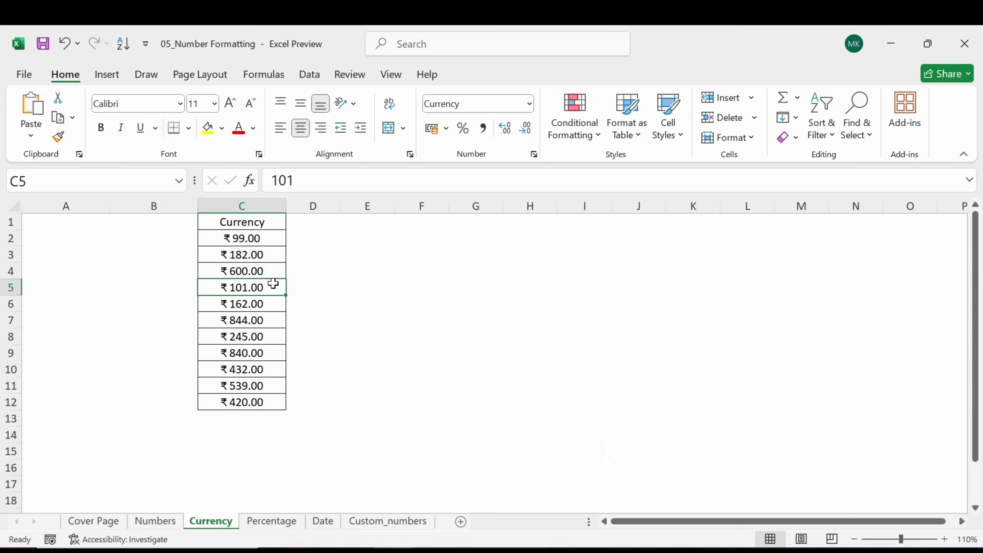
Step: Set the Currency format of C2:C12 to zero decimal places
click(258, 238)
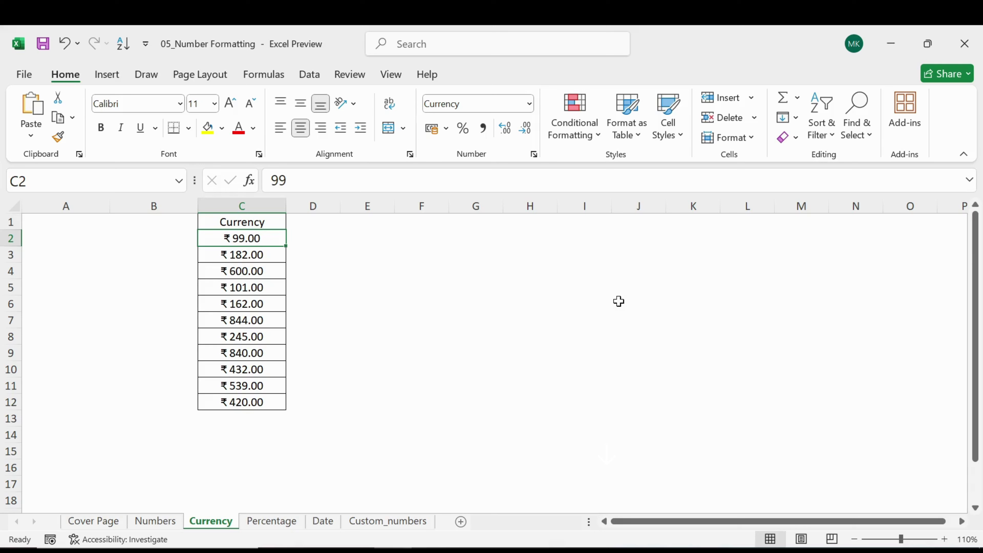
key(ctrl+shift+Down)
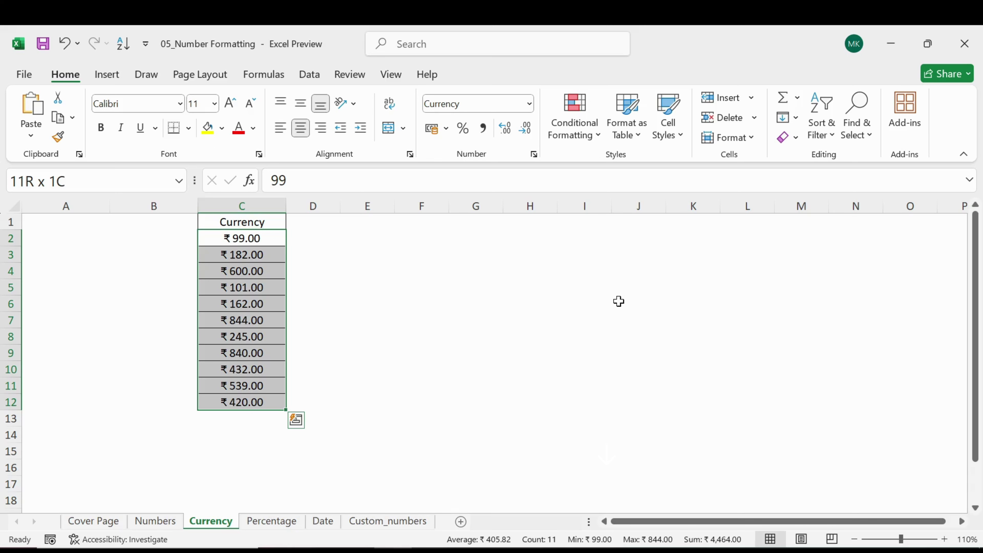
key(ctrl+1)
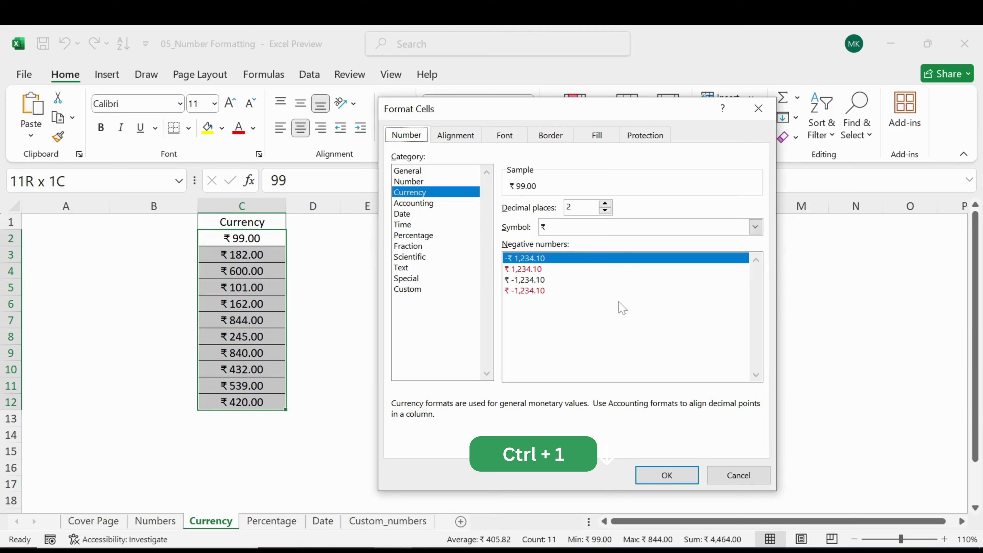
click(606, 210)
click(605, 211)
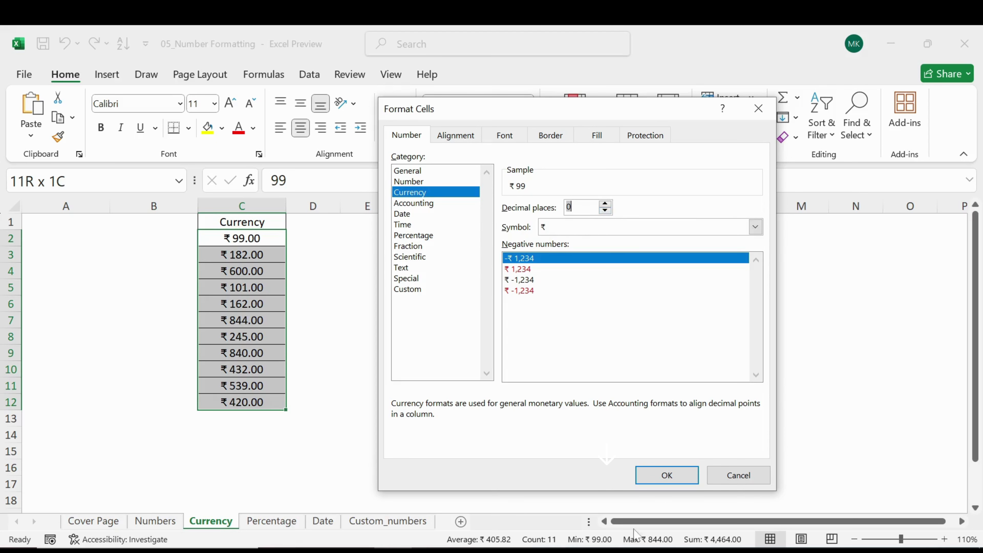
click(678, 480)
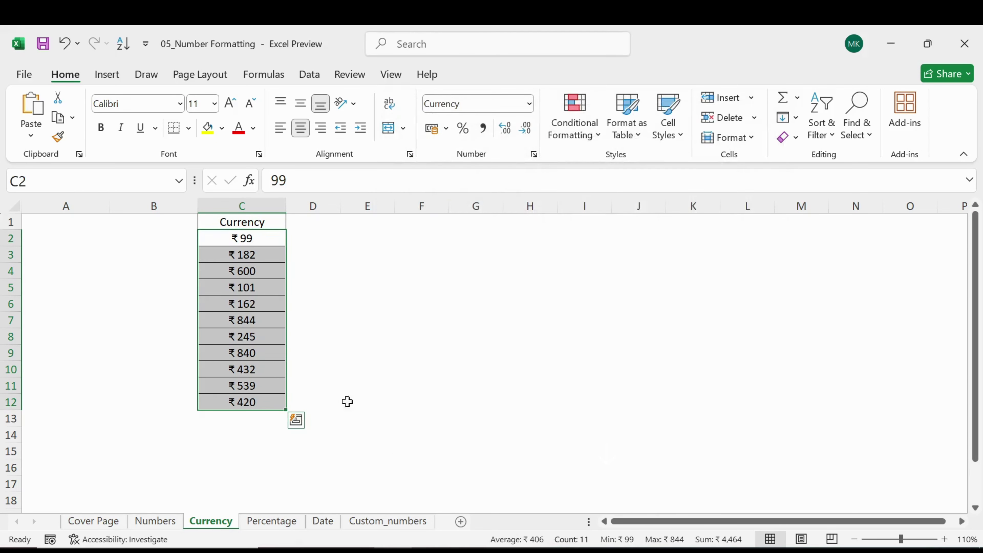
click(355, 335)
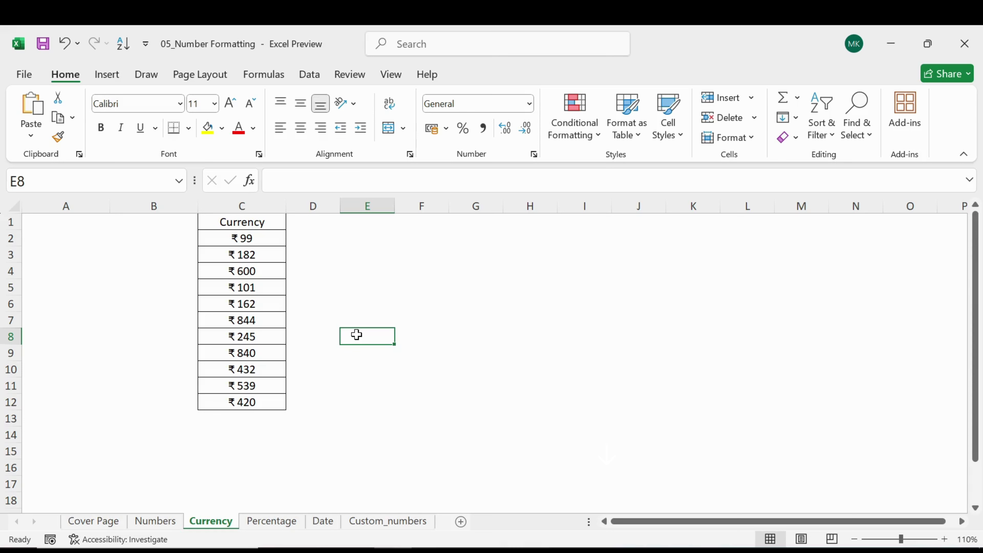
Step: Change the Currency symbol of C2:C12 to $ English (United States)
click(239, 238)
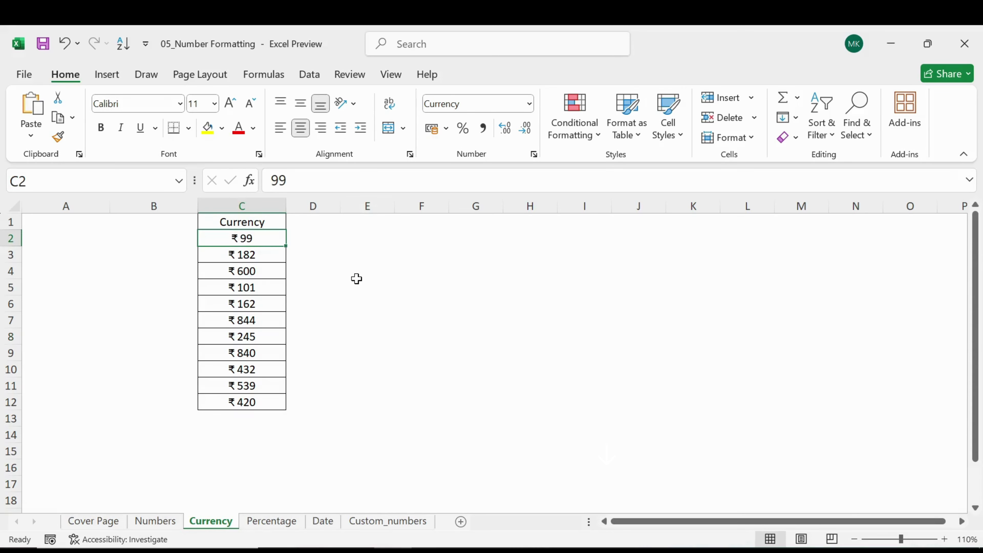
key(ctrl+shift+Down)
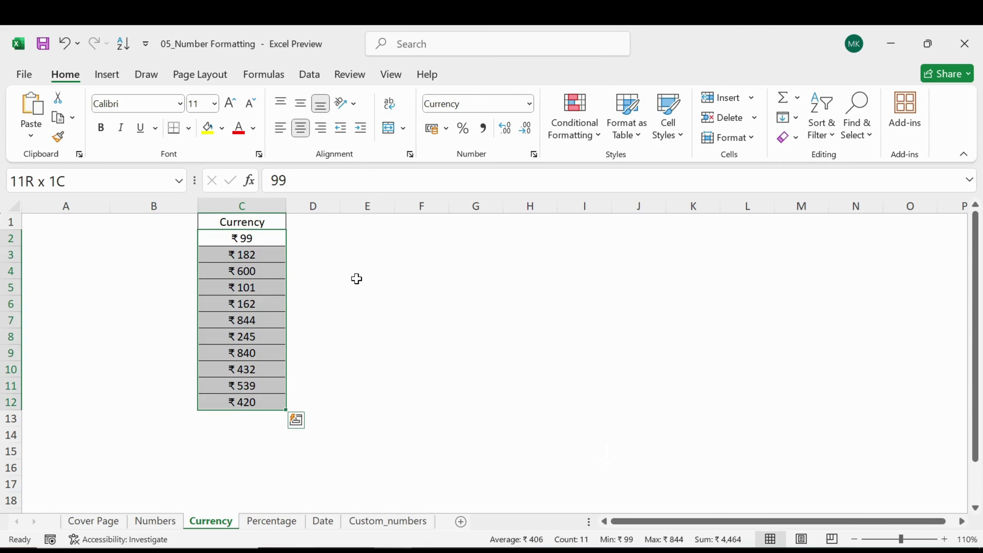
click(528, 104)
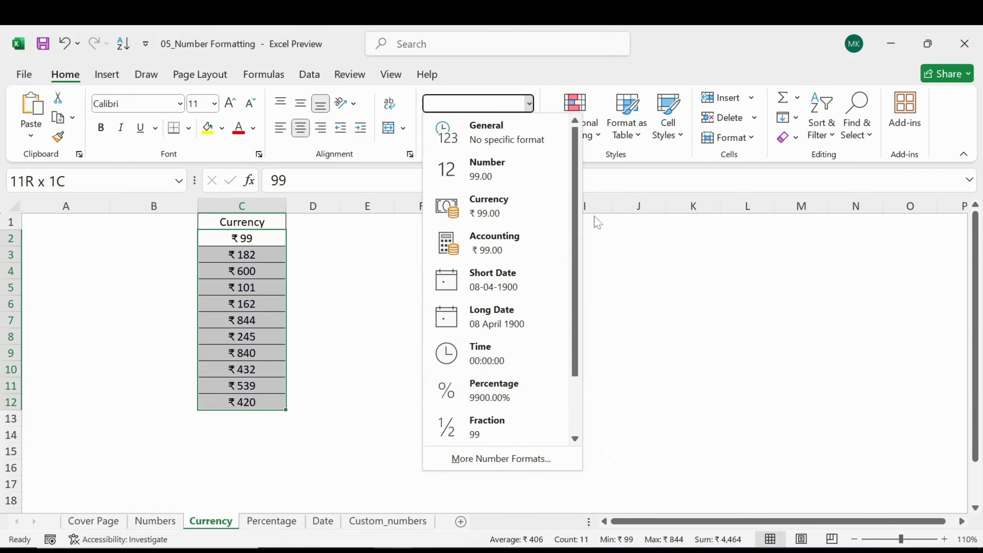
click(531, 109)
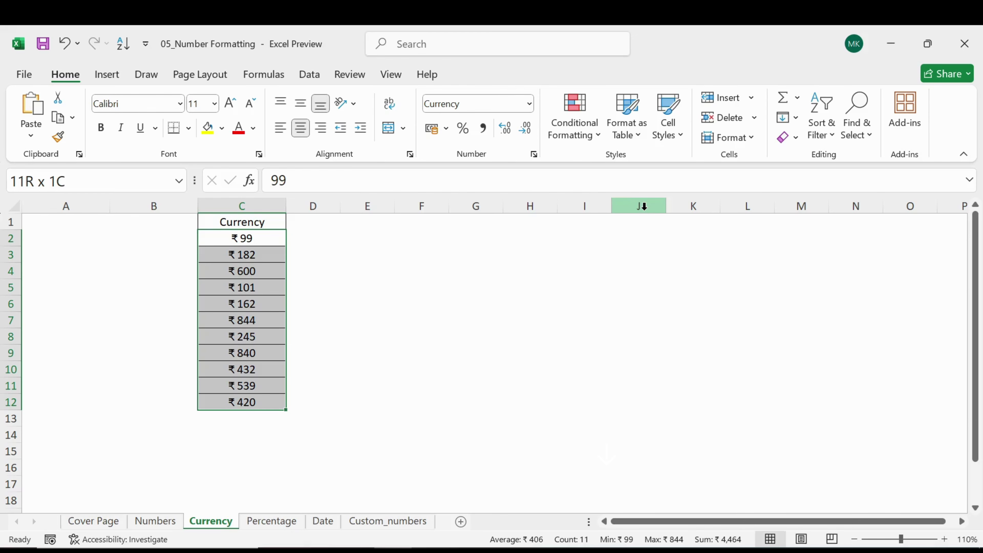
key(ctrl+1)
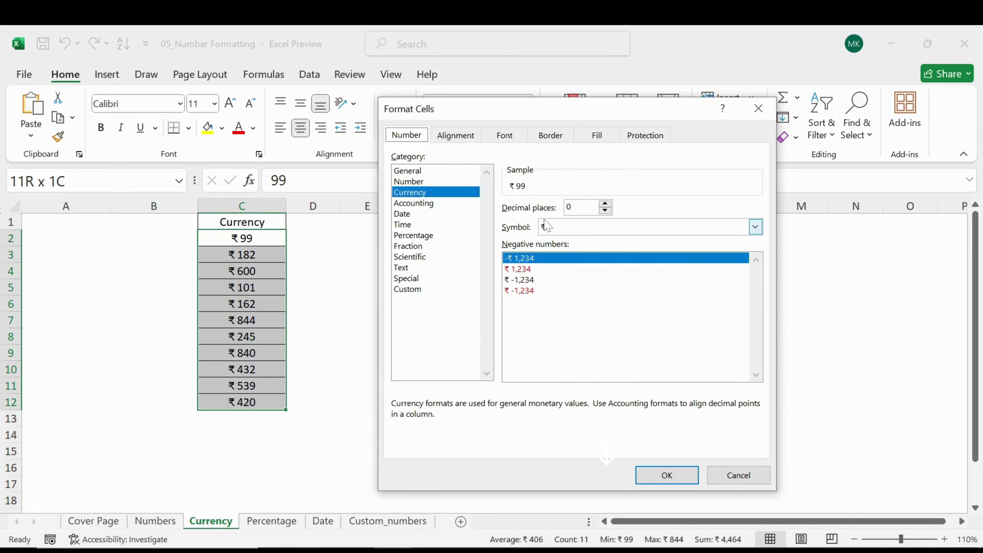
click(756, 228)
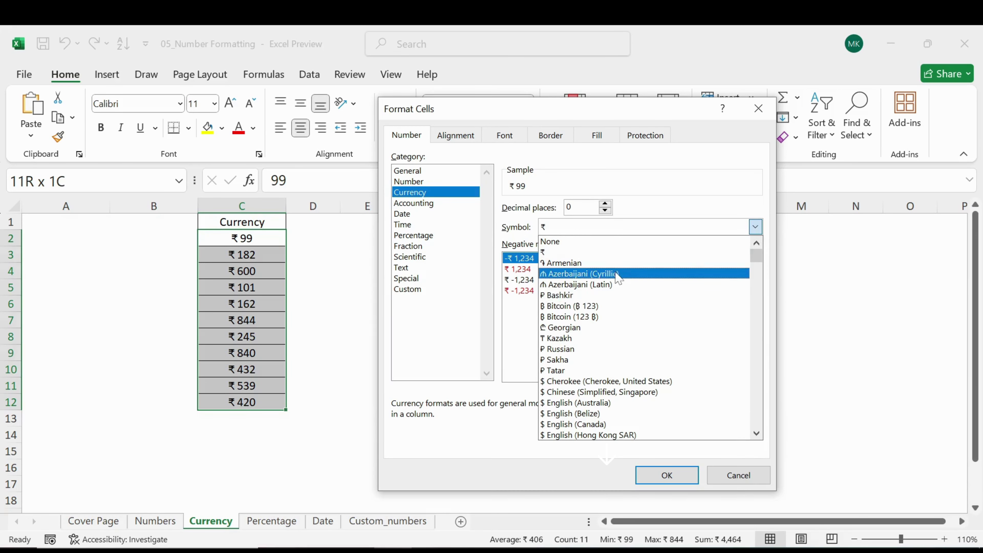
scroll(624, 423, down, 1)
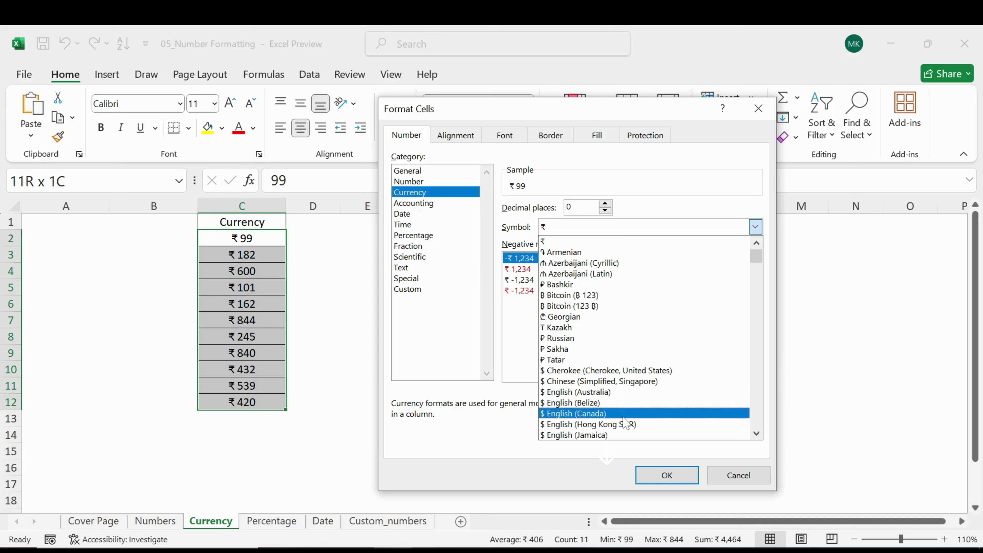
scroll(626, 424, down, 3)
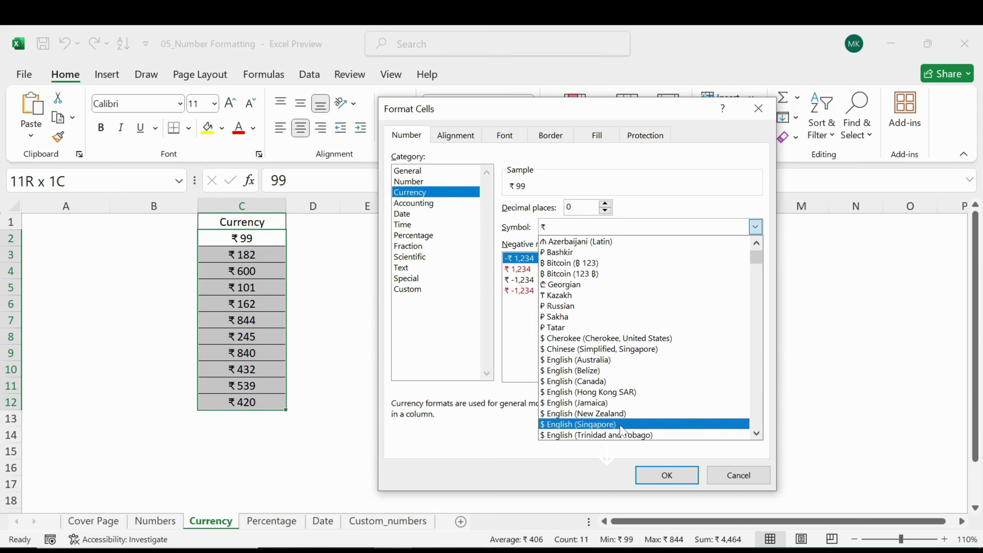
scroll(621, 430, down, 3)
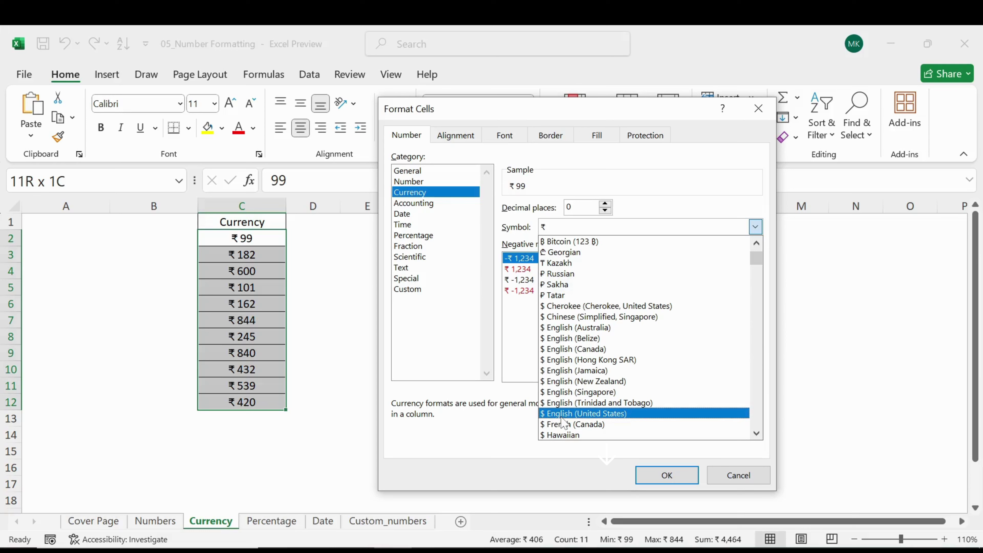
click(603, 416)
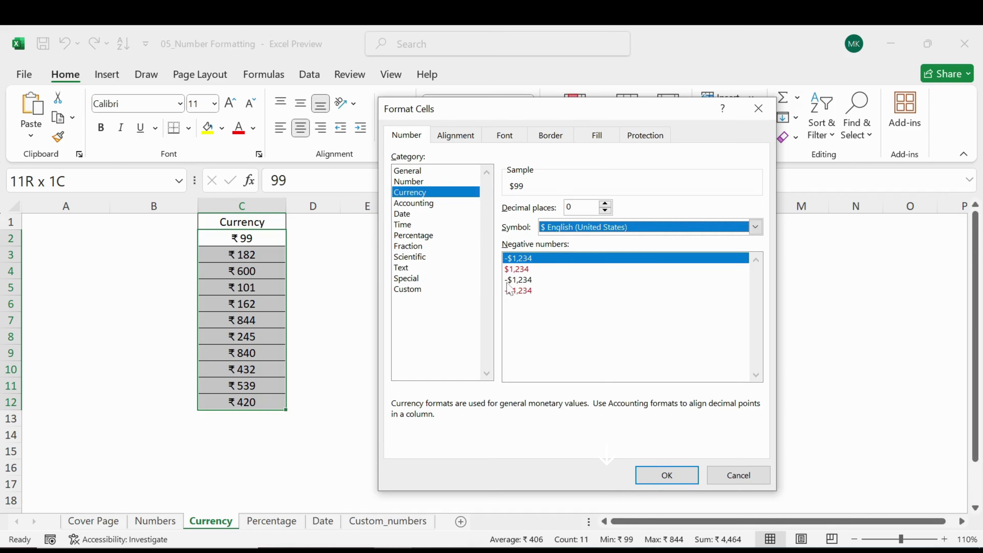
click(657, 476)
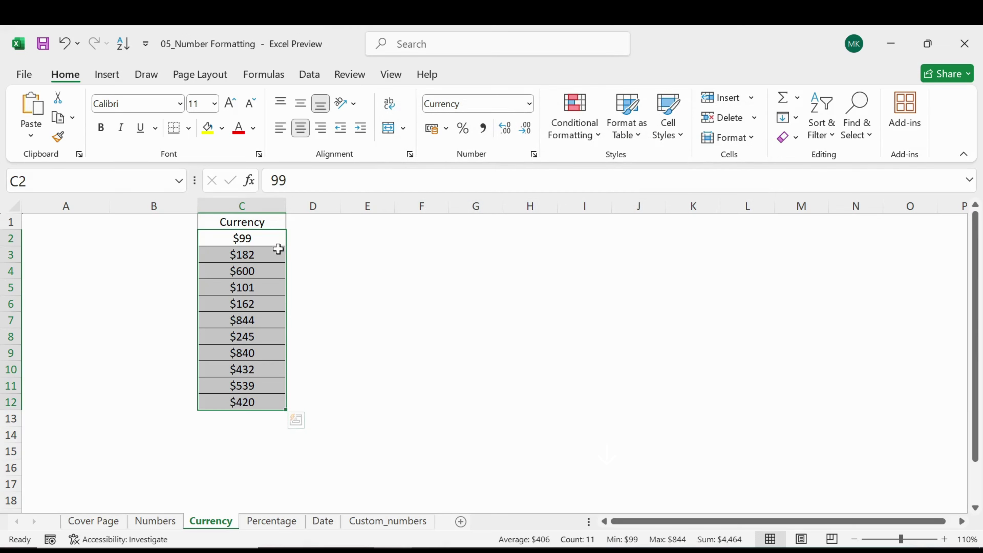
click(333, 374)
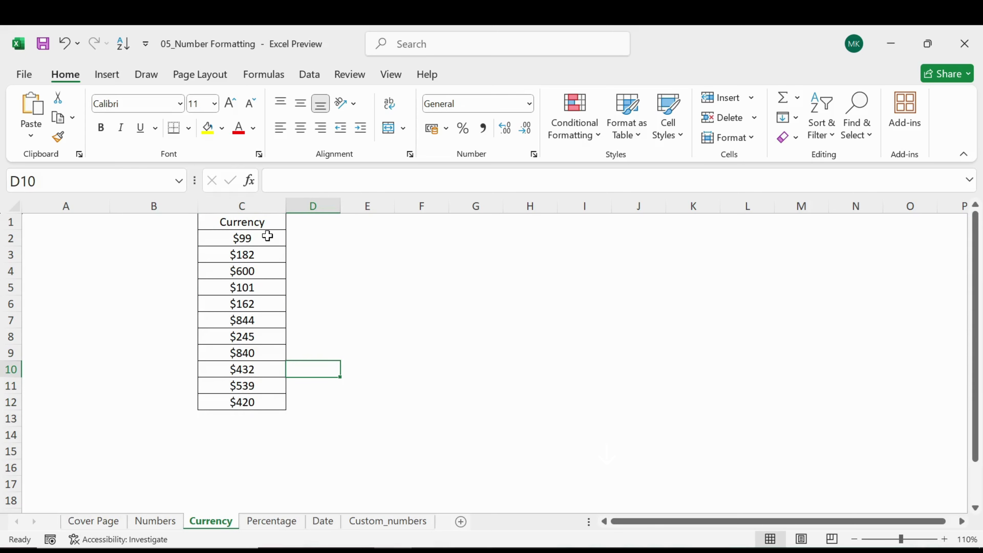
Step: Reset the number format of C2:C12 on the Currency sheet to General
drag(268, 235, 273, 403)
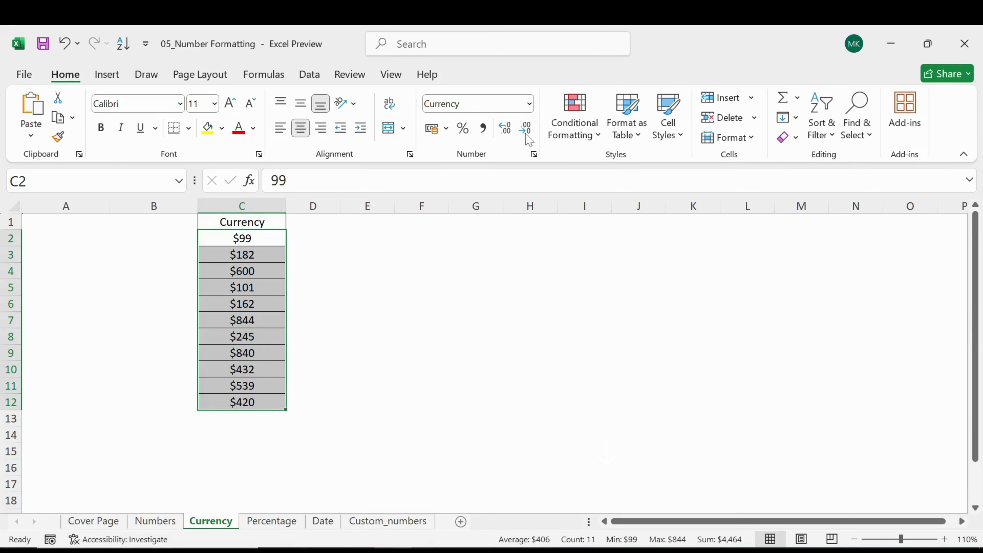
click(529, 103)
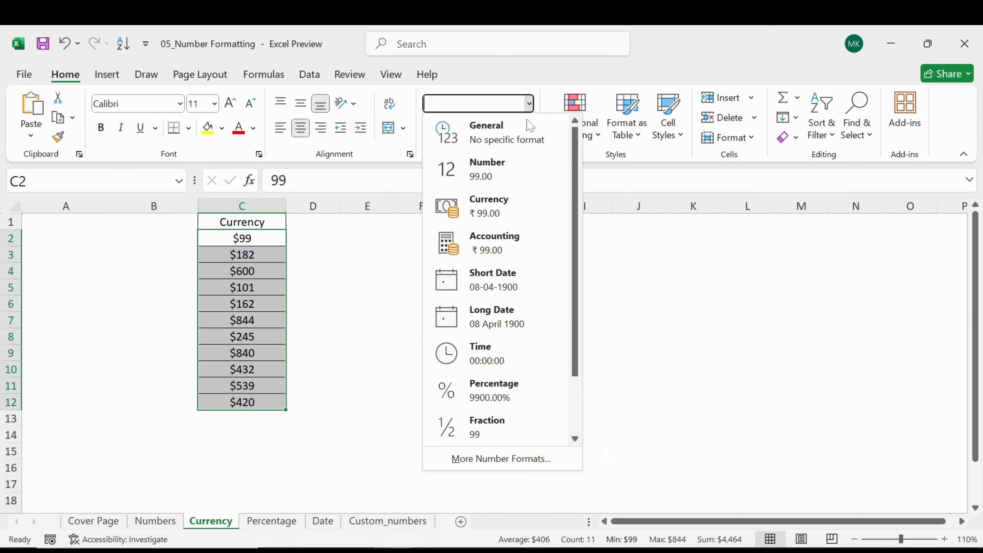
click(518, 140)
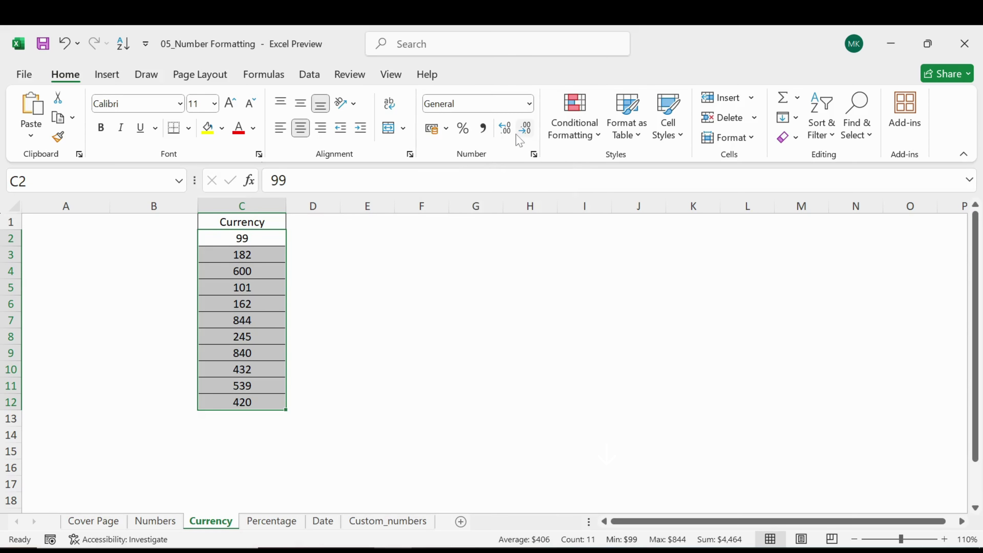
click(362, 303)
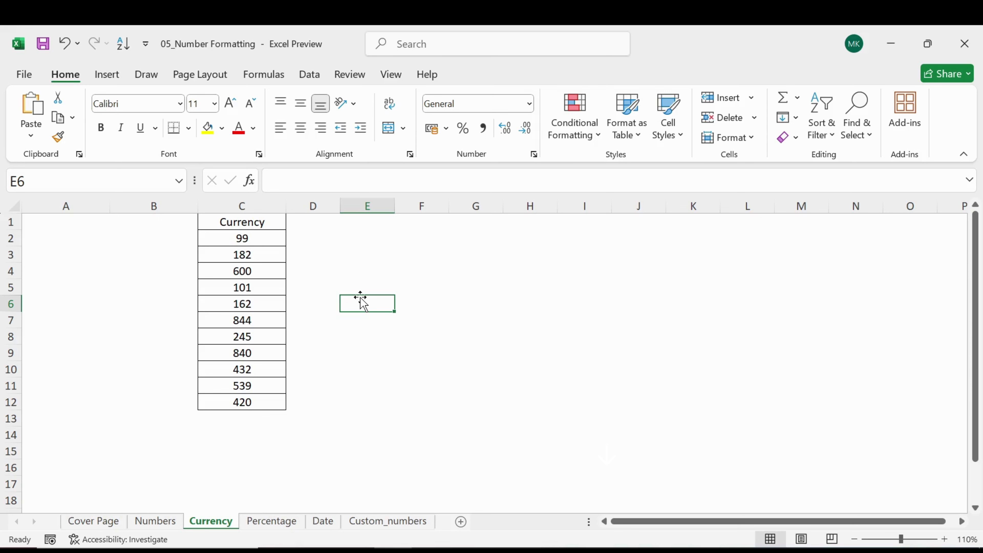
Step: Apply the default ₹ Currency format with two decimal places to C2:C12
click(269, 240)
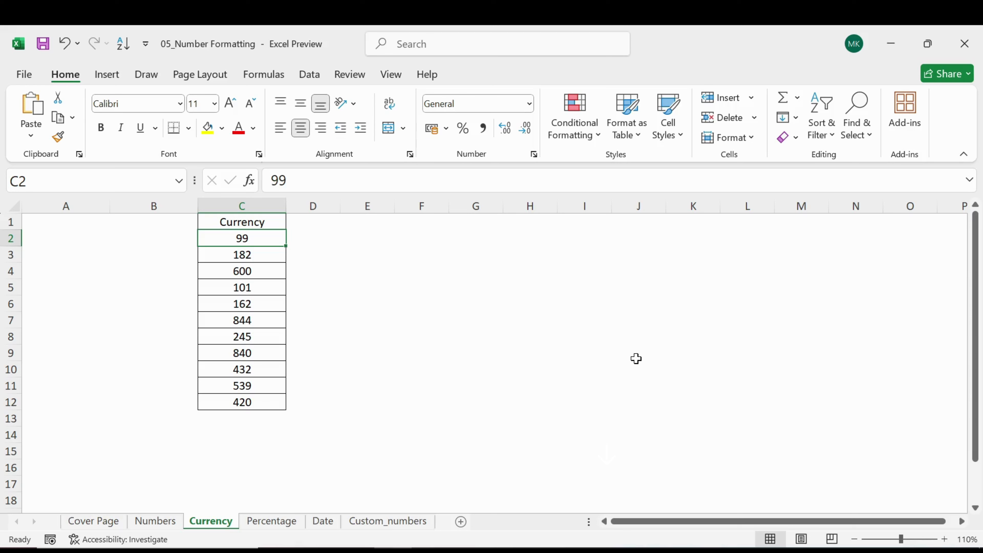
key(ctrl+shift+Down)
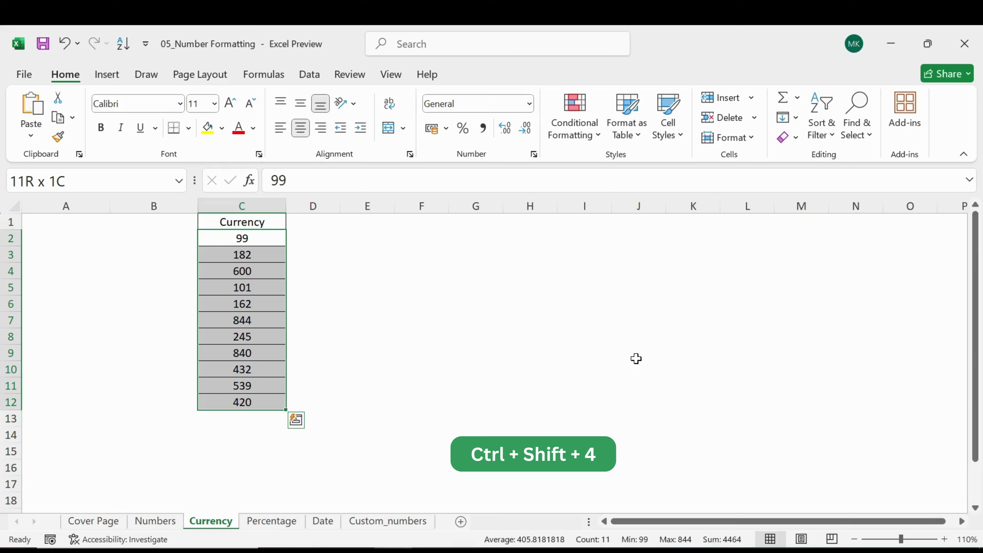
key(ctrl+shift+4)
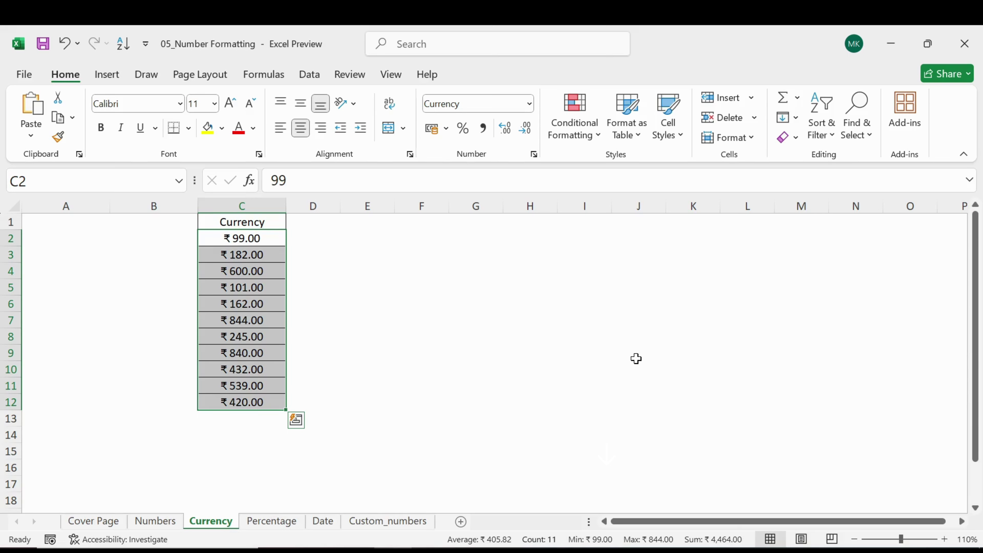
Step: Change the Currency symbol of C2:C12 to ¥ Japanese
key(ctrl+1)
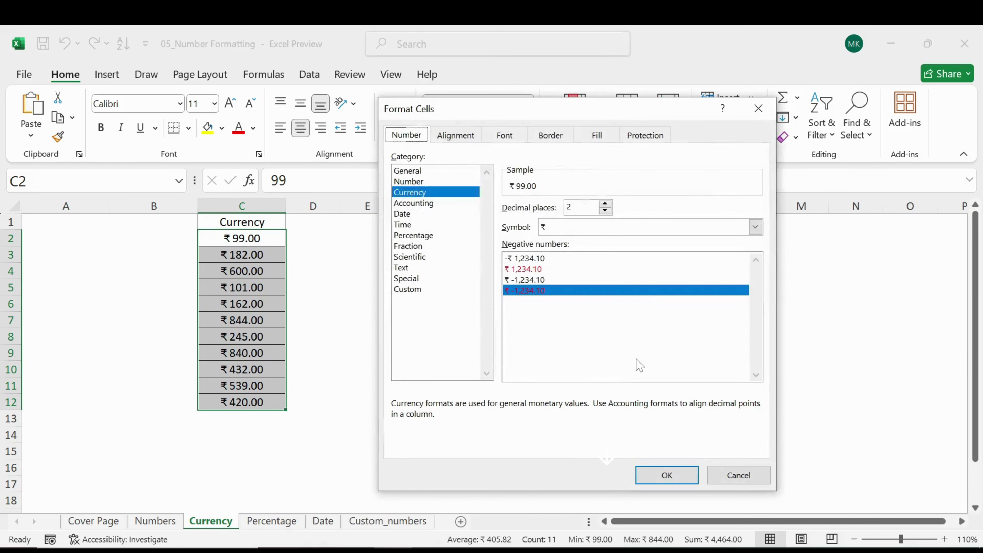
click(755, 227)
scroll(638, 330, down, 15)
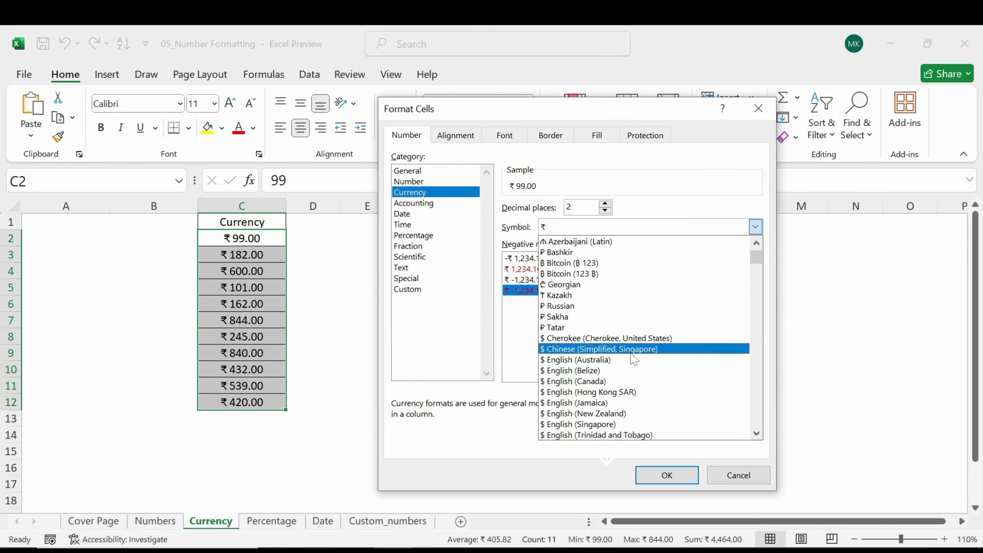
scroll(617, 385, down, 5)
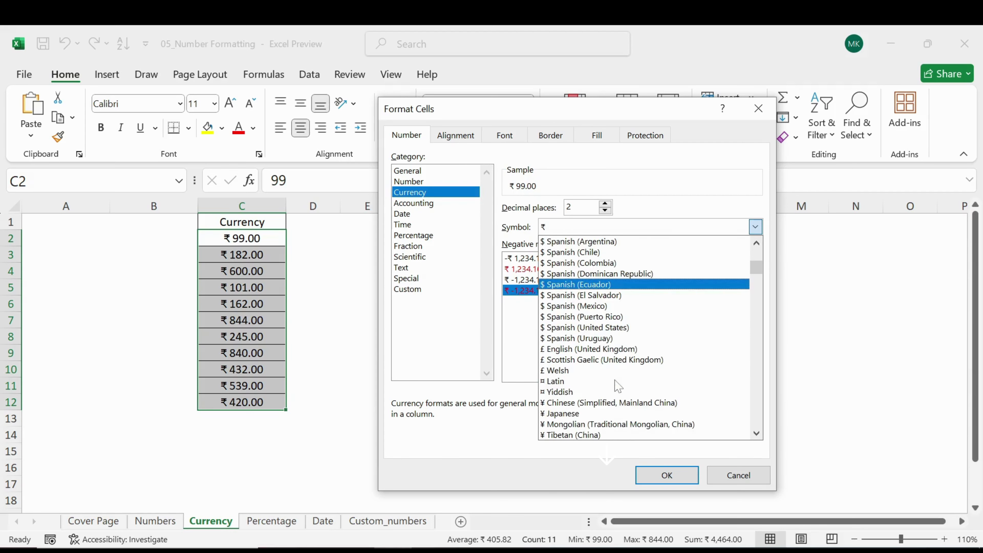
click(577, 346)
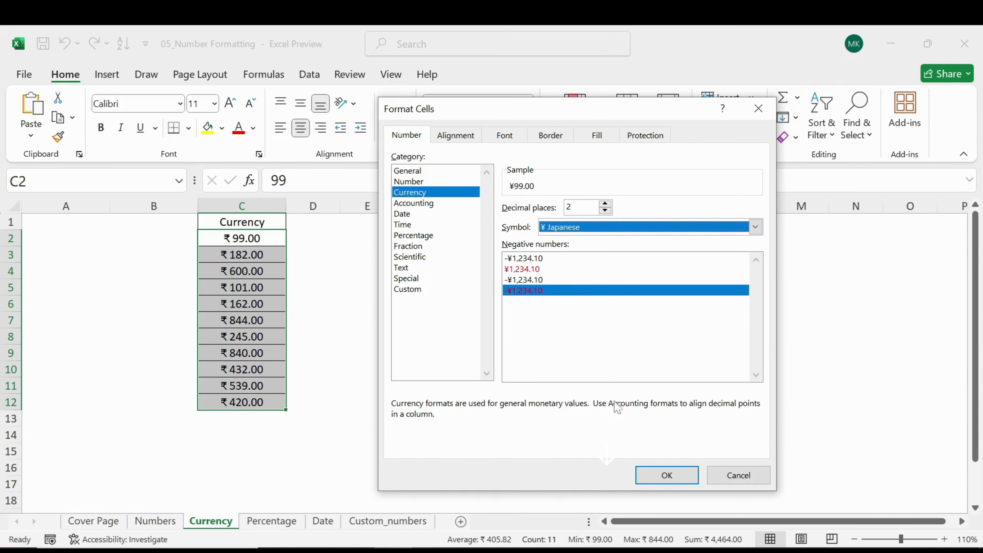
click(669, 474)
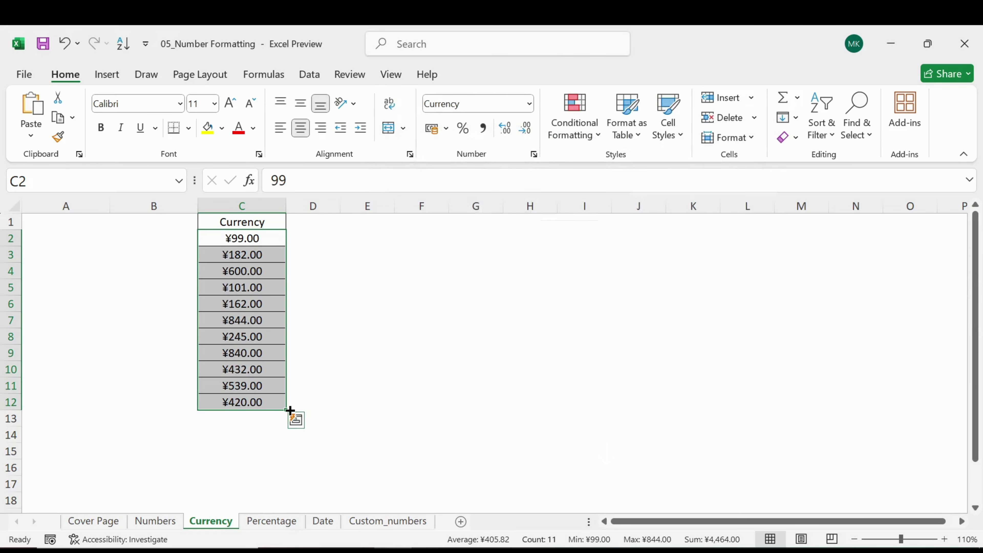
click(414, 382)
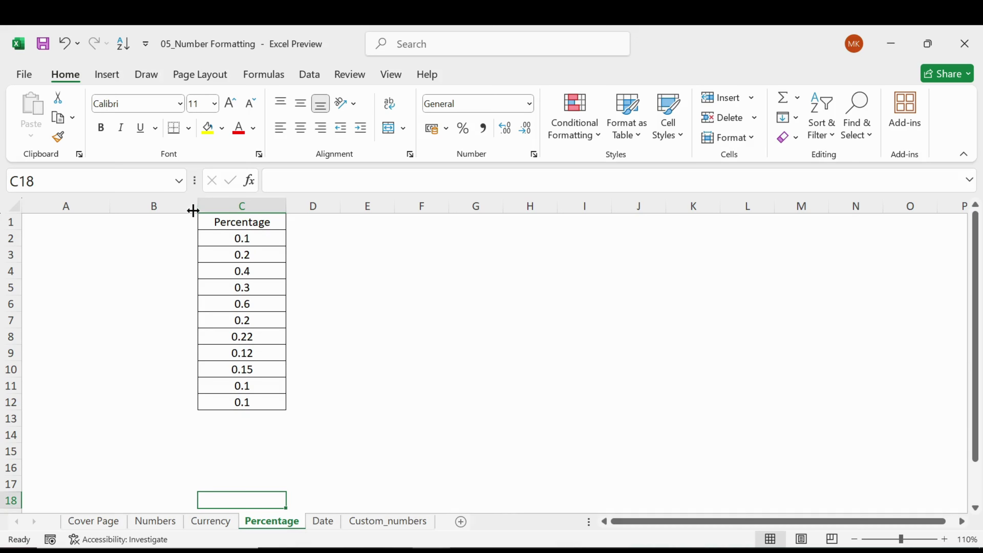
Step: Apply the Percent Style without decimals to C2:C12 on the Percentage sheet, and undo it
click(243, 239)
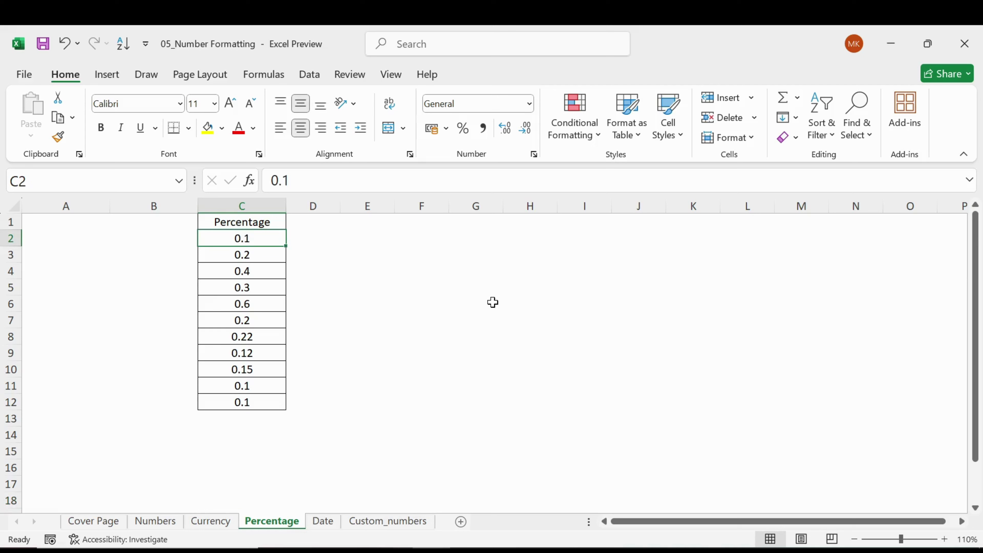
key(ctrl+shift+Down)
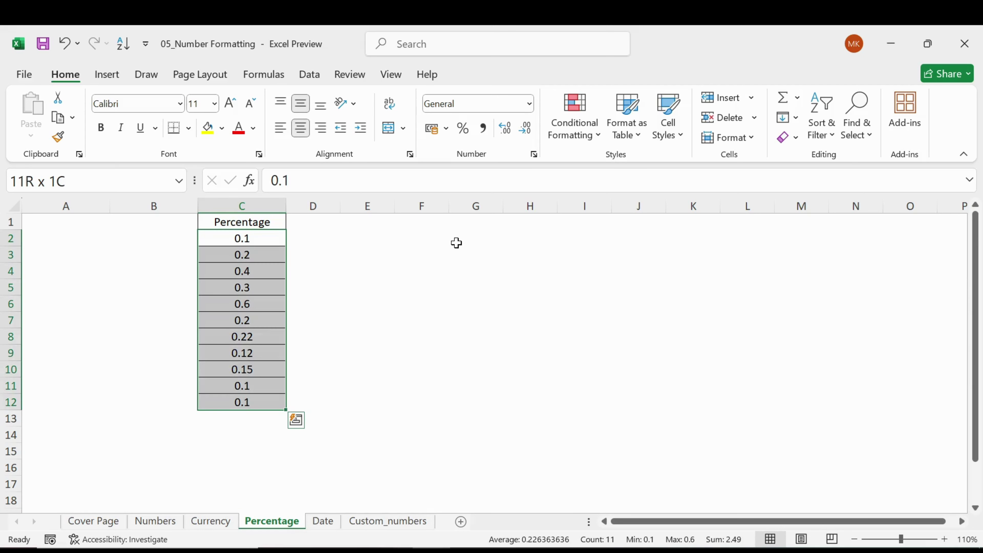
click(464, 134)
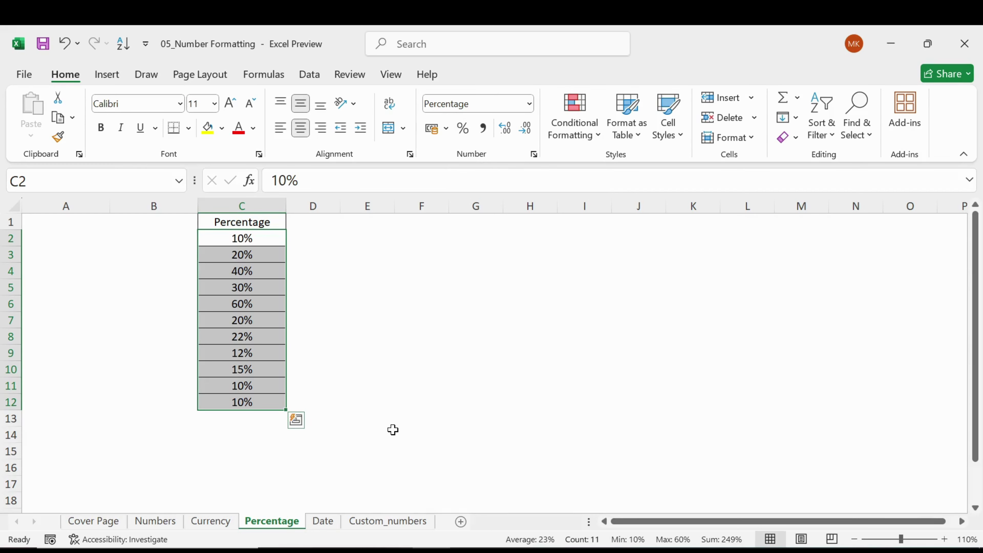
key(ctrl+z)
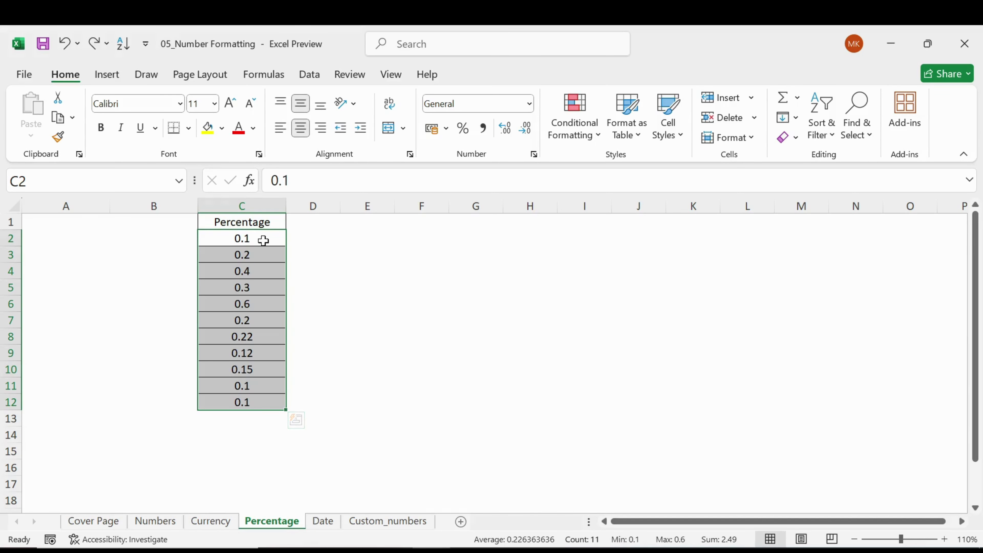
Step: Apply the Percentage number format with two decimal places to C2:C12, and undo it
drag(265, 239, 241, 402)
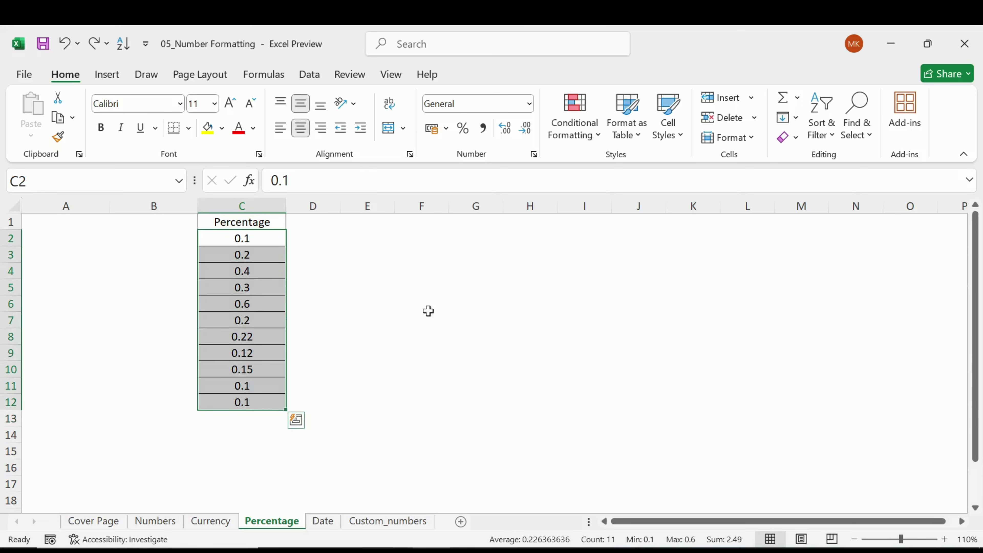
click(533, 107)
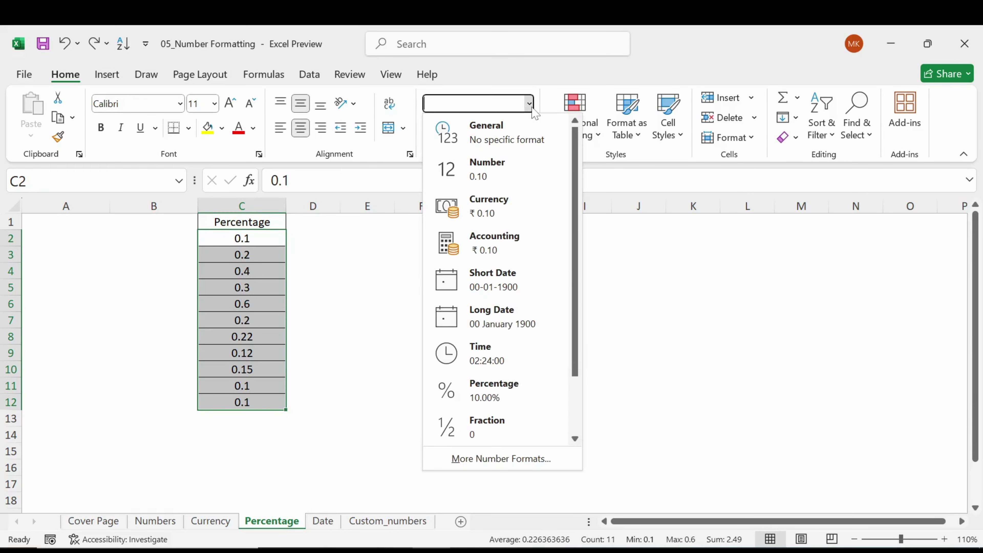
click(493, 397)
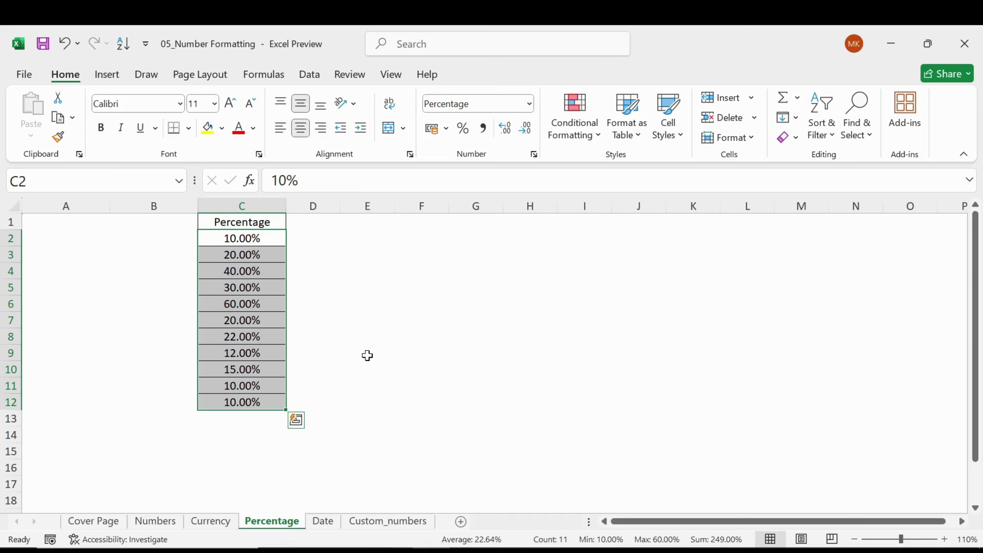
key(ctrl+z)
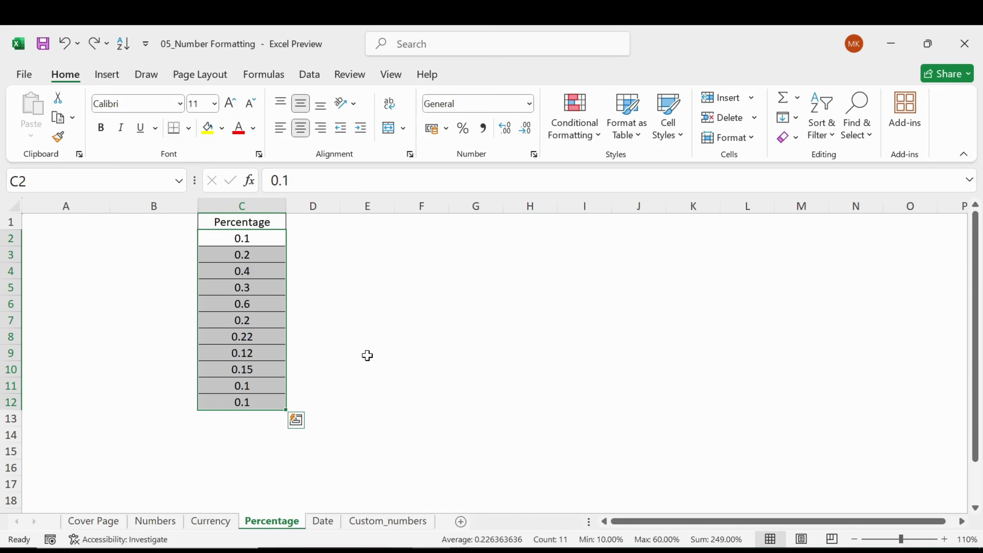
click(345, 355)
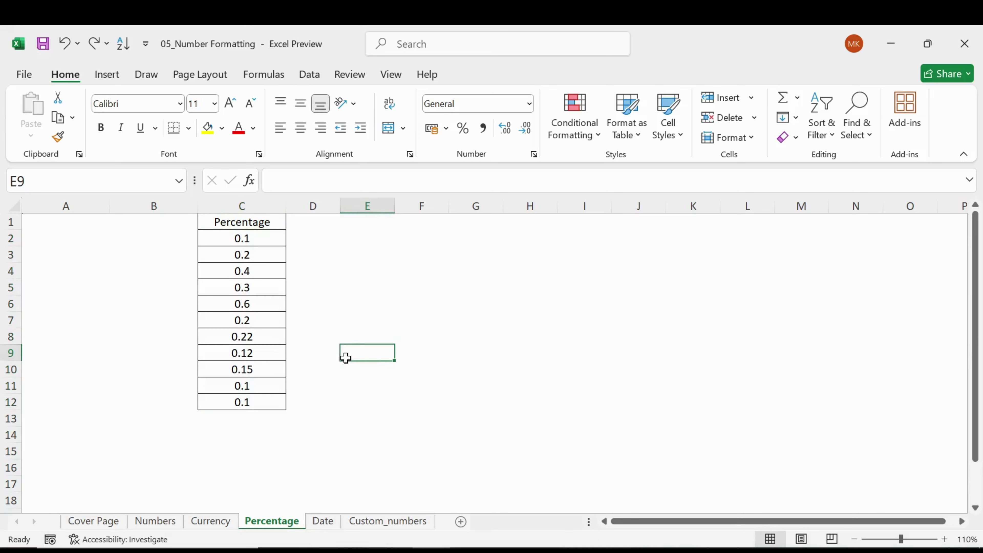
Step: Apply the Percentage number format with one decimal place to C2:C12, and return the range to the General format
drag(241, 238, 253, 397)
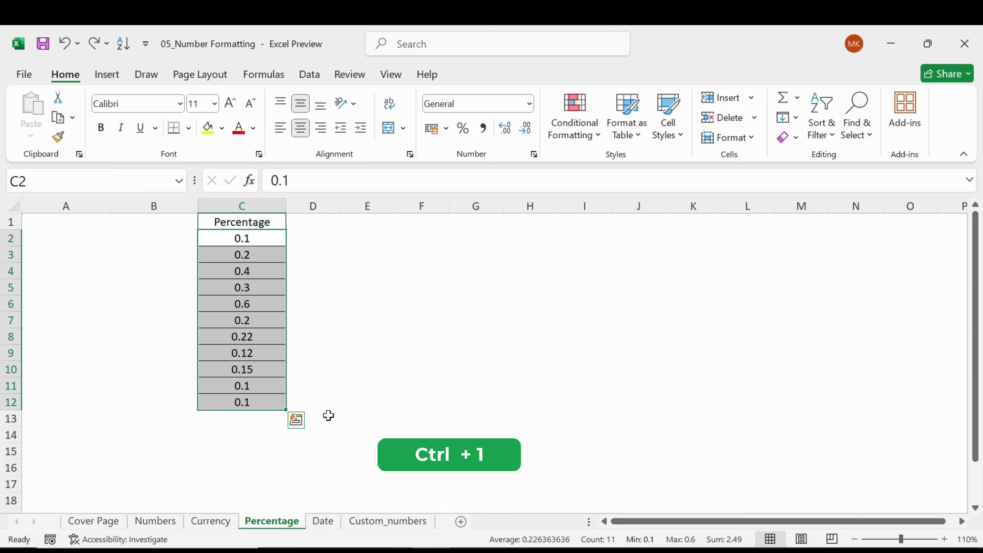
key(ctrl+1)
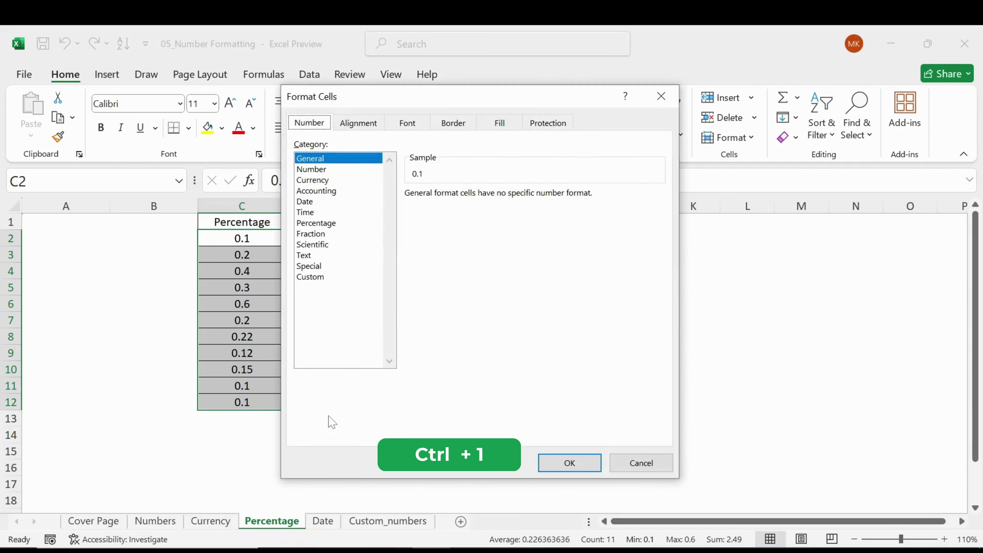
click(321, 223)
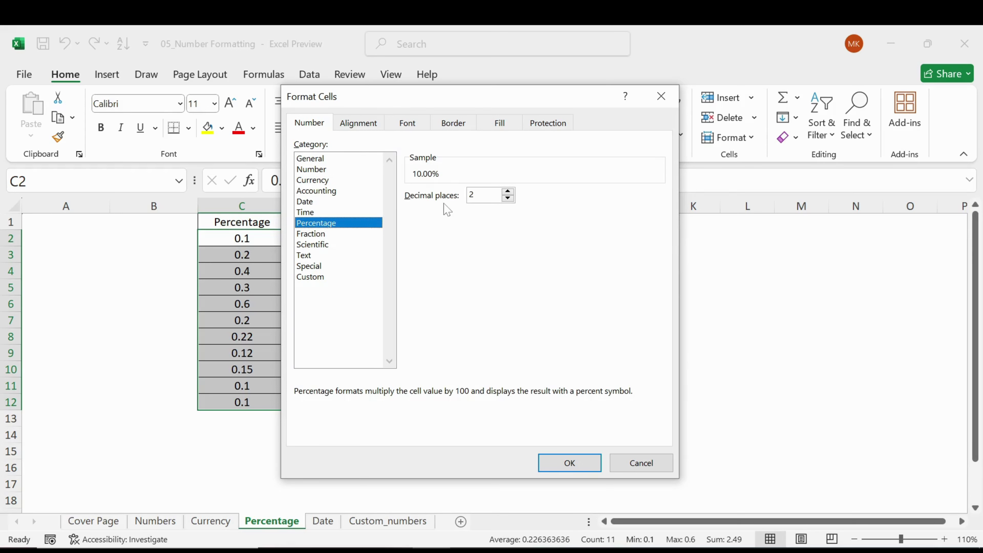
click(508, 192)
click(508, 192)
click(507, 199)
click(508, 199)
click(480, 195)
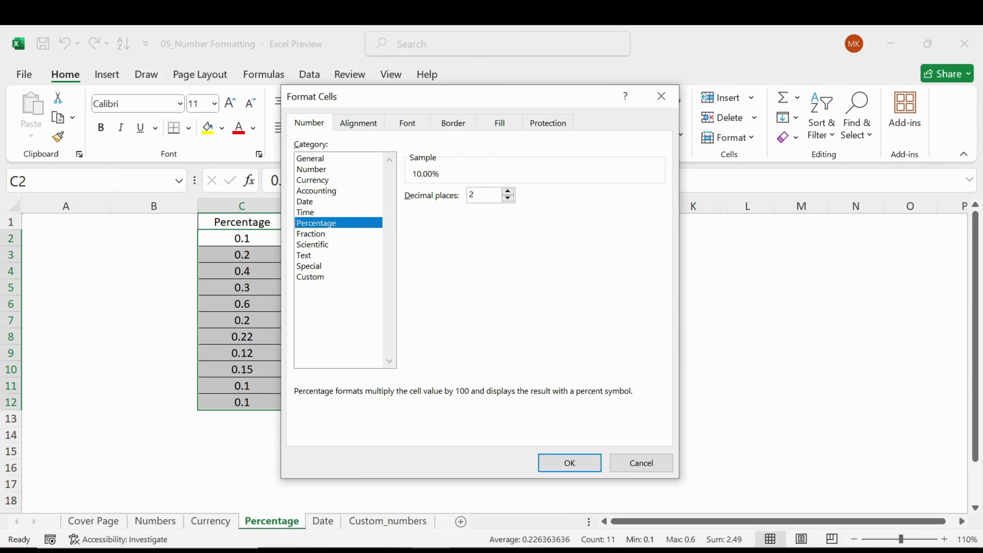
click(508, 198)
click(566, 464)
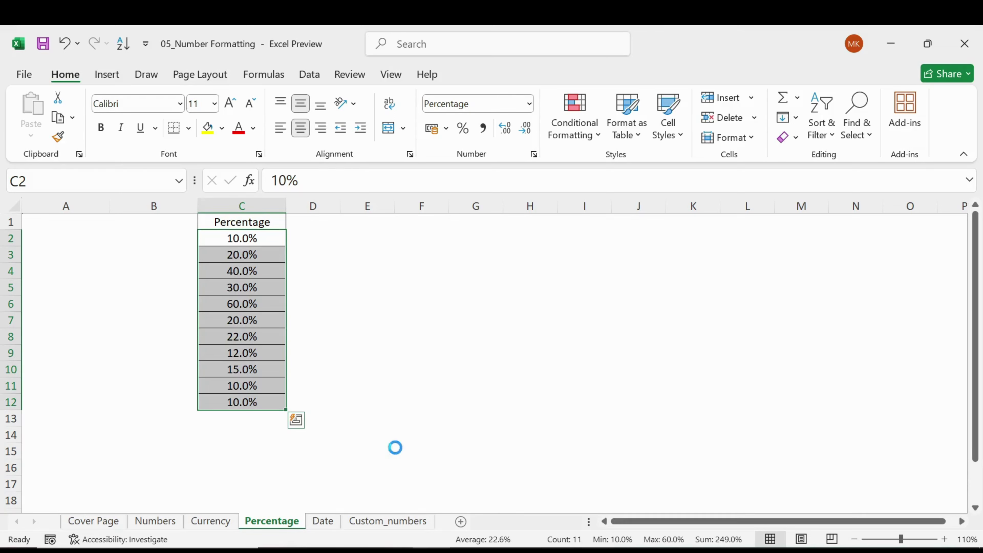
key(ctrl+shift+asciitilde)
click(369, 369)
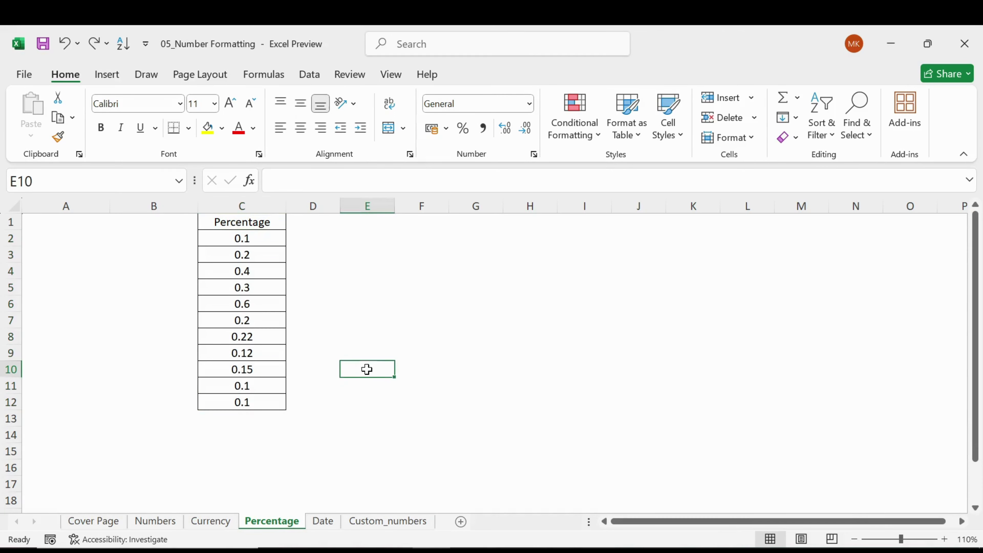
Step: Apply the Percent Style without decimals to C2:C12 on the Percentage sheet
click(267, 237)
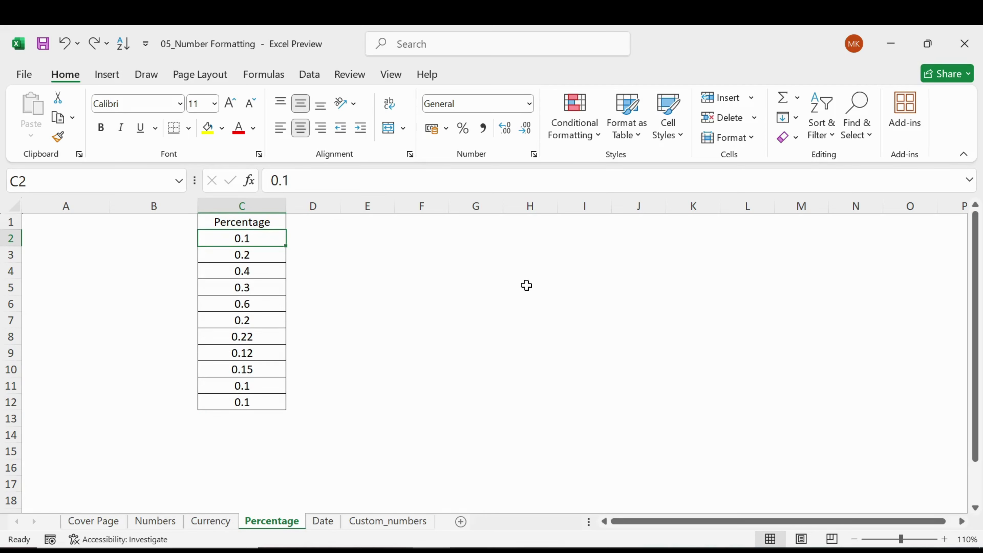
key(ctrl+shift+Down)
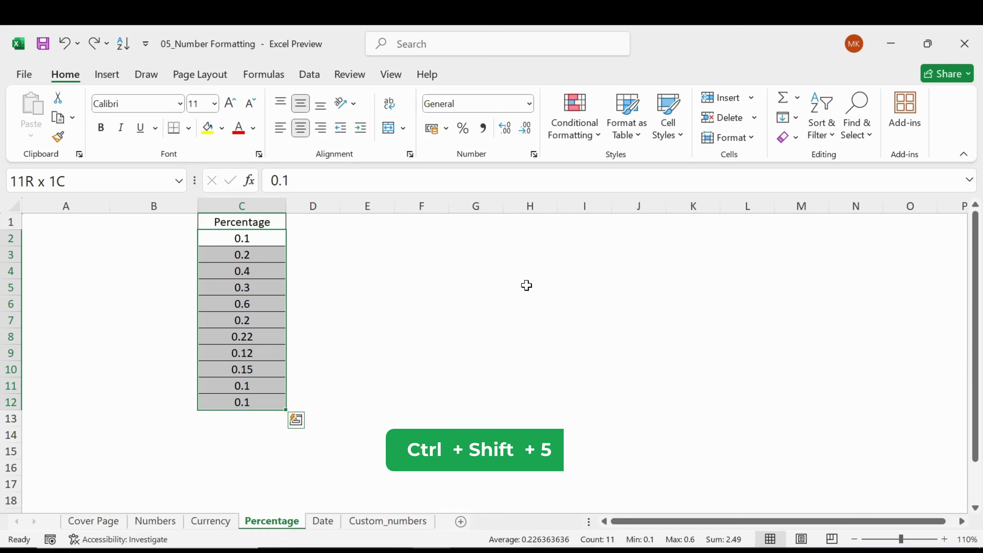
key(ctrl+shift+5)
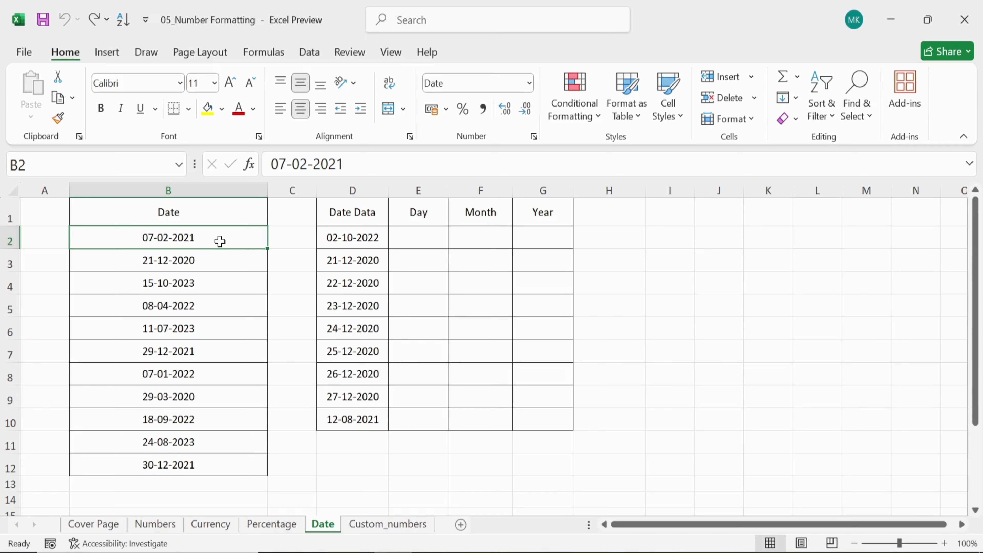
Step: Apply the Long Date format to the dates in B2:B12 on the Date sheet
drag(220, 241, 215, 475)
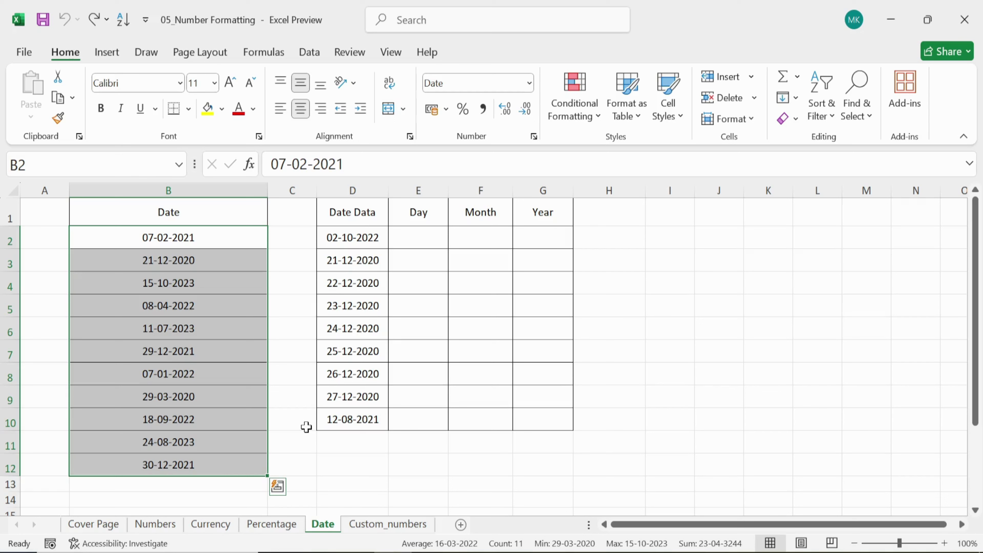
click(205, 239)
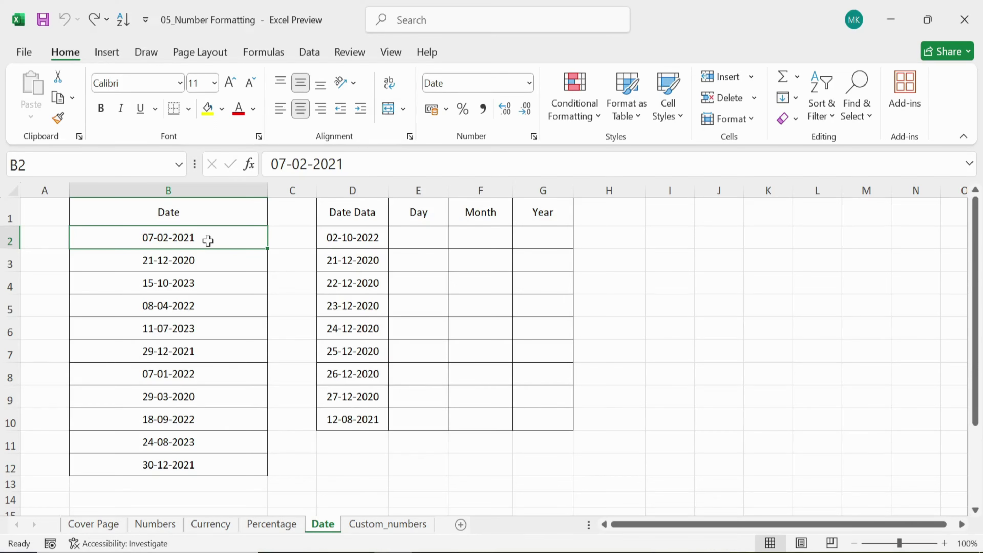
key(ctrl+shift+Down)
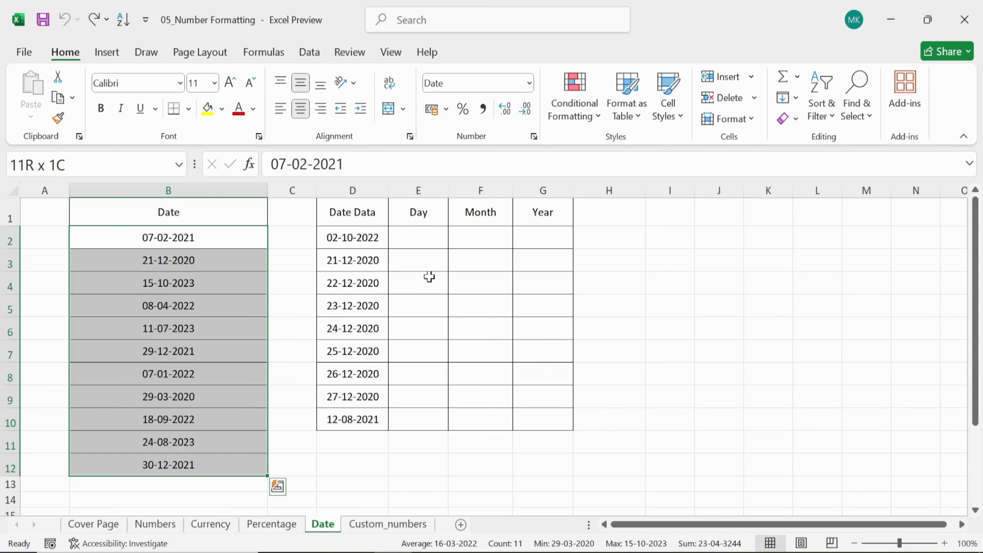
click(529, 86)
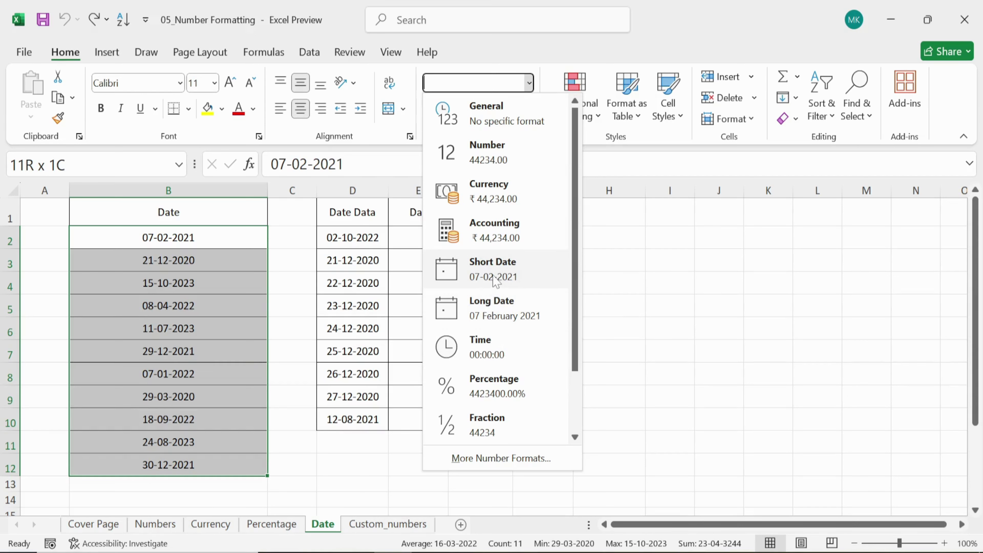
click(498, 316)
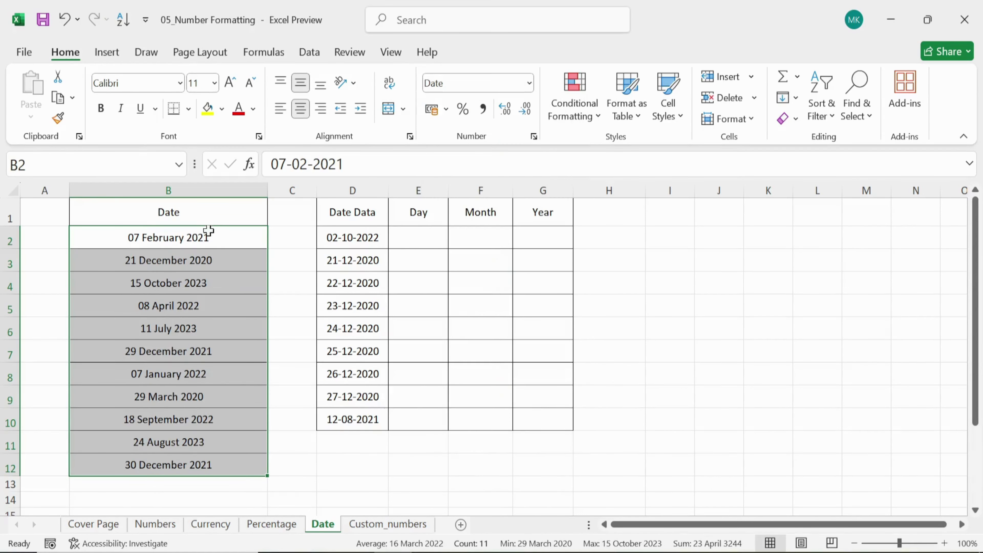
click(220, 244)
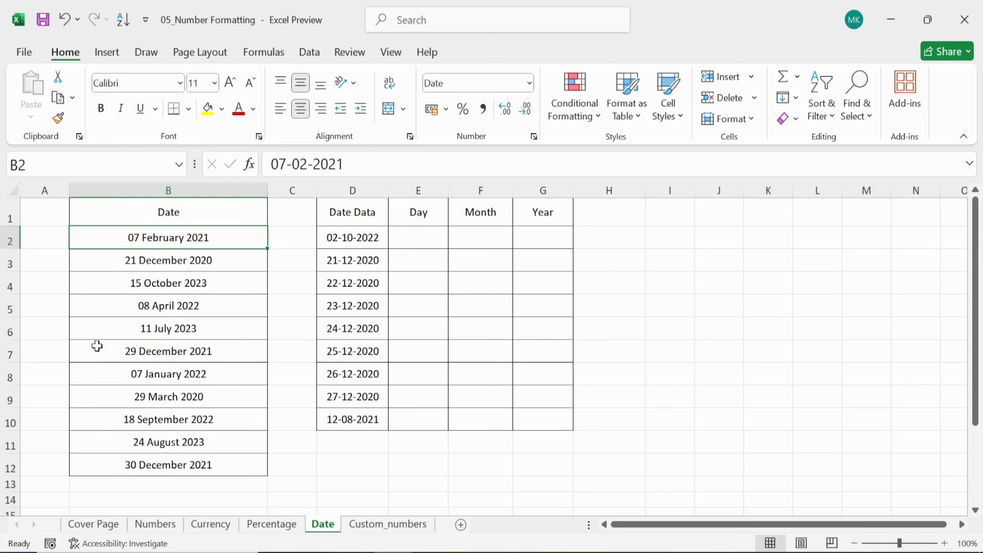
Step: Change the date type of B2:B12 to the weekday format "Wednesday, 14 March, 2012"
drag(233, 233, 231, 470)
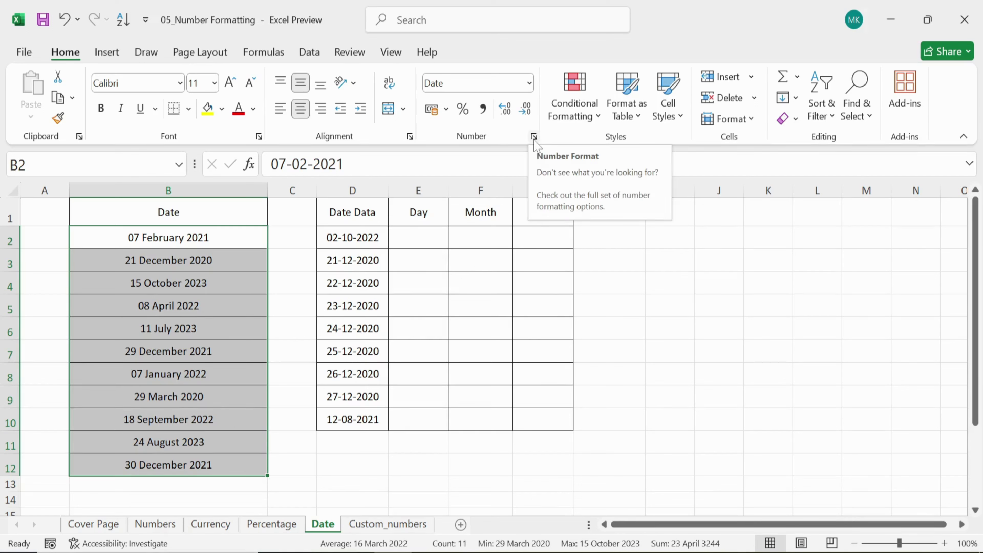
click(534, 137)
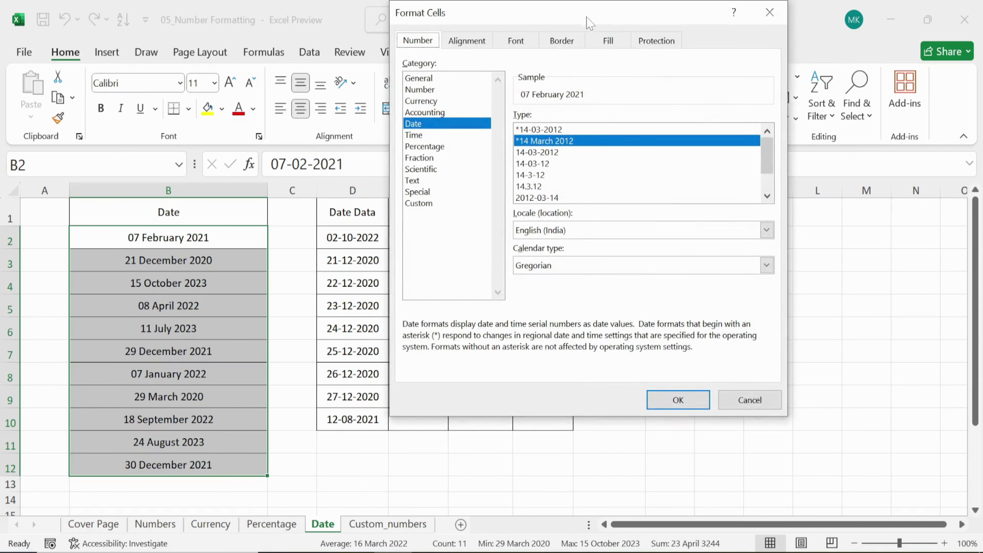
drag(590, 18, 507, 109)
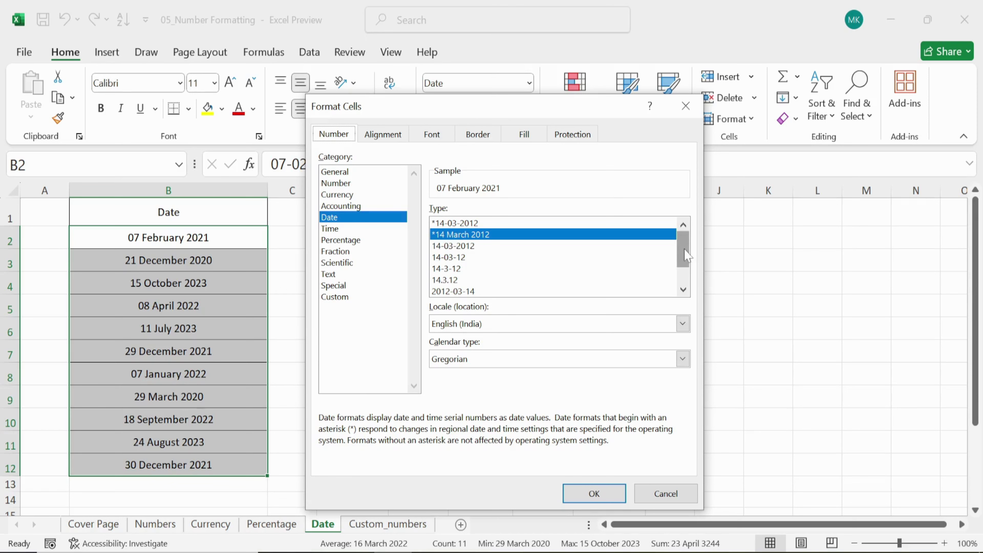
drag(687, 255, 685, 271)
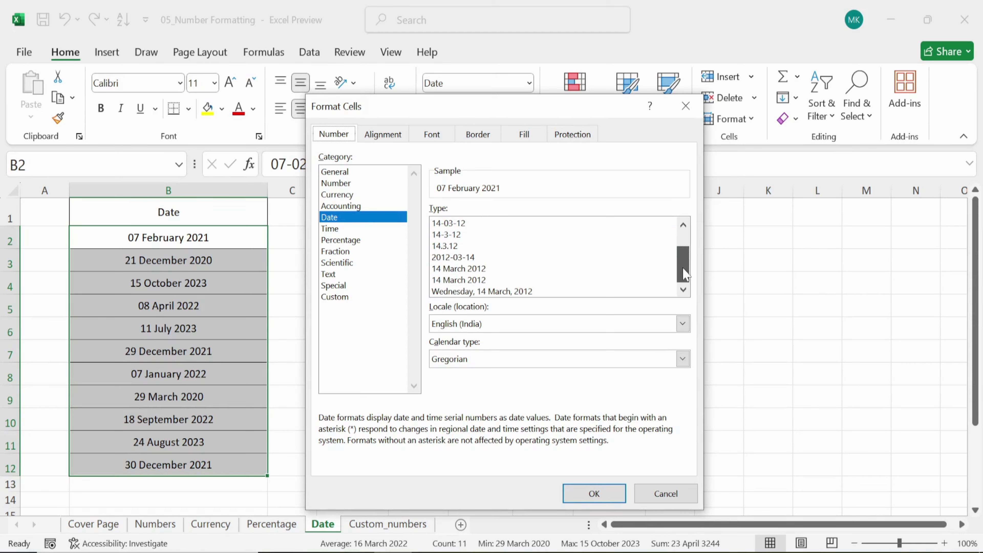
click(455, 292)
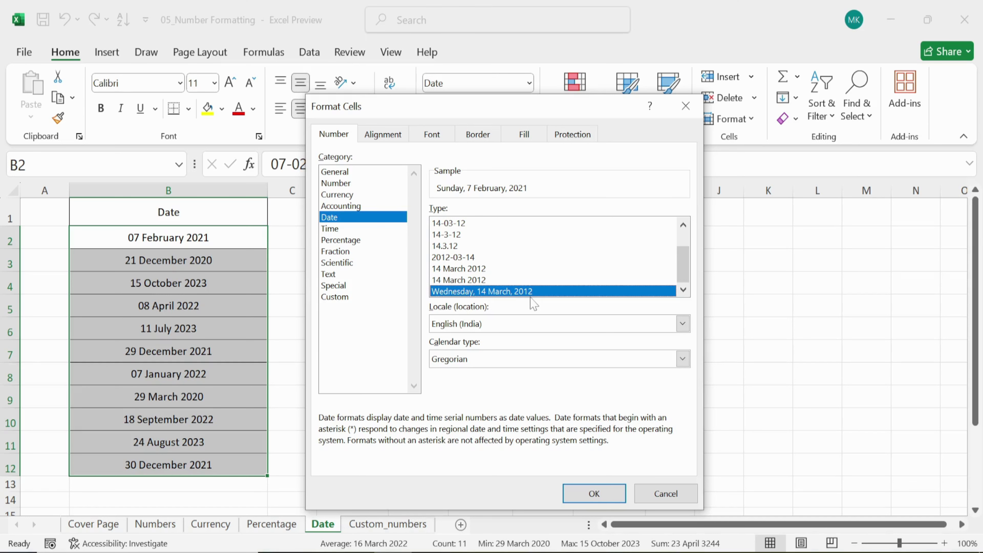
click(585, 498)
click(146, 238)
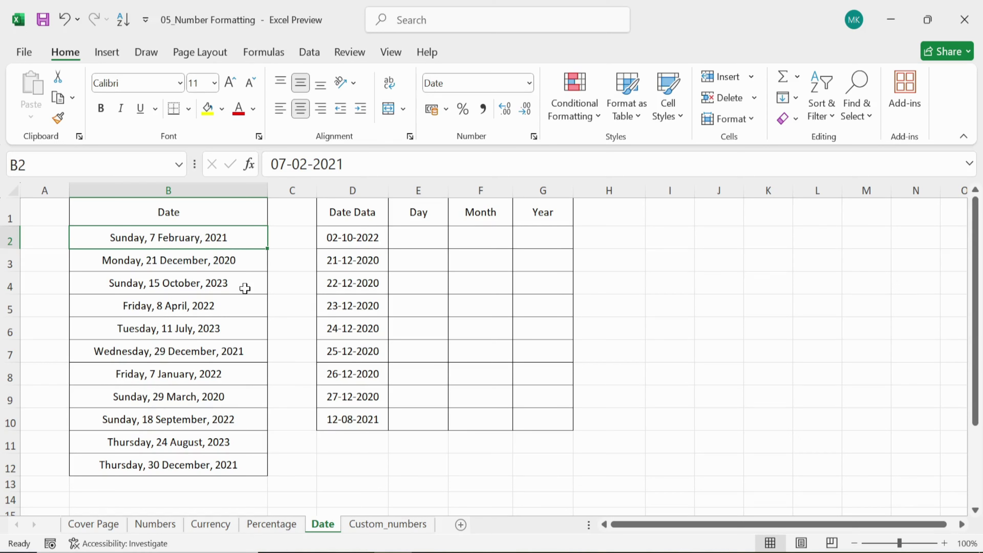
Step: Format B2:B12 with the English (United States) locale and the date type 2012-03-14
drag(217, 233, 213, 469)
click(529, 83)
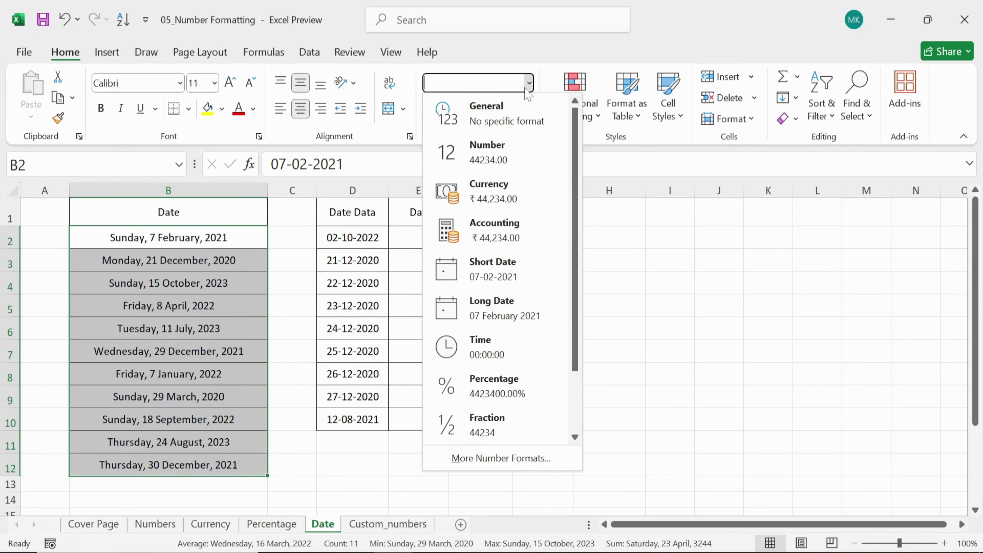
key(Escape)
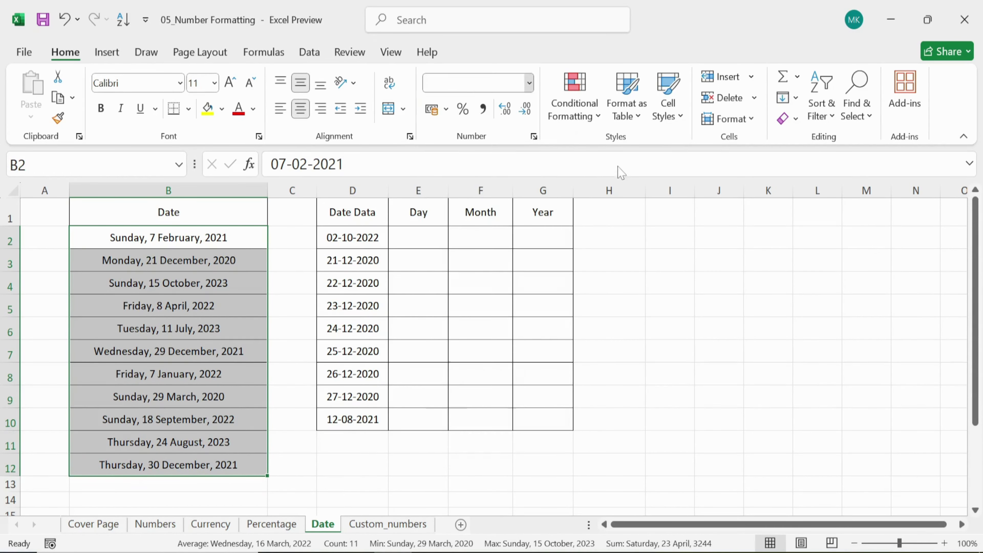
click(534, 136)
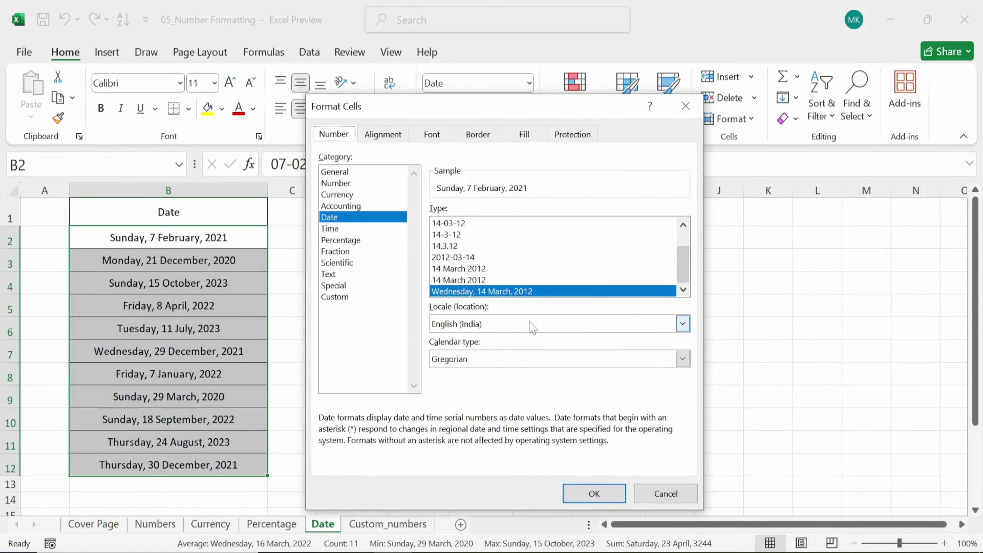
click(682, 324)
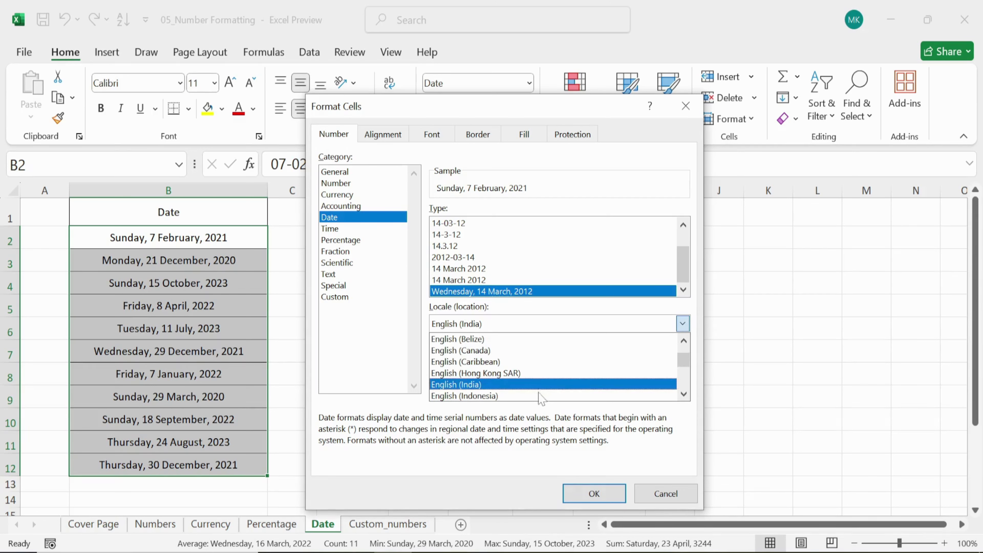
scroll(541, 399, down, 4)
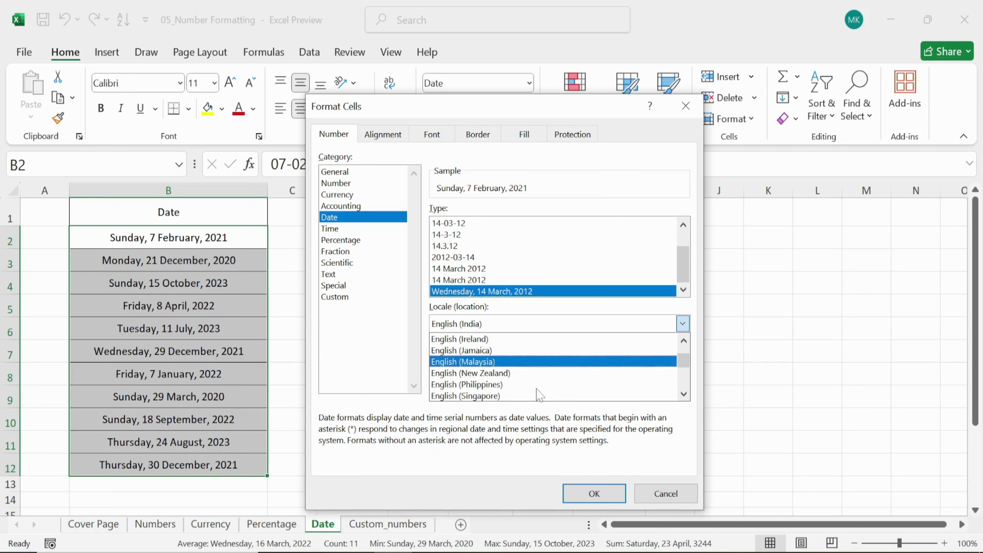
scroll(533, 394, down, 1)
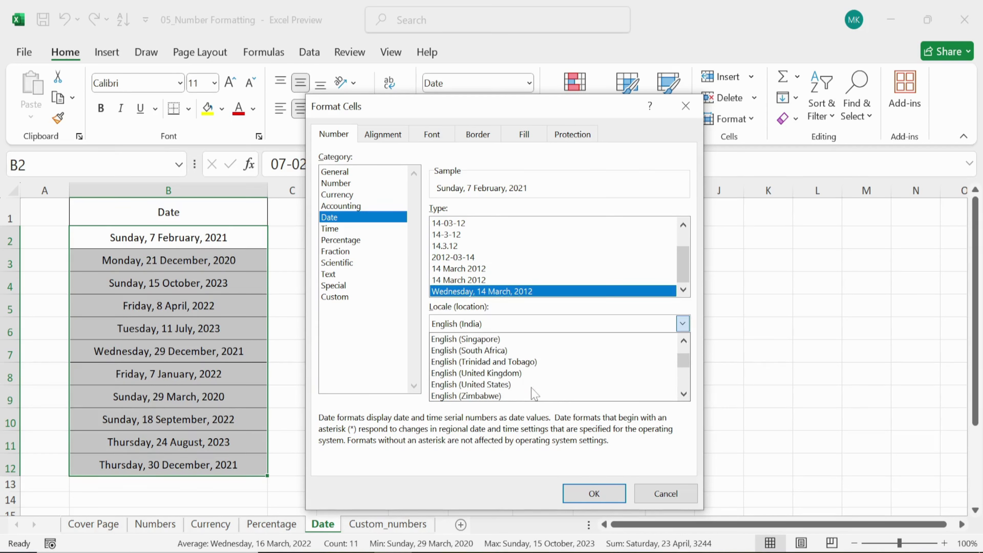
click(498, 386)
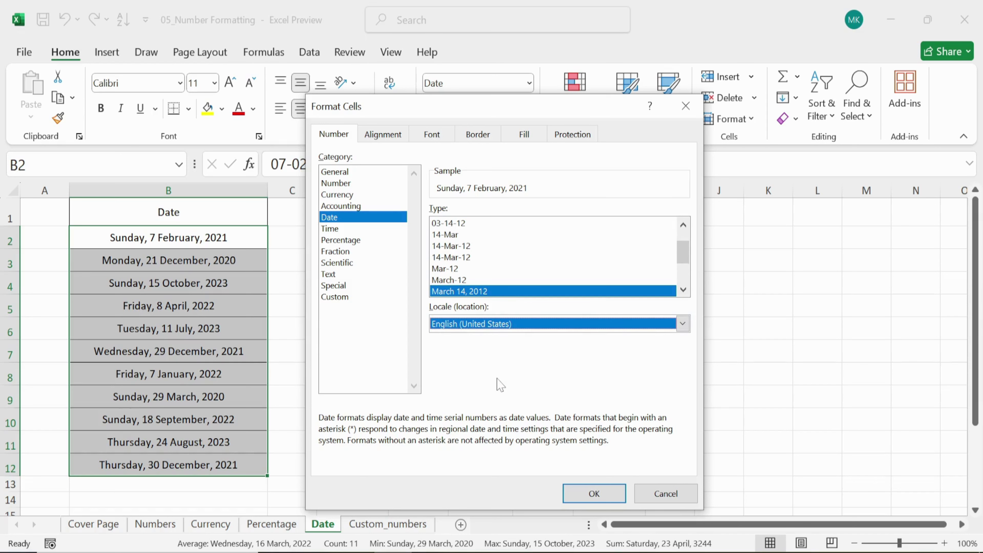
drag(684, 252, 685, 240)
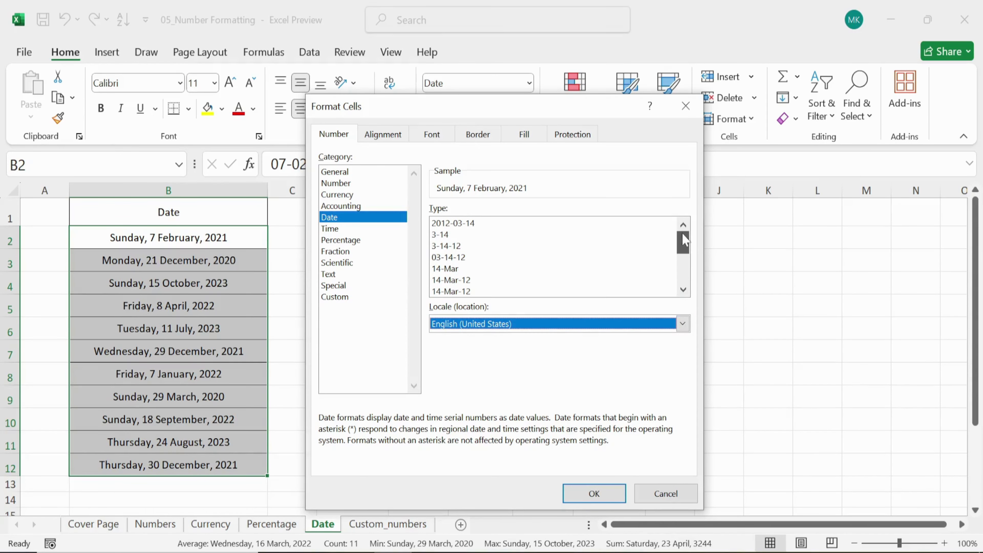
click(451, 224)
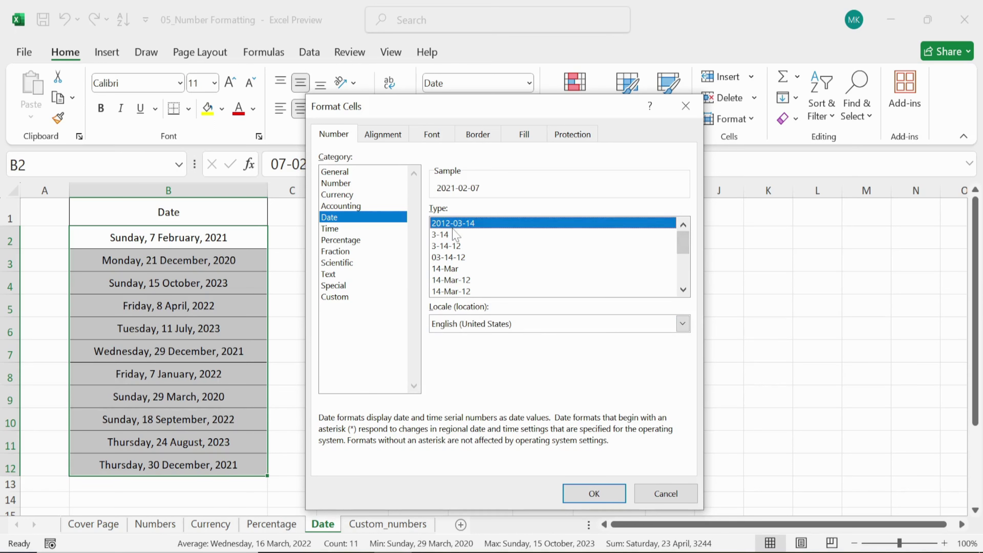
click(594, 493)
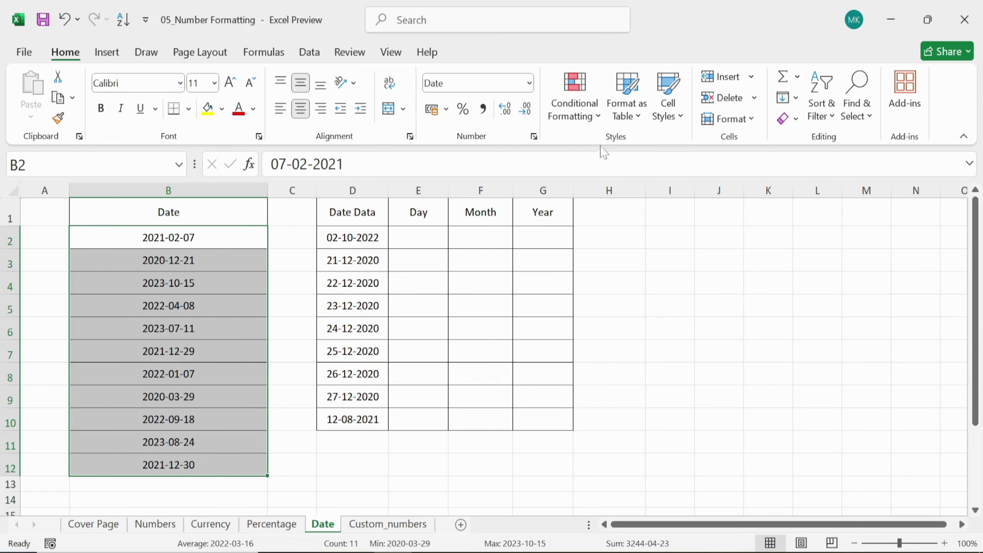
Step: Format the dates in B2:B12 with the English (India) locale and the date type 14.3.12
click(534, 137)
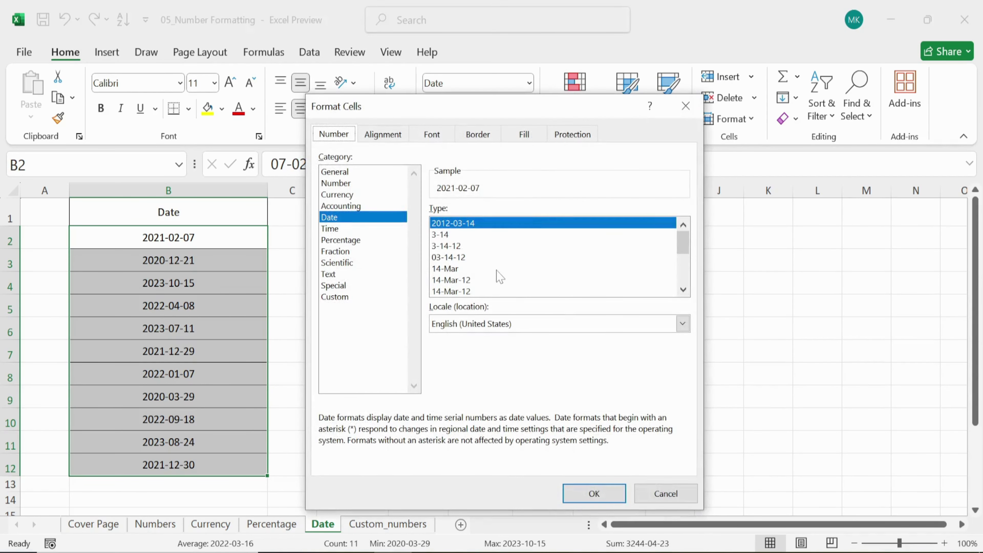
drag(685, 250, 689, 263)
click(683, 323)
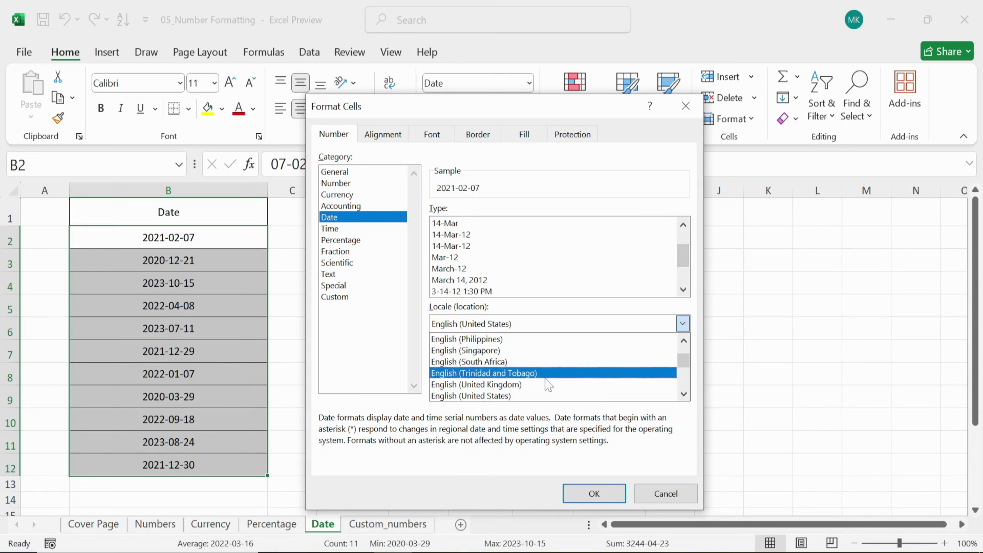
scroll(547, 382, up, 2)
scroll(547, 379, up, 3)
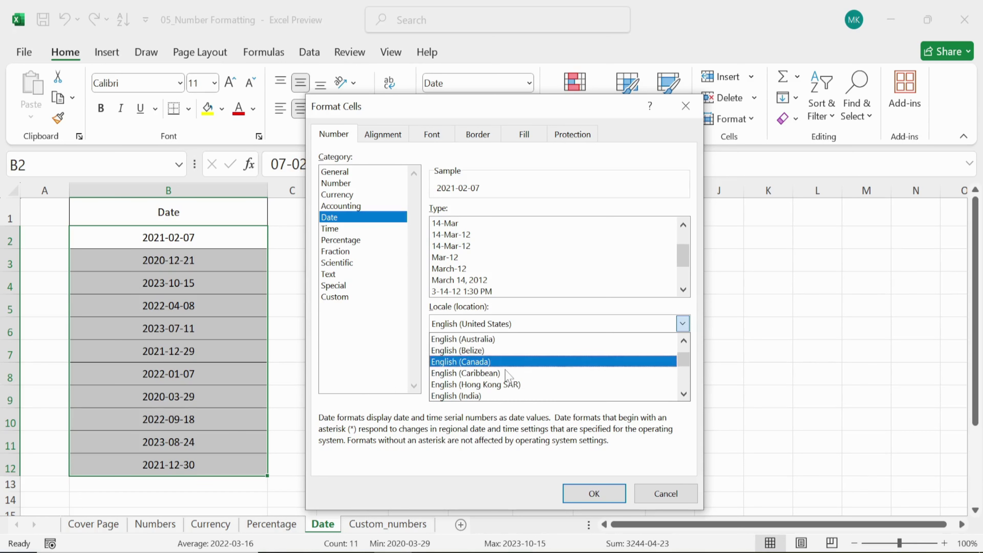
click(482, 396)
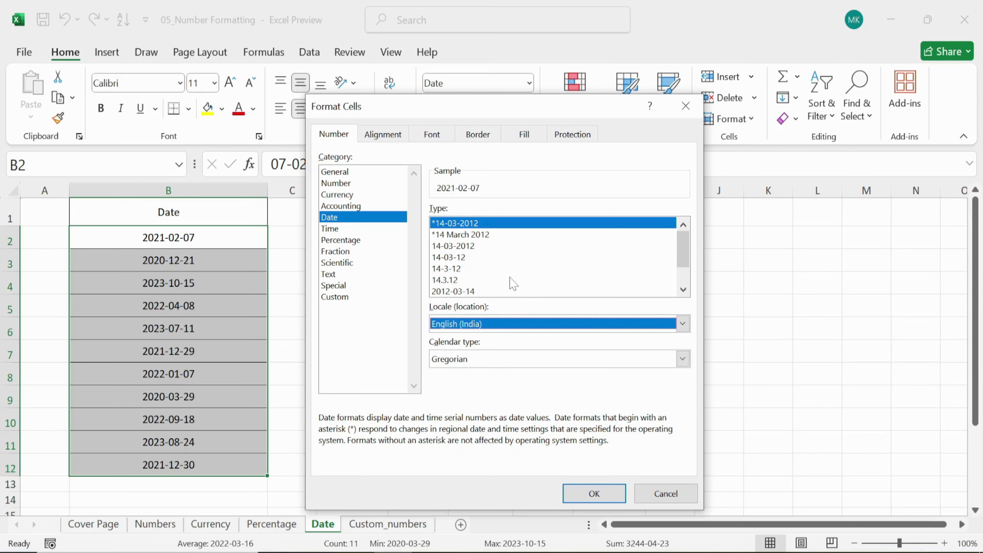
scroll(683, 271, down, 1)
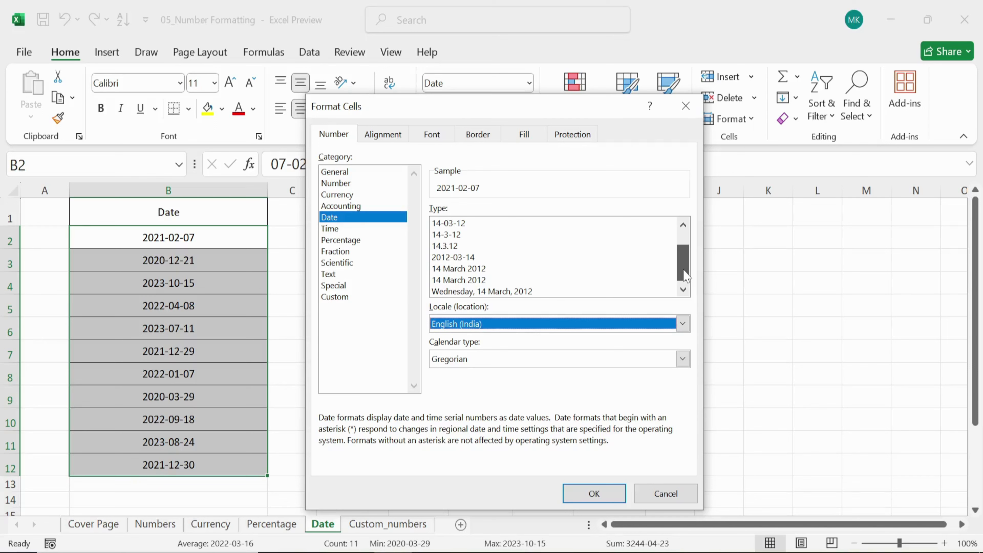
click(453, 246)
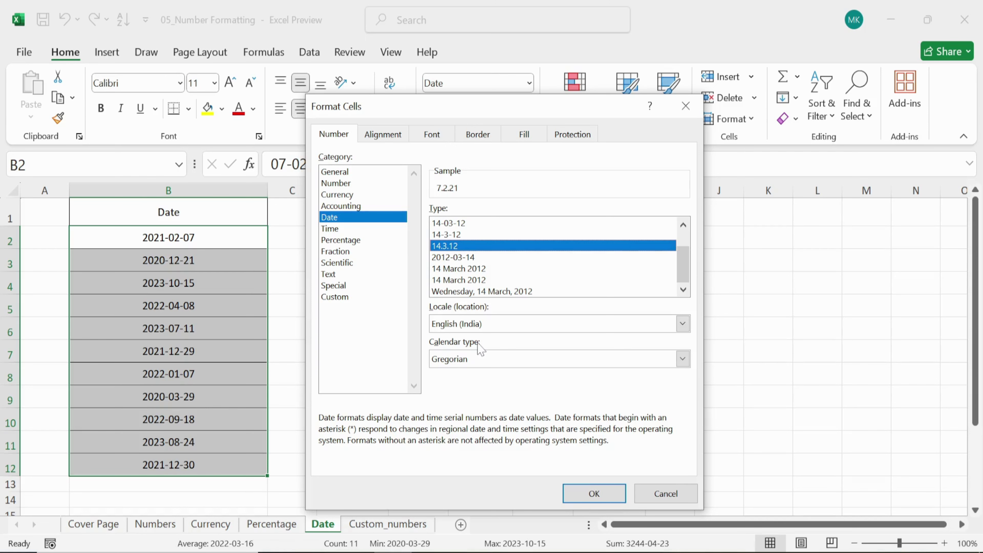
click(593, 494)
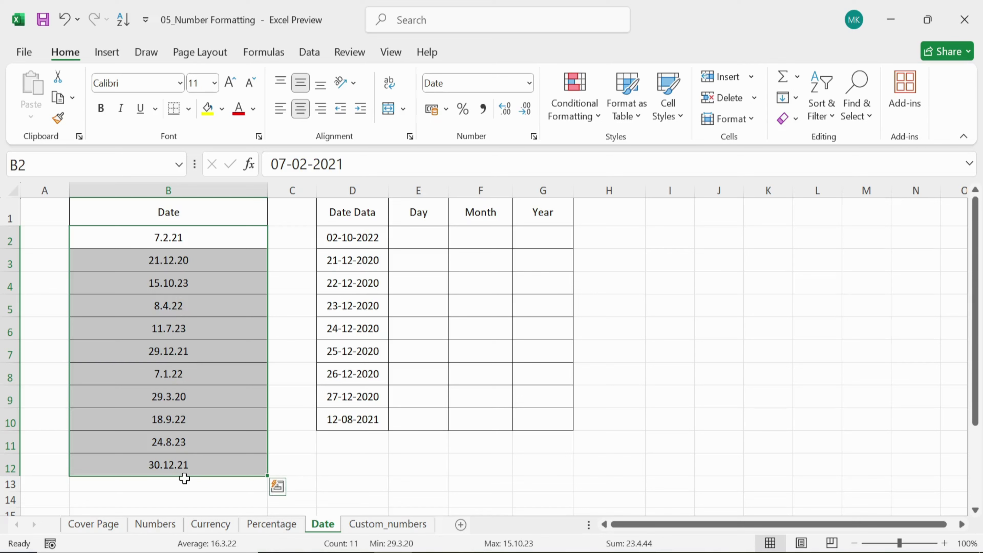
Step: Change the date type of B2:B12 to the weekday format "Wednesday, 14 March, 2012"
click(531, 87)
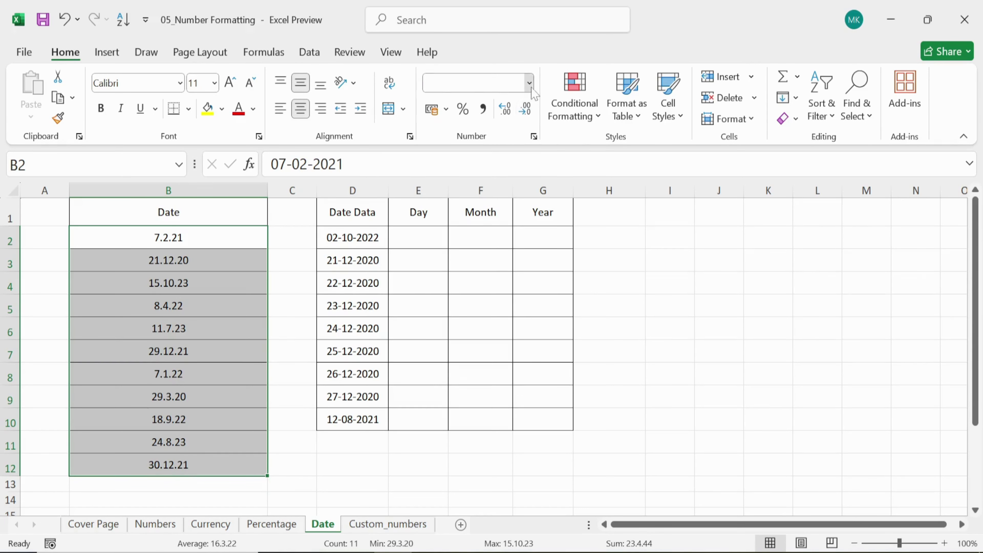
click(636, 286)
click(533, 137)
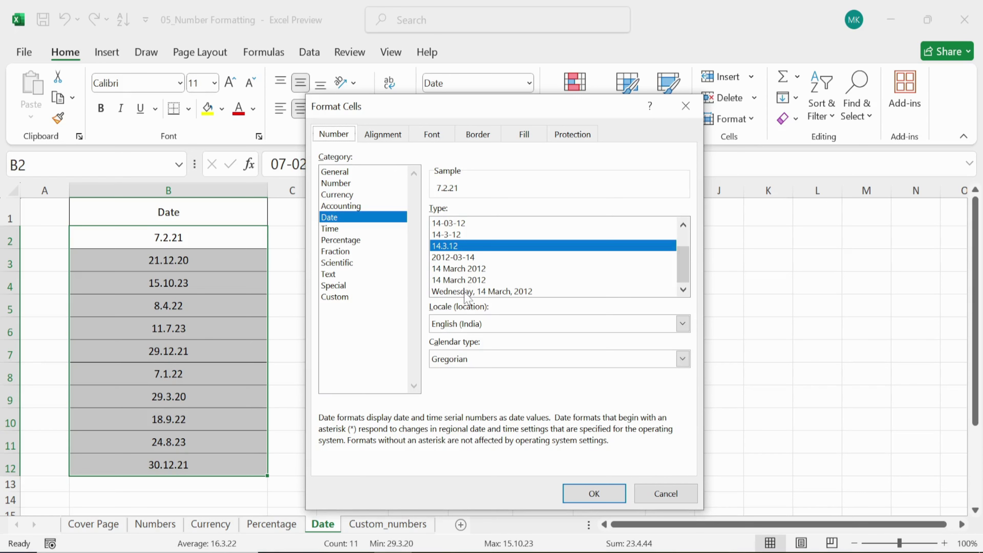
click(464, 291)
click(594, 494)
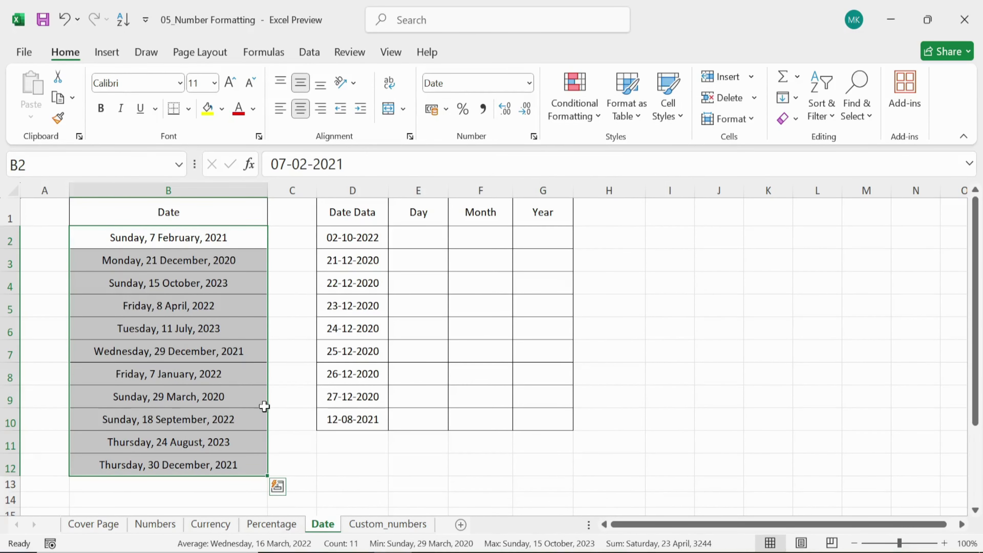
click(283, 411)
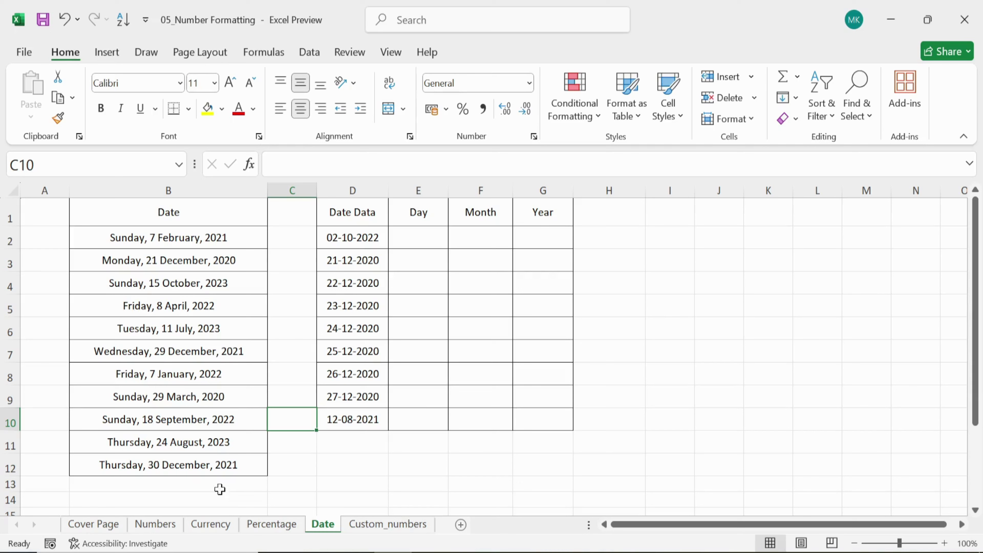
drag(351, 238, 562, 433)
click(398, 405)
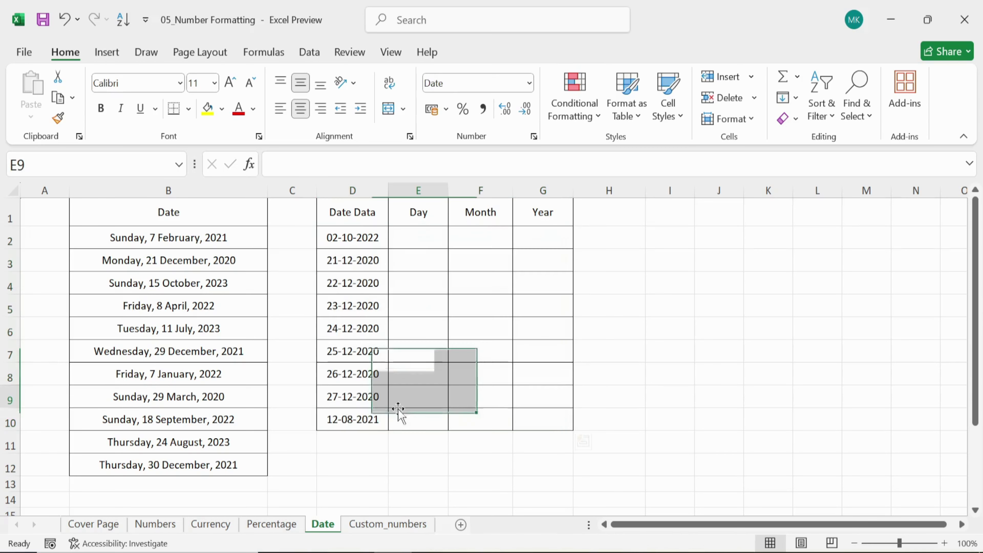
click(417, 237)
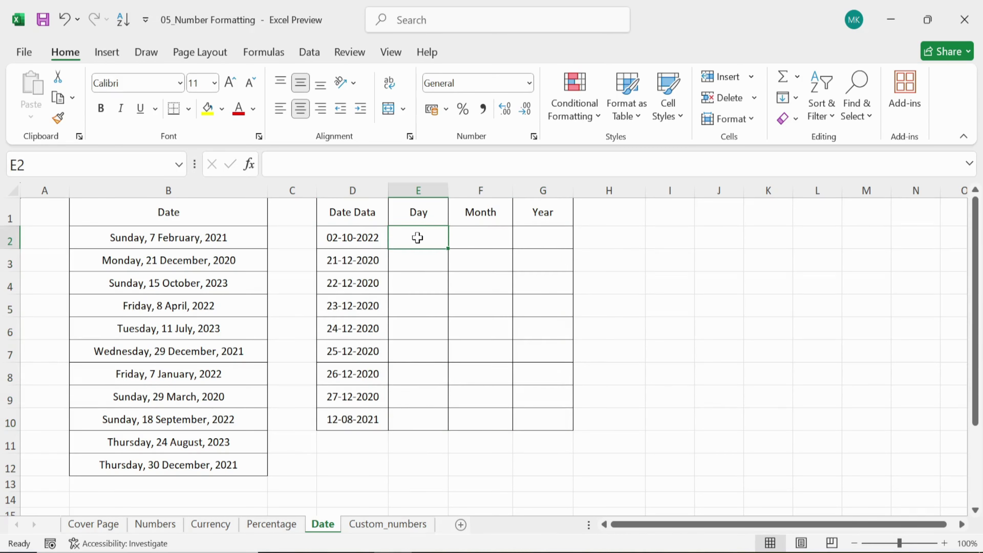
click(354, 239)
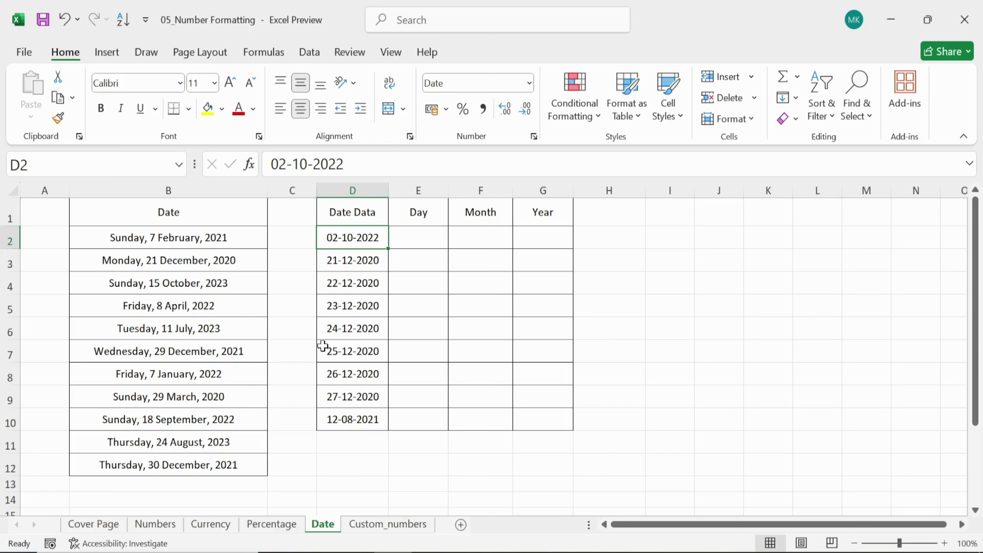
click(487, 232)
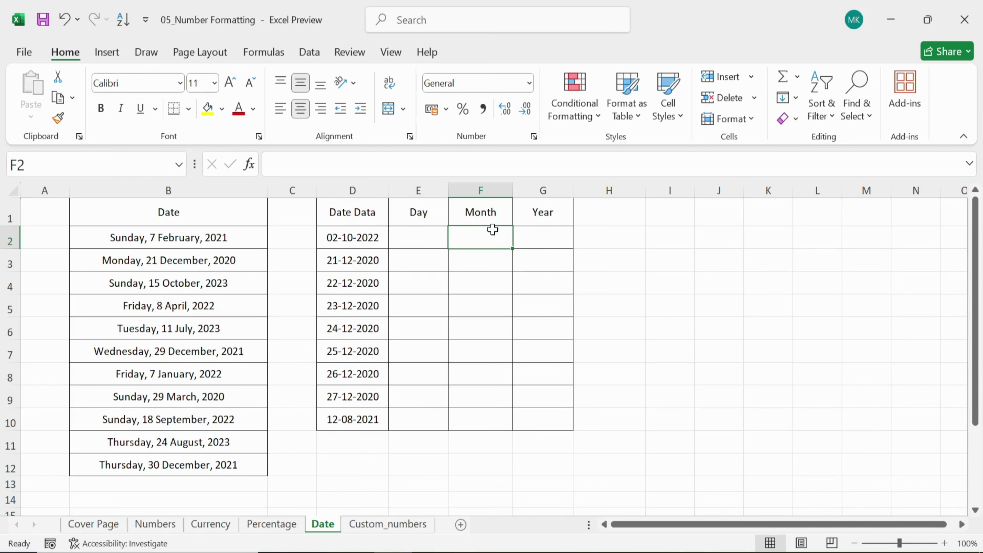
click(427, 236)
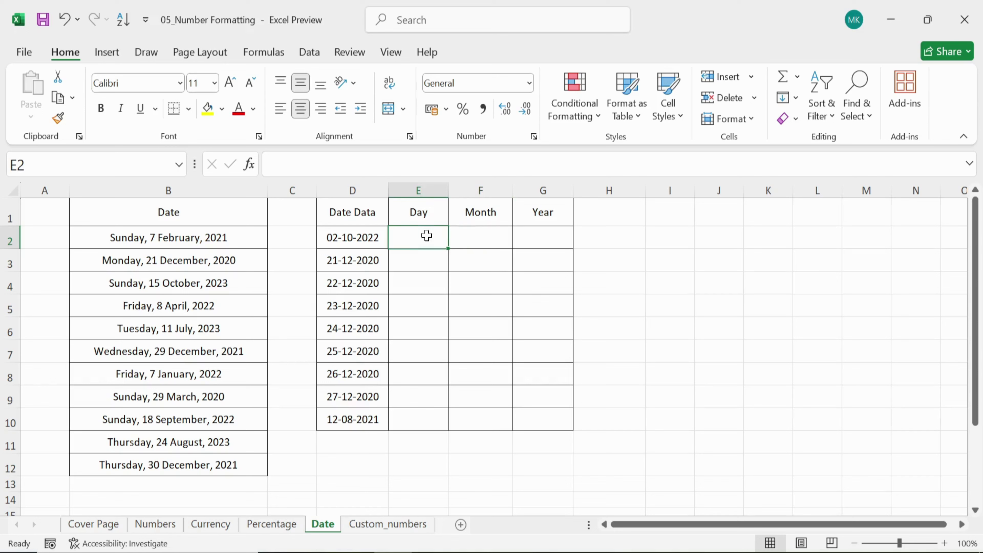
click(368, 242)
click(417, 237)
Step: Examine the available number formats and English (India) date types for the dates in D2:D8, looking for a day-only format
drag(351, 238, 351, 325)
drag(352, 380, 352, 377)
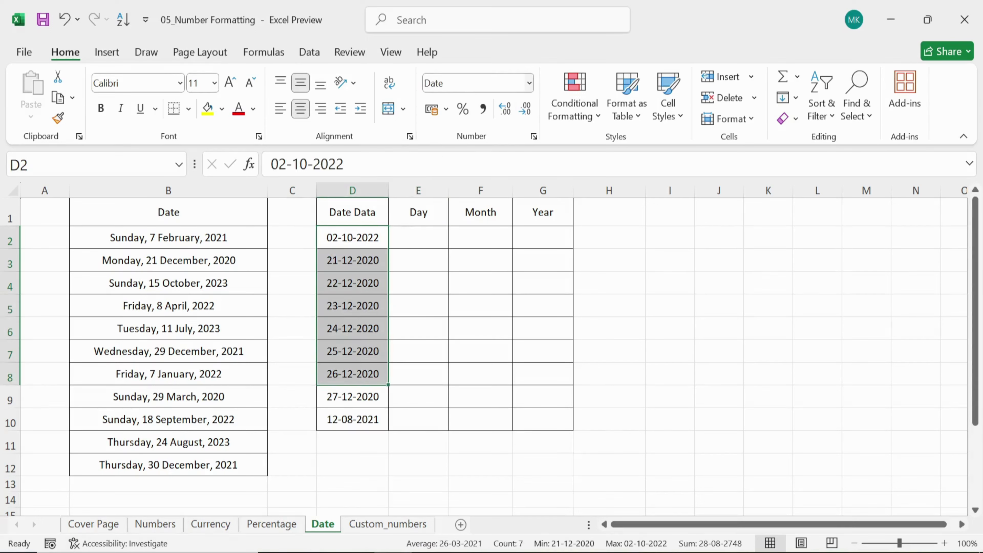
click(529, 83)
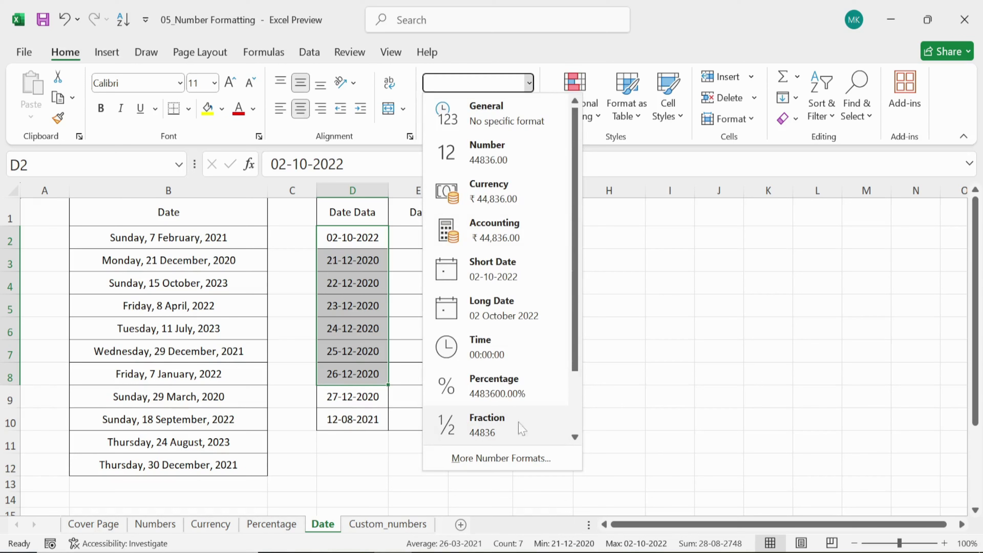
click(603, 360)
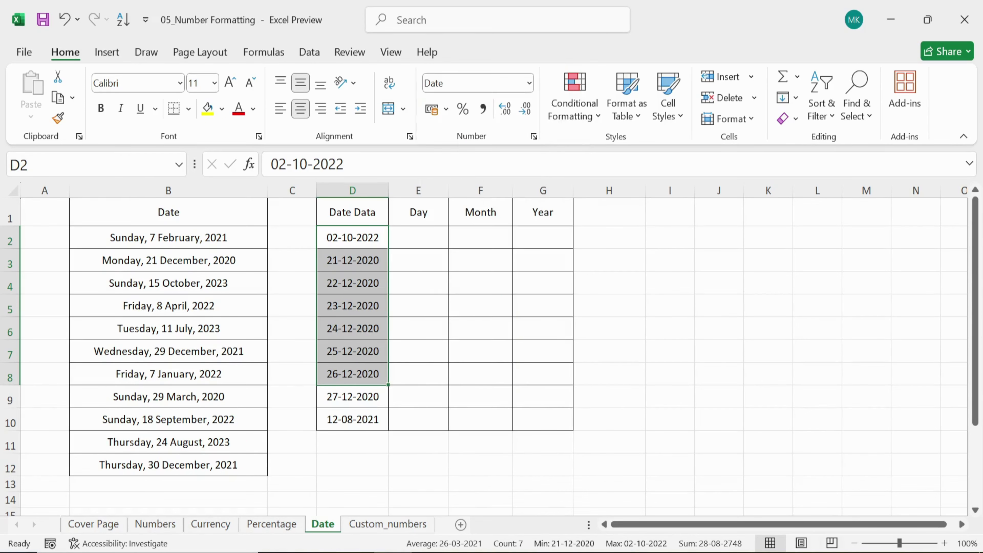
click(533, 137)
scroll(450, 264, down, 1)
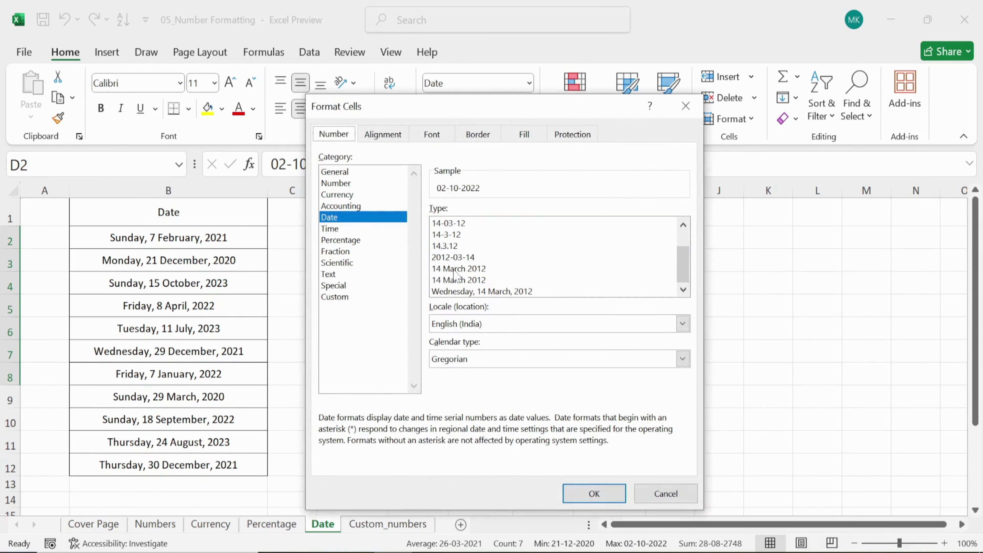
scroll(465, 284, up, 1)
scroll(465, 257, down, 1)
drag(503, 113, 678, 111)
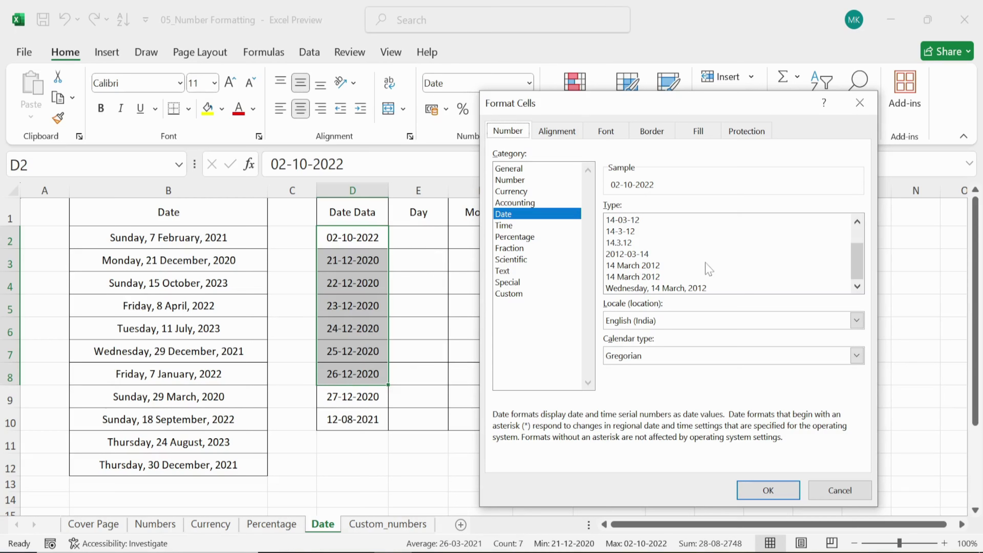
scroll(658, 264, up, 1)
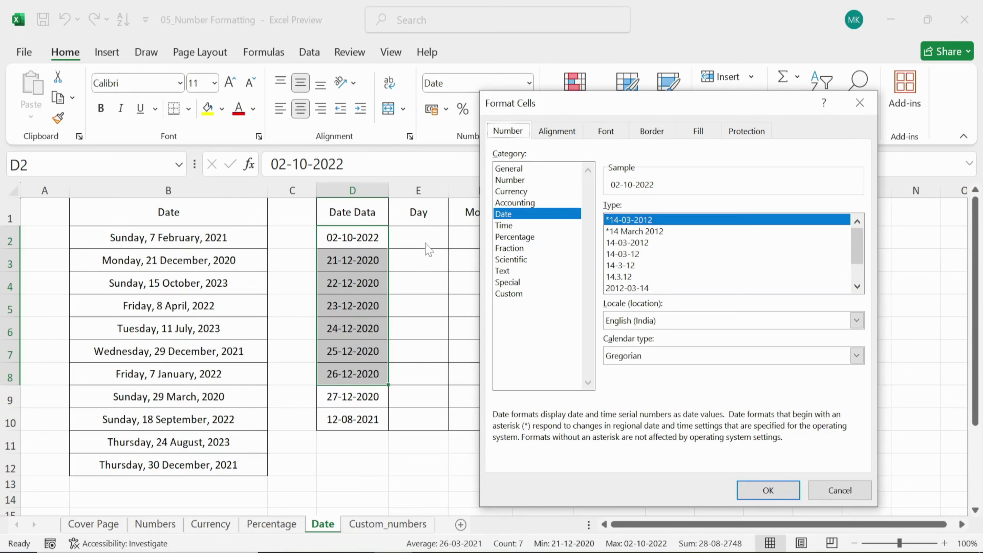
scroll(697, 268, down, 1)
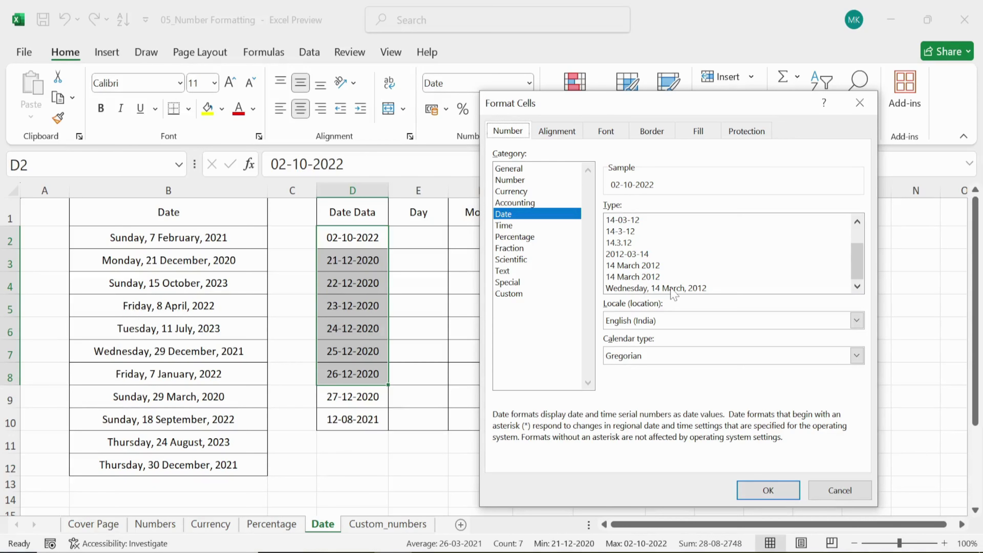
click(767, 498)
Step: Enter =D2 in the Day cell E2 and fill the formula down to E10
click(412, 246)
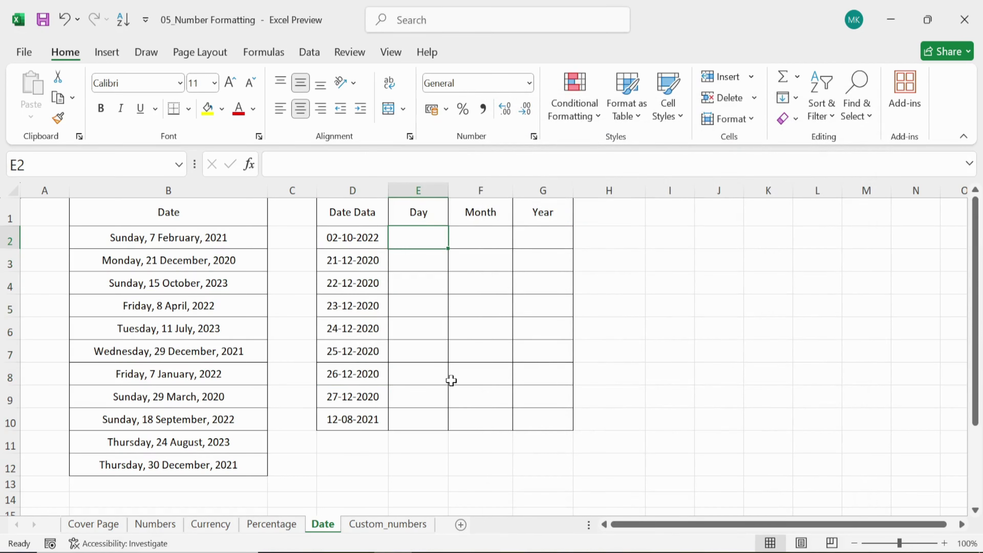
text(=)
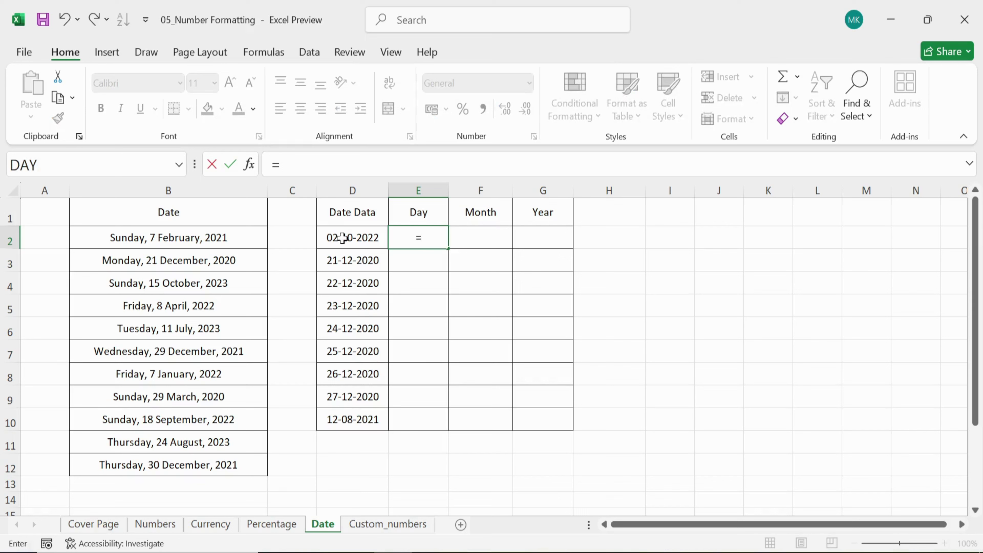
click(343, 238)
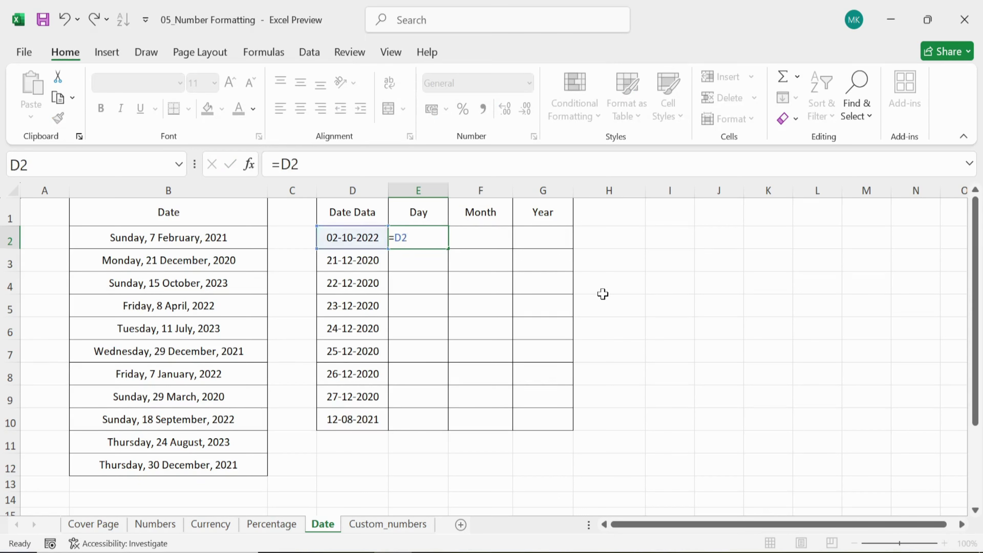
key(Return)
key(Up)
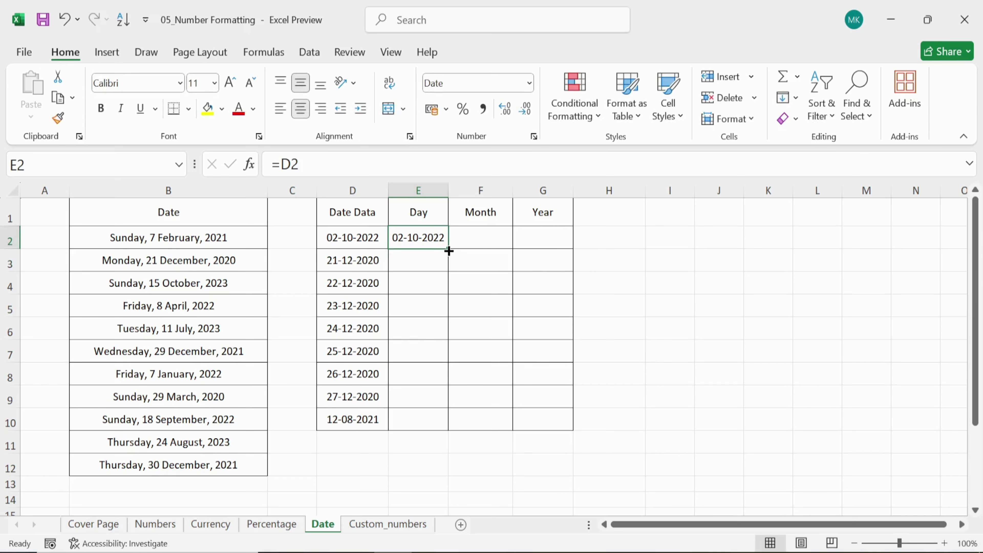
double_click(448, 250)
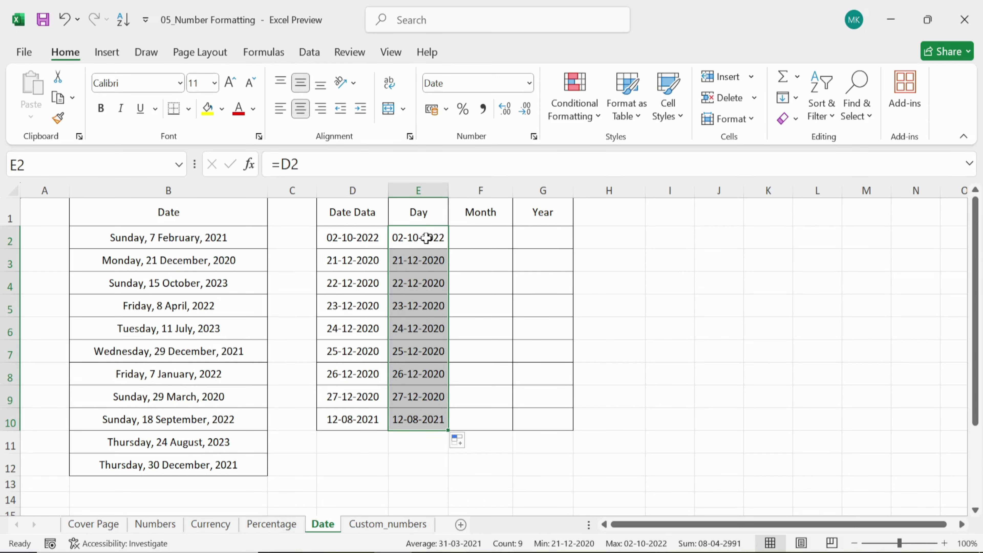
Step: Apply the custom number format dddd to the Day column cells E2:E10
drag(426, 237, 421, 420)
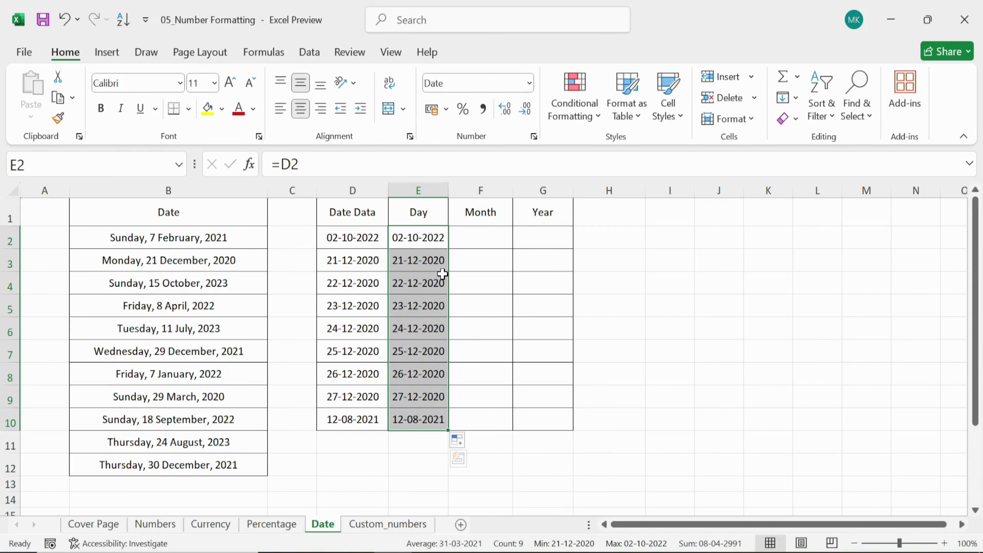
click(534, 137)
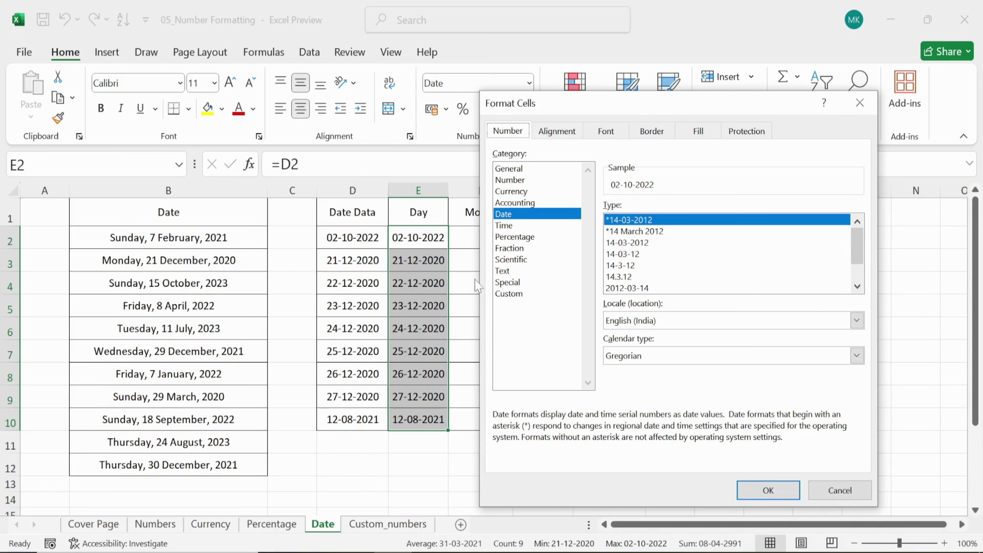
click(508, 294)
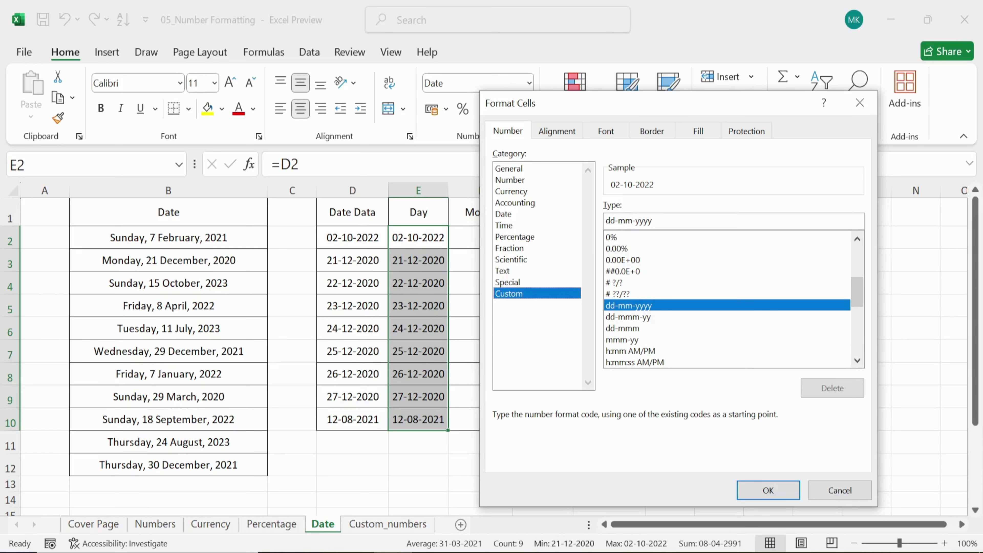
drag(653, 221, 604, 220)
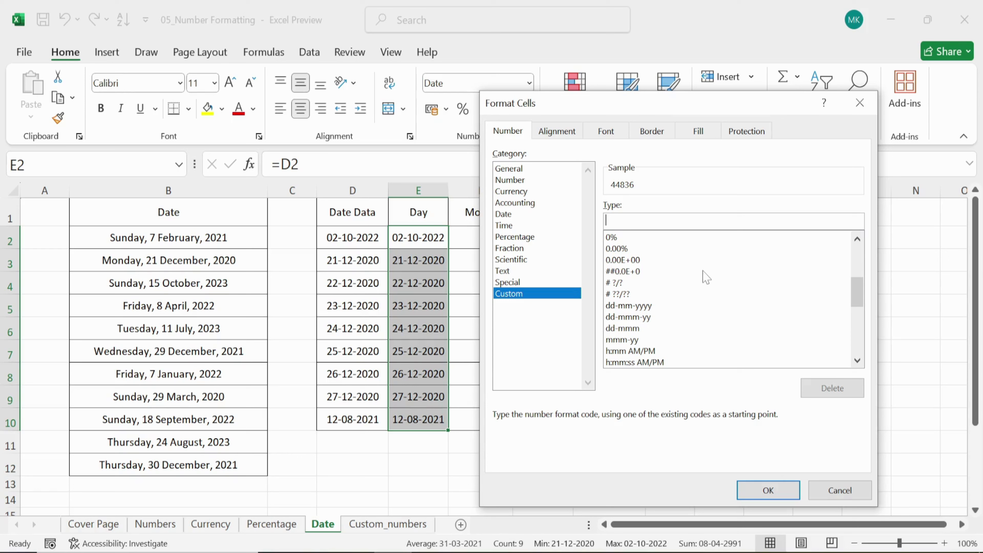
text(dd)
text(d)
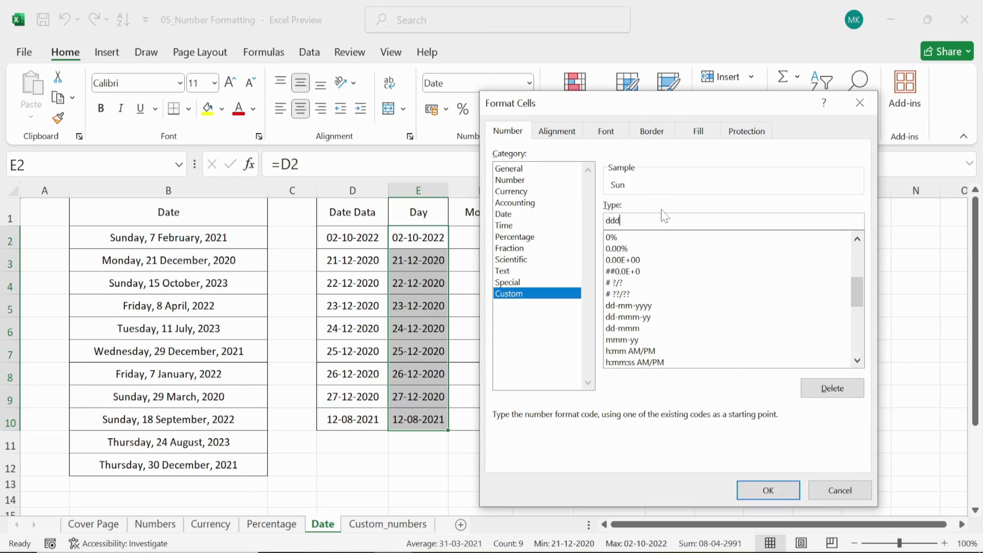
text(d)
click(757, 492)
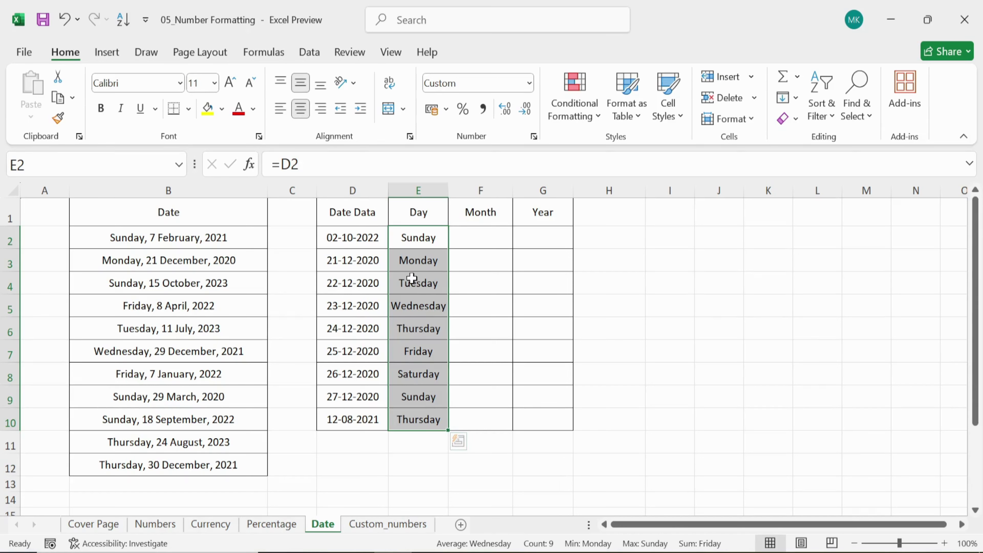
click(488, 244)
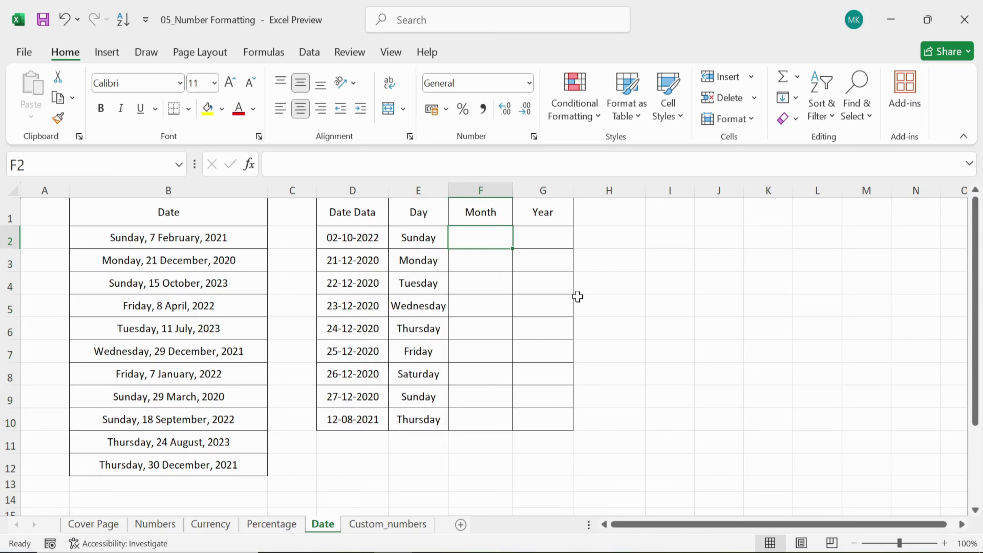
Step: Enter =D2 in the Month cell F2 and fill the formula down to F10
text(=)
click(355, 234)
key(Return)
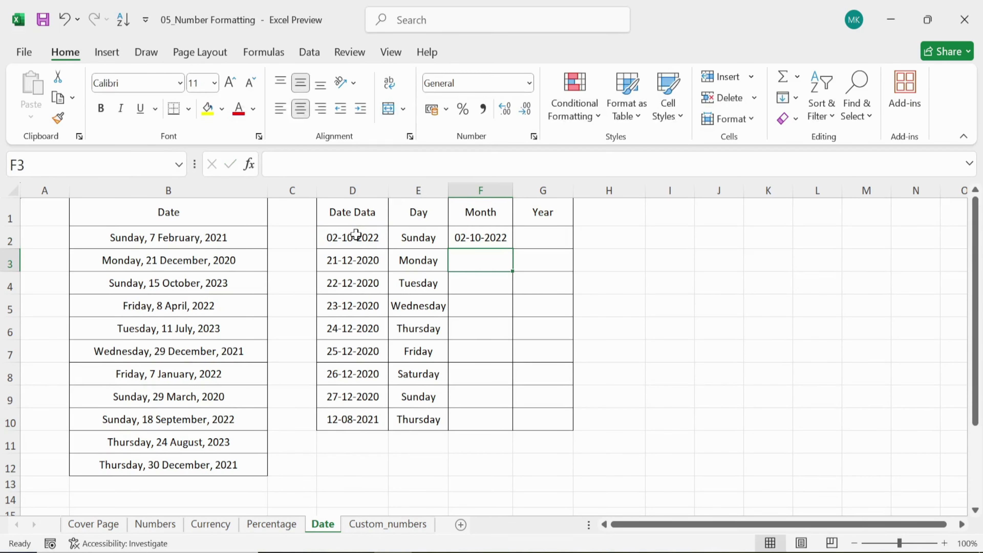
click(480, 237)
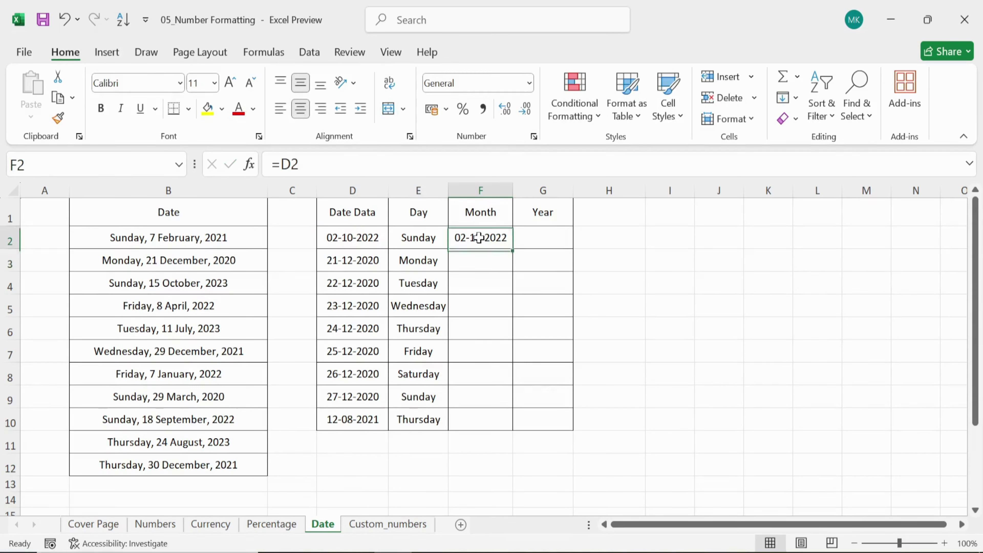
double_click(514, 248)
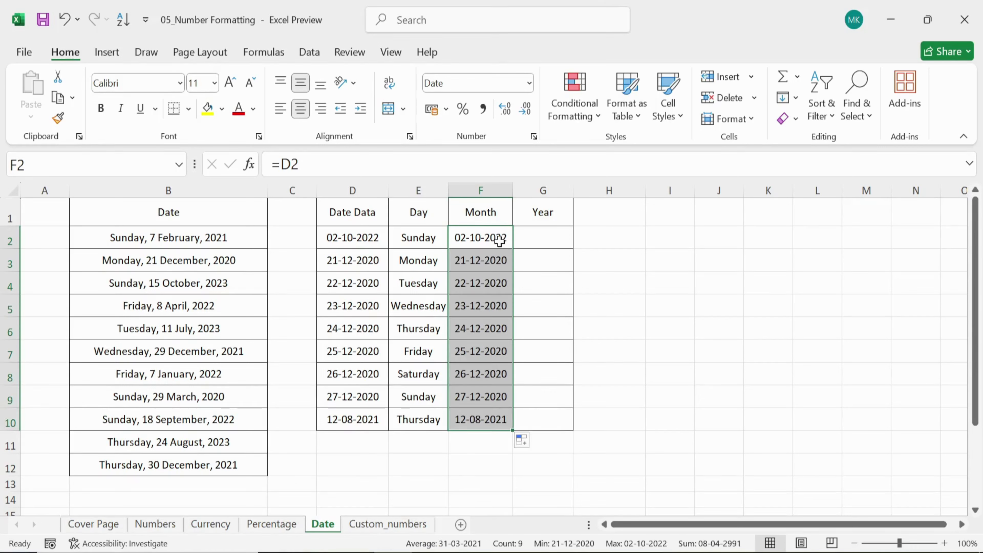
Step: Apply the custom number format mmmm to the Month column cells F2:F10
click(499, 241)
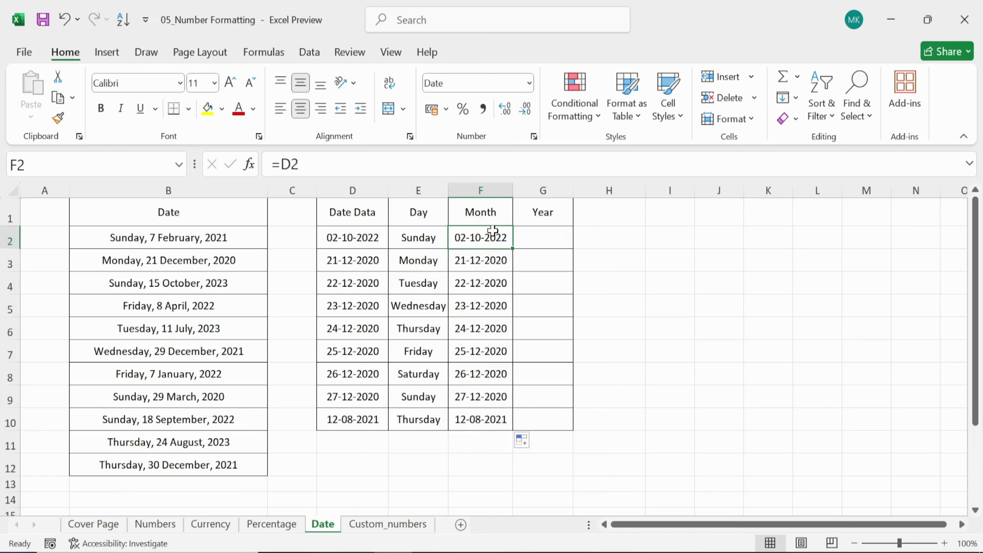
key(ctrl+shift+Down)
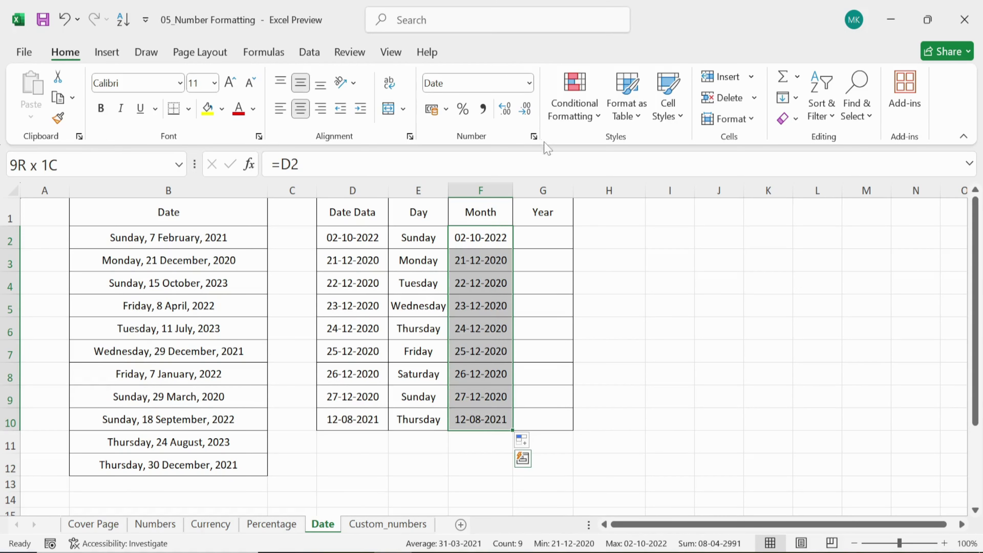
click(534, 137)
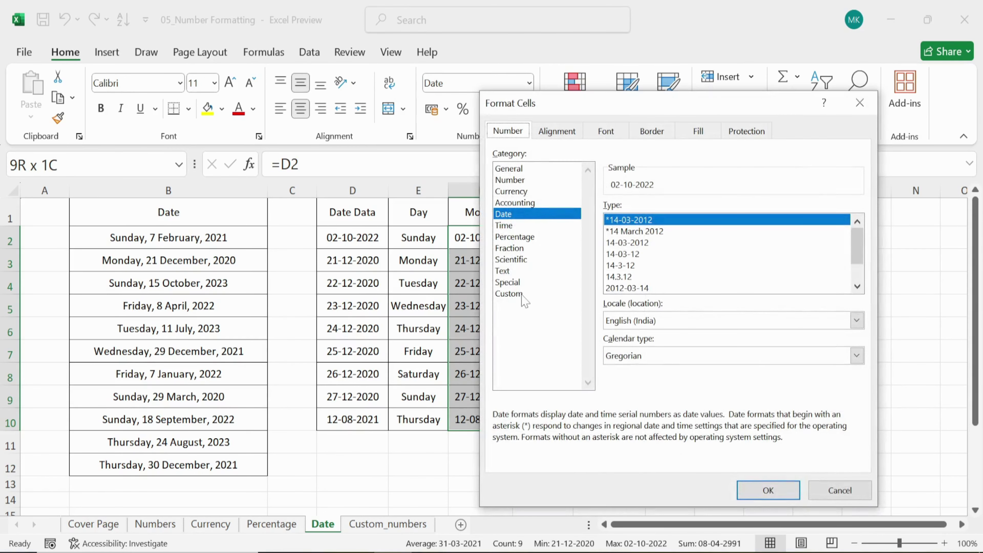
click(521, 295)
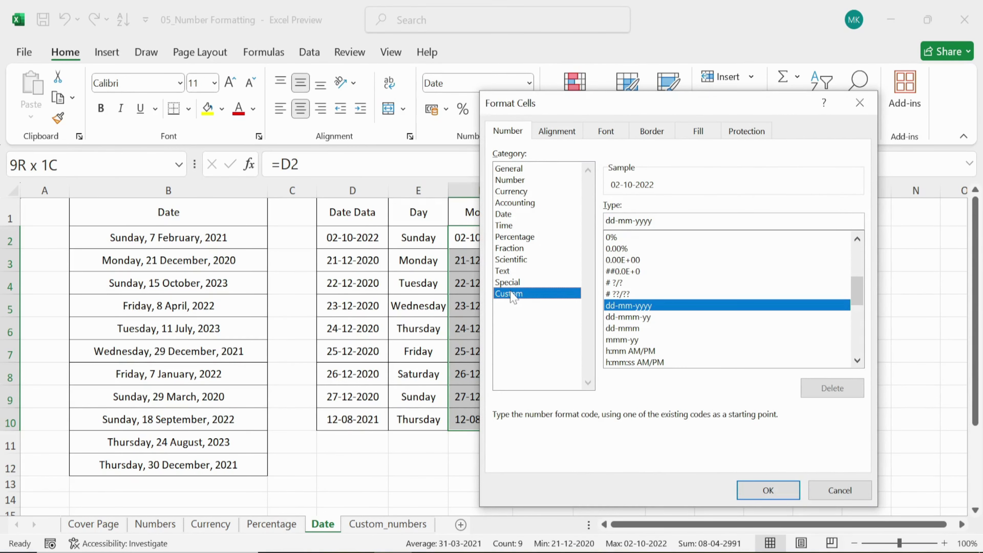
double_click(632, 221)
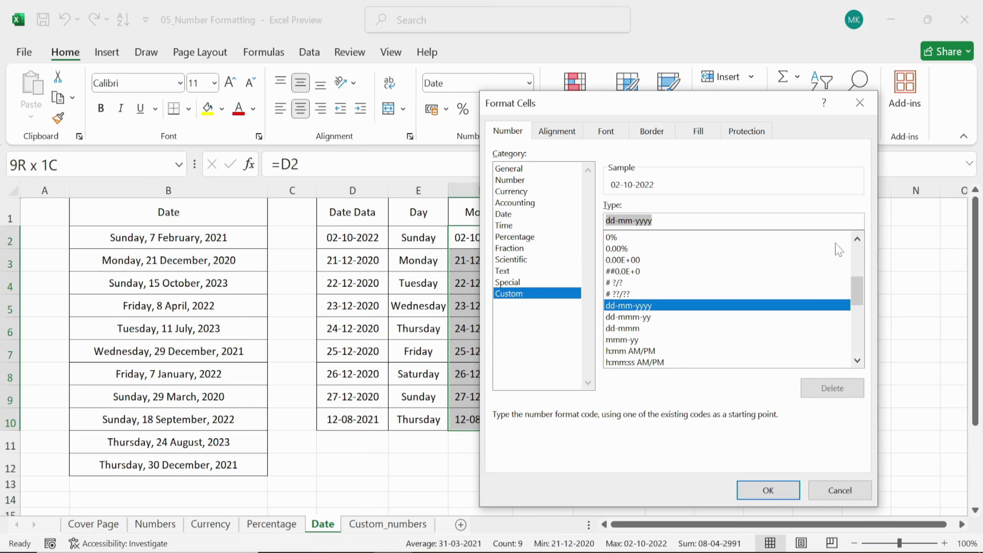
key(BackSpace)
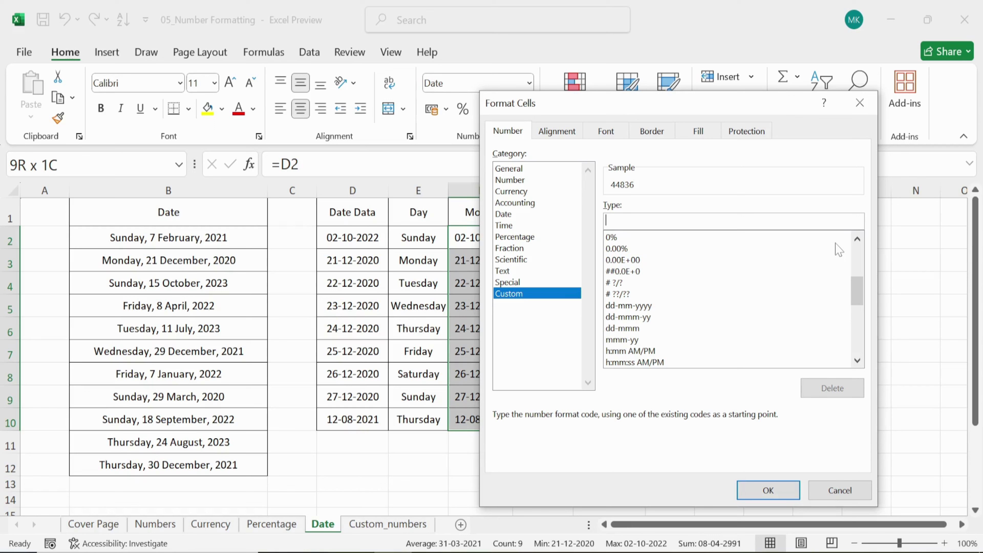
text(mmm)
text(m)
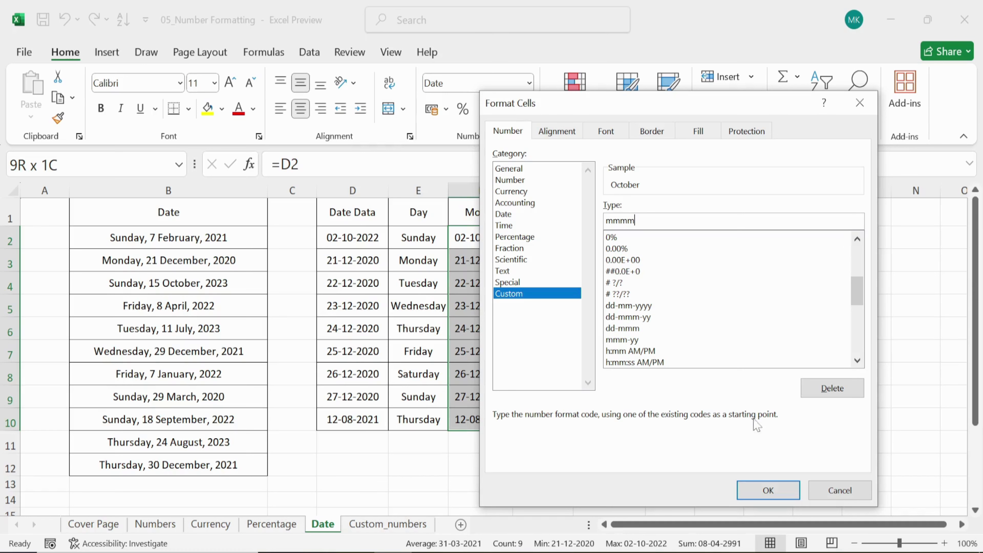
click(767, 491)
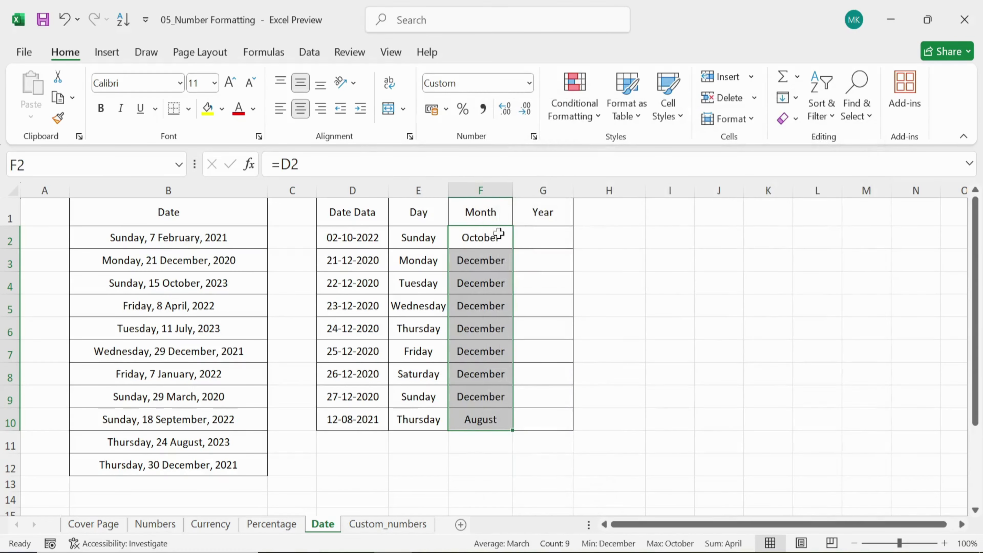
click(482, 239)
drag(483, 250, 496, 421)
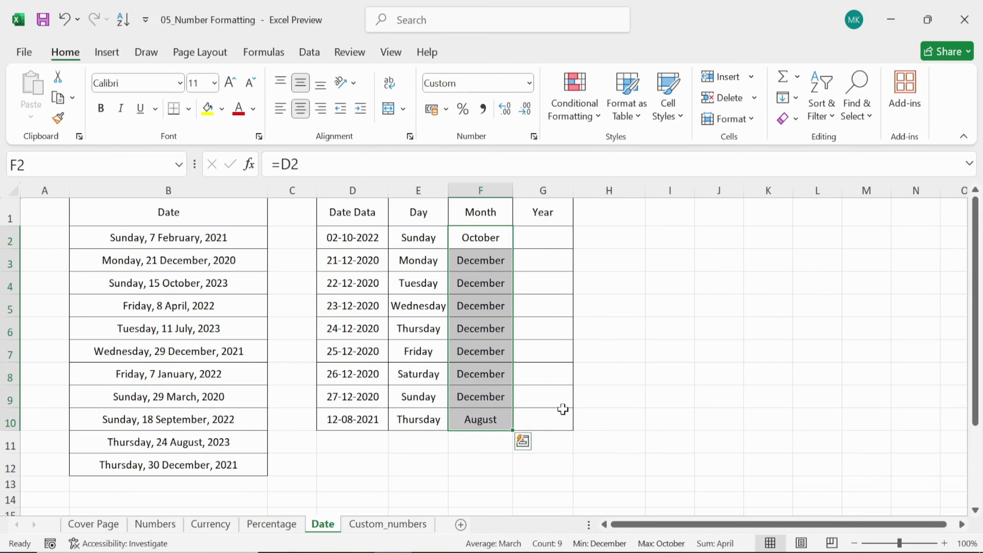
Step: Enter =D2 in the Year cell G2 and fill the formula down to G10
click(534, 243)
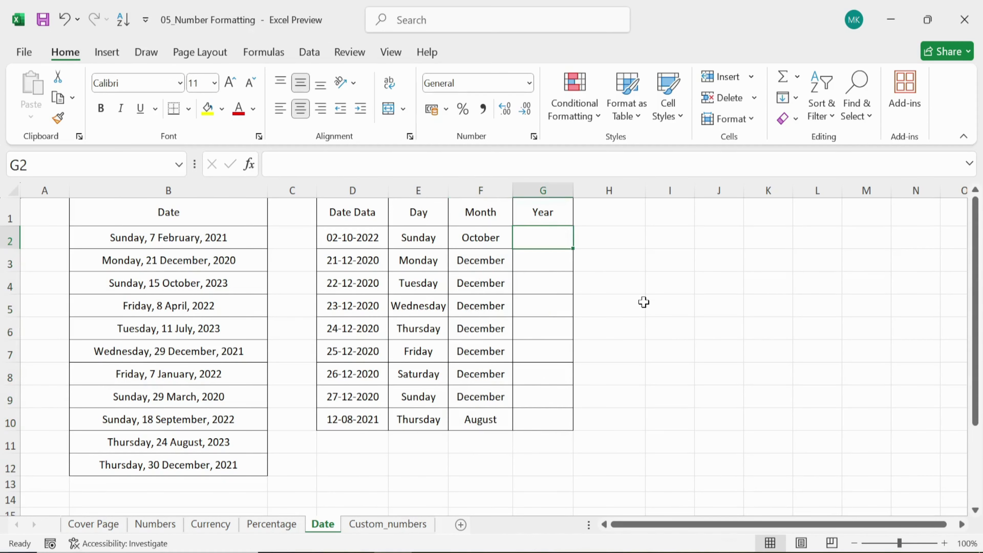
text(=)
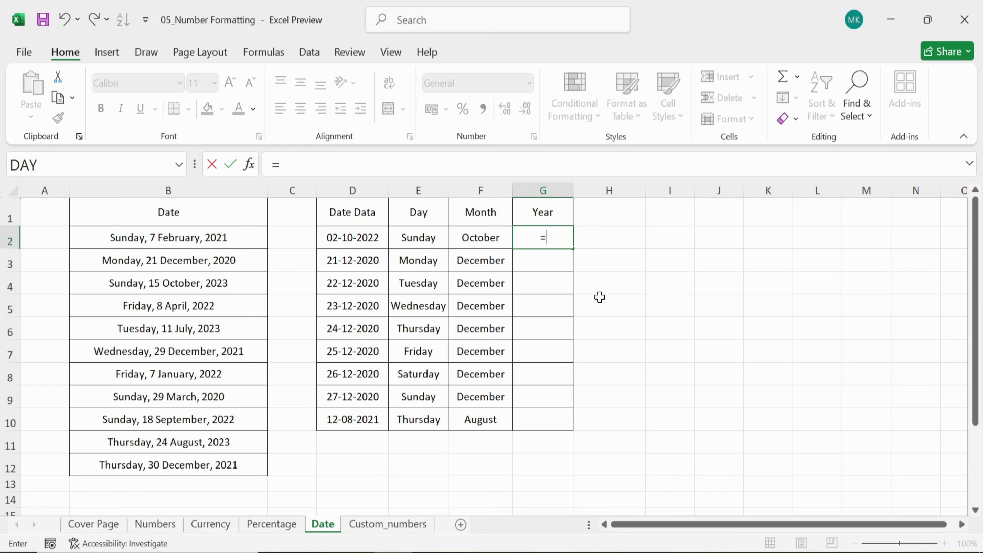
click(351, 240)
key(Return)
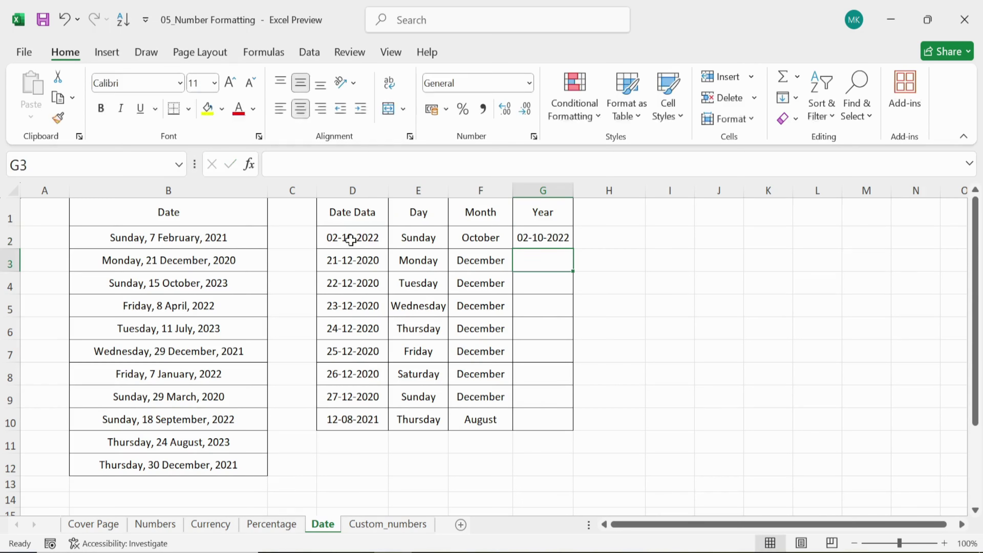
click(534, 241)
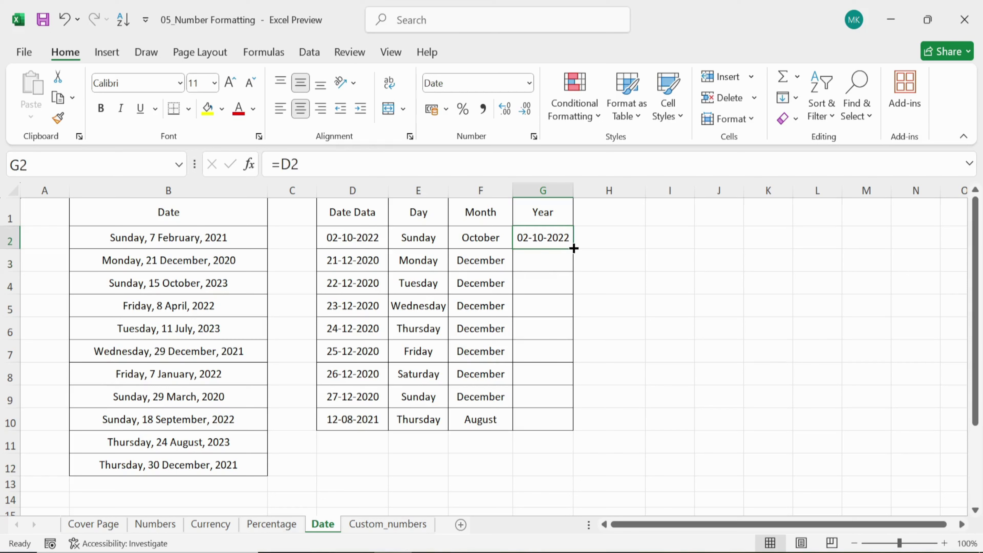
double_click(572, 248)
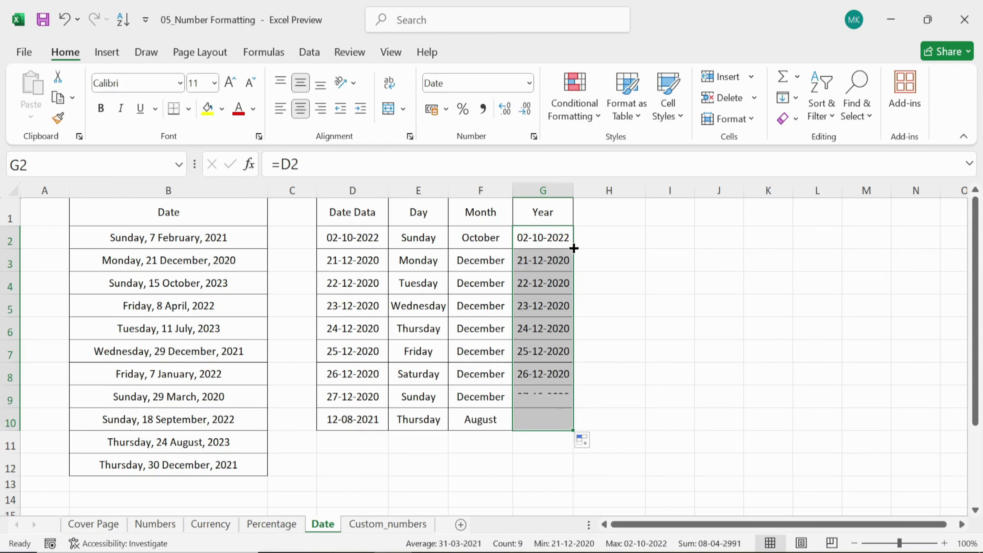
Step: Apply the custom number format yyyy to the Year column cells G2:G10
click(534, 136)
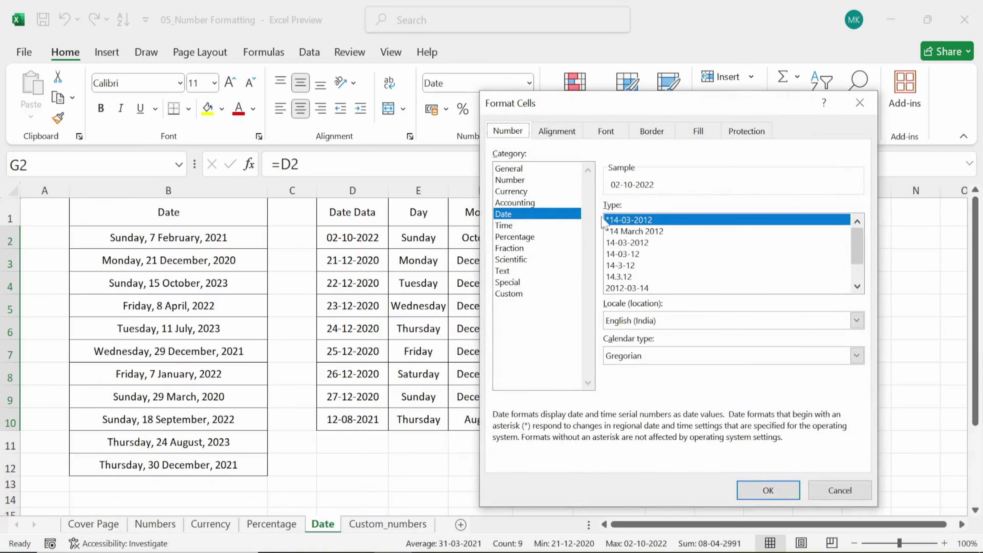
click(515, 295)
drag(660, 222, 573, 220)
text(yyyy)
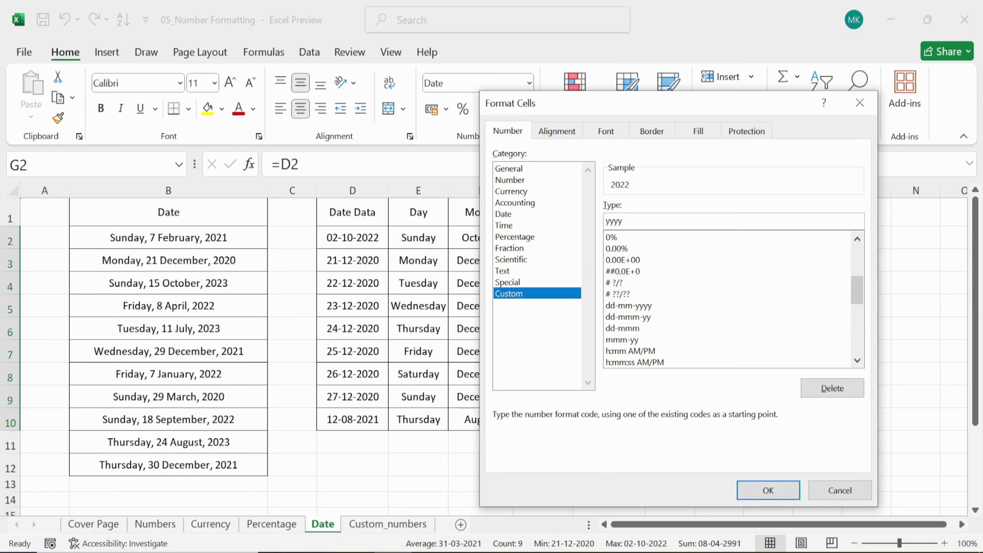
drag(699, 111, 809, 98)
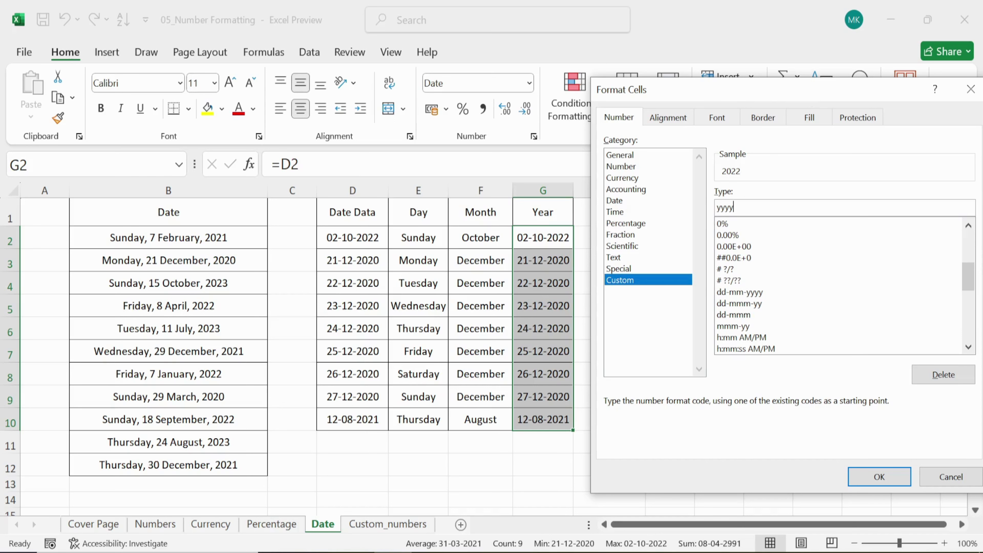
click(879, 477)
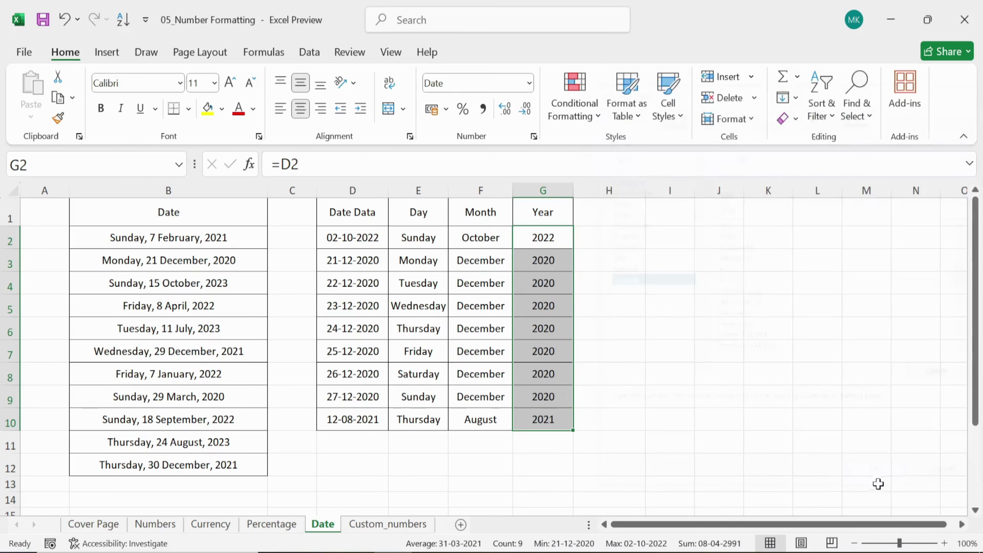
click(530, 331)
click(485, 280)
click(423, 236)
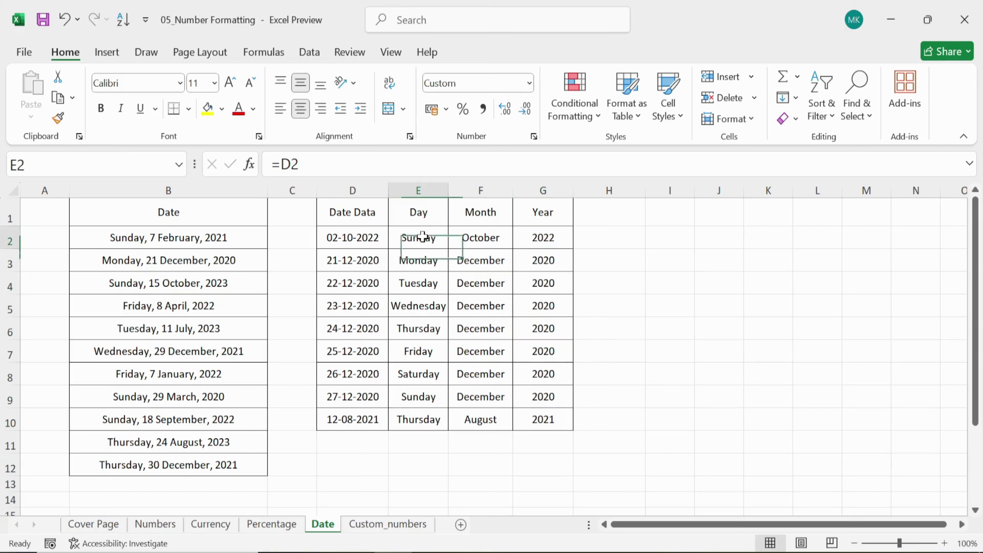
click(544, 238)
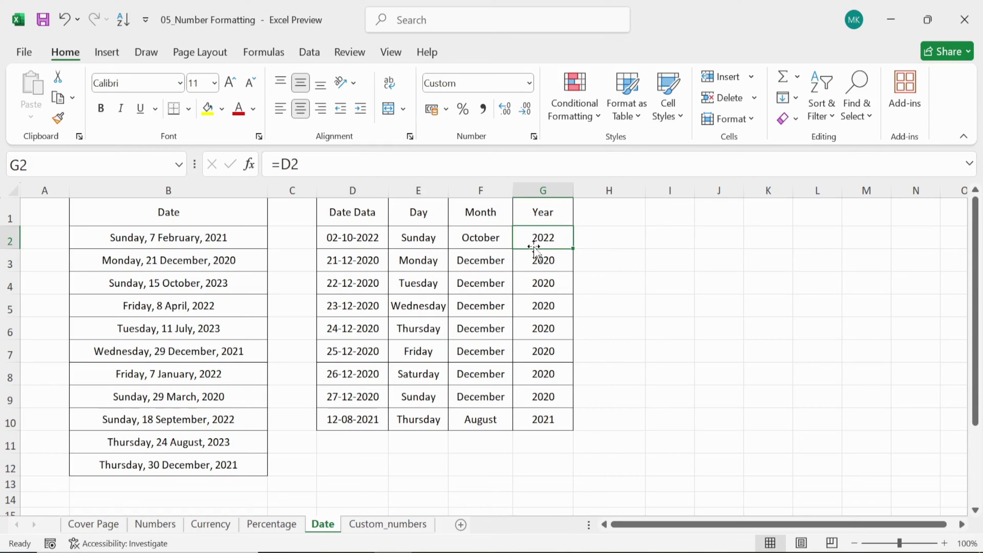
Step: Change the date in D3 to 21-01-2020 and check the linked Day, Month and Year cells in that row
click(343, 242)
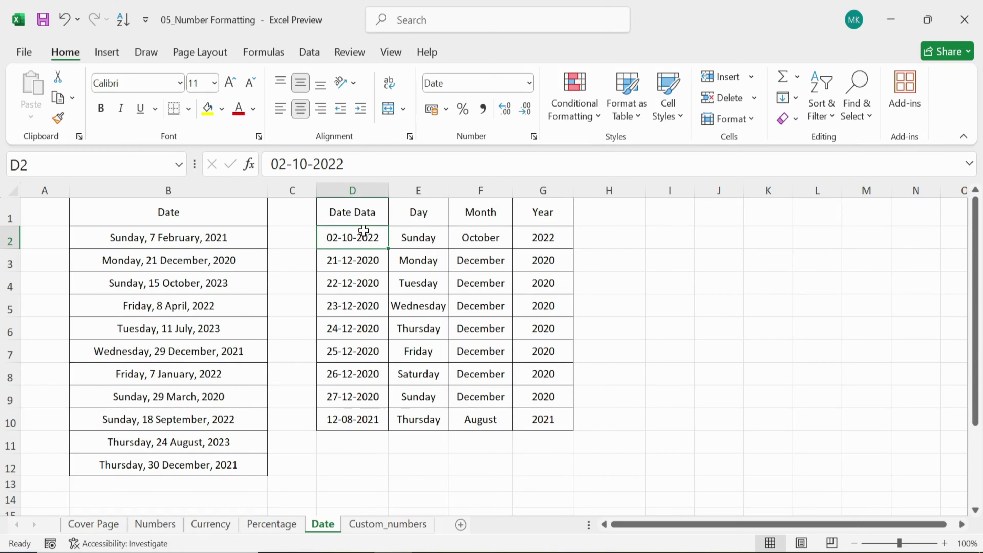
click(346, 264)
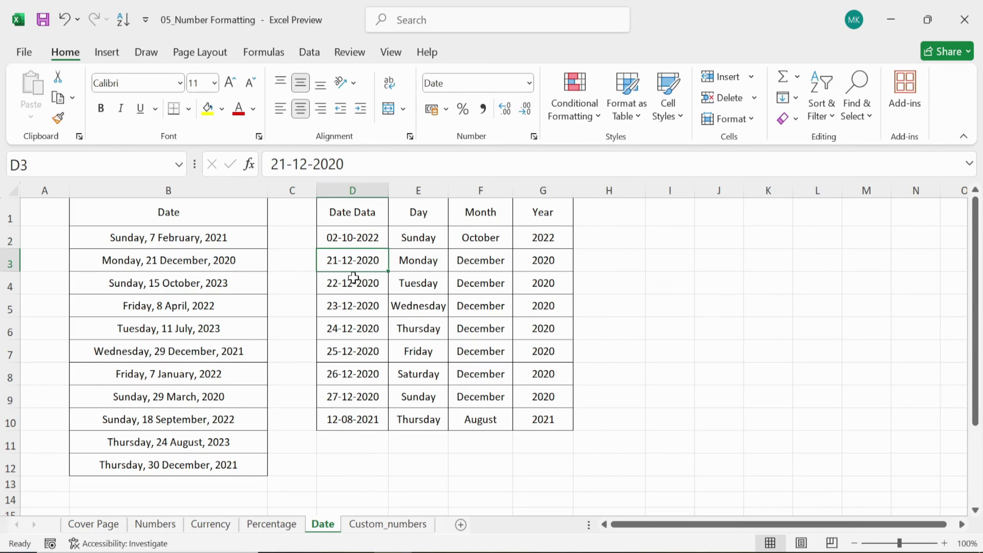
double_click(353, 260)
drag(342, 260, 353, 260)
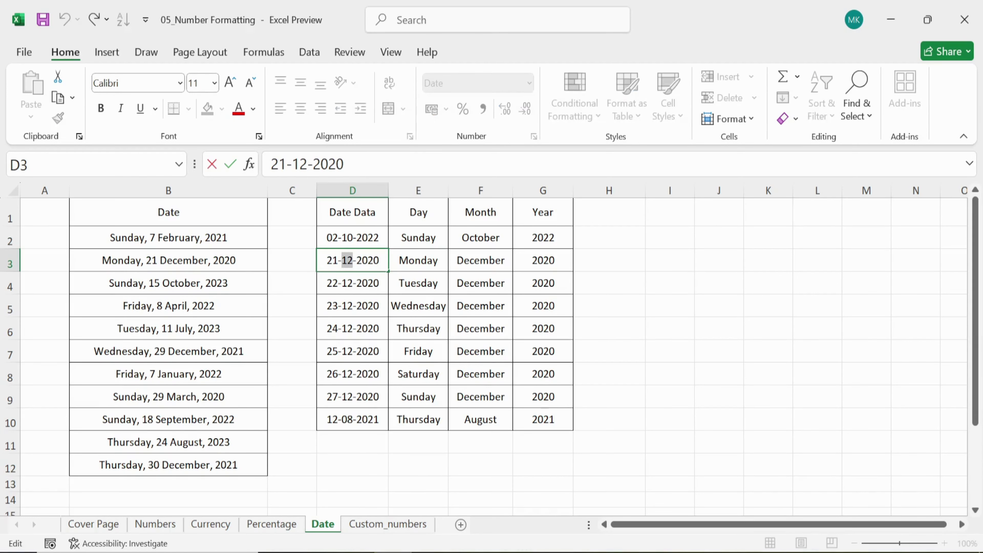
text(01)
key(Return)
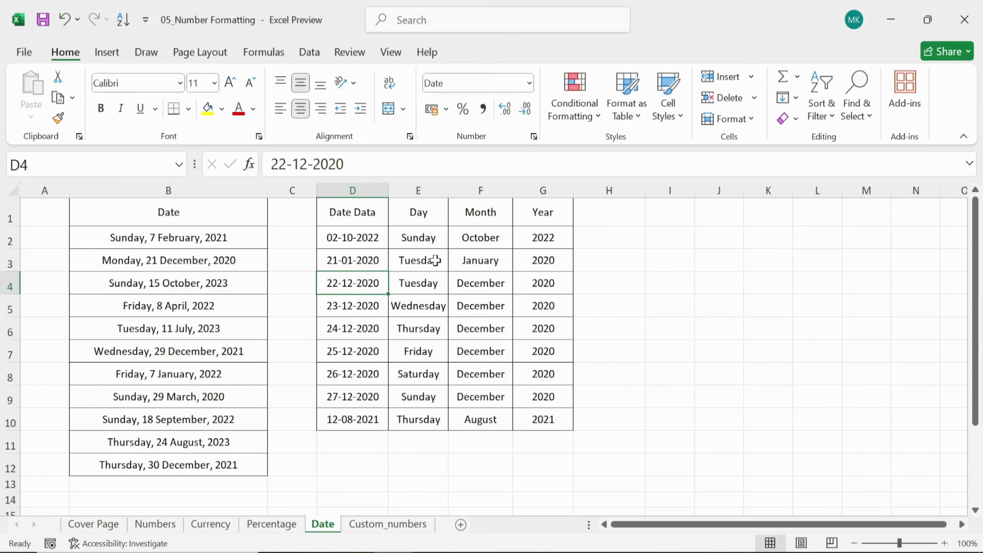
drag(436, 260, 529, 260)
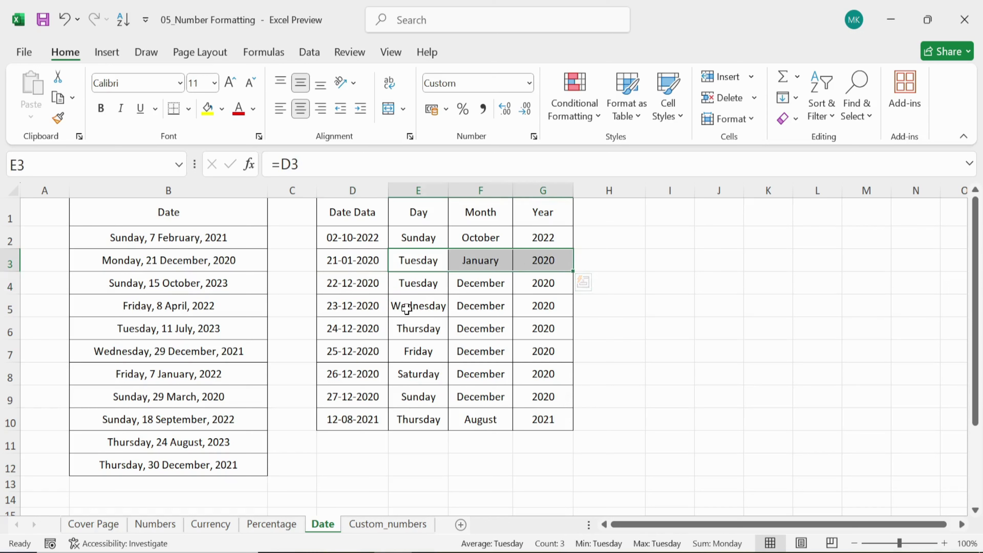
click(430, 283)
click(429, 266)
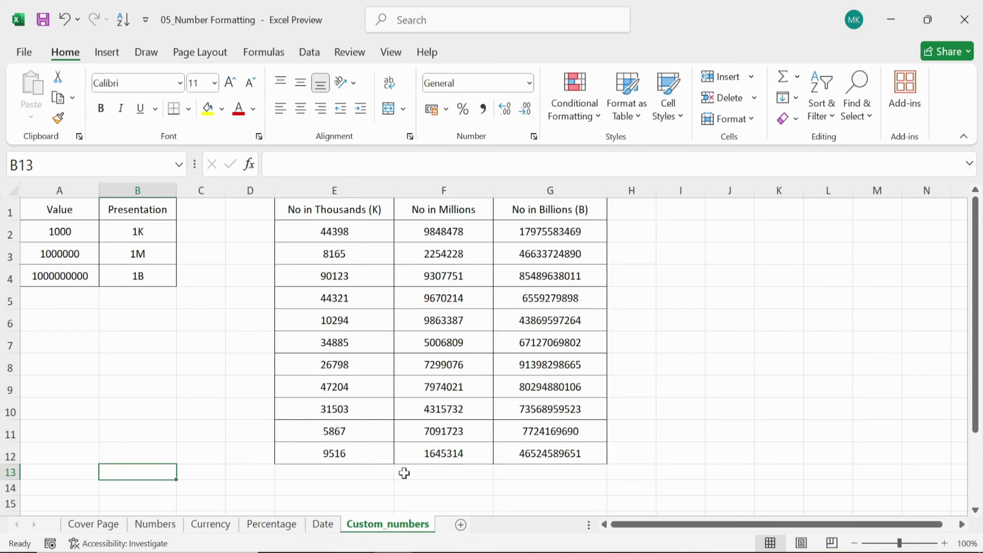
Step: On the Custom_numbers sheet, compare the K, M and B presentation examples with the thousands values and select E2:E12
drag(340, 233, 345, 455)
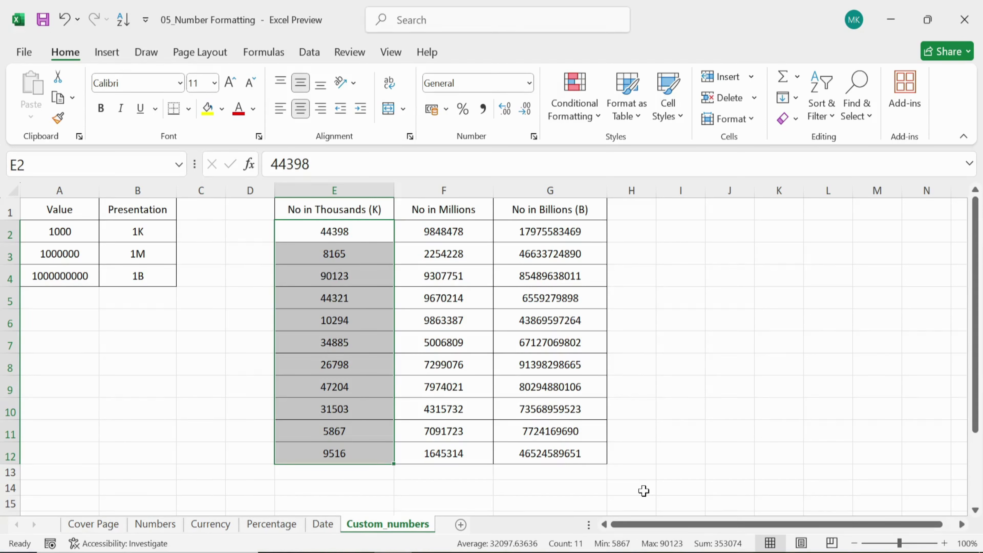
click(152, 254)
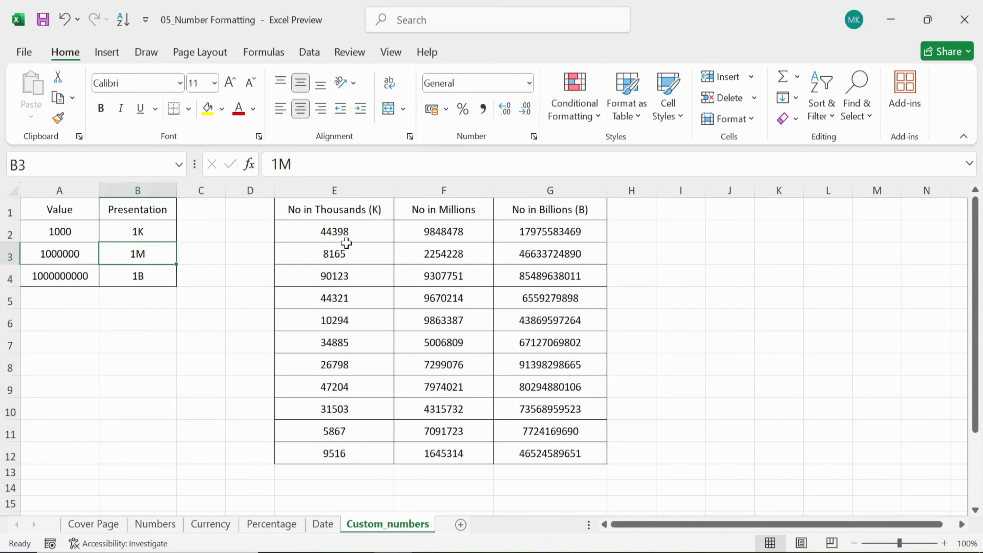
drag(346, 240, 347, 455)
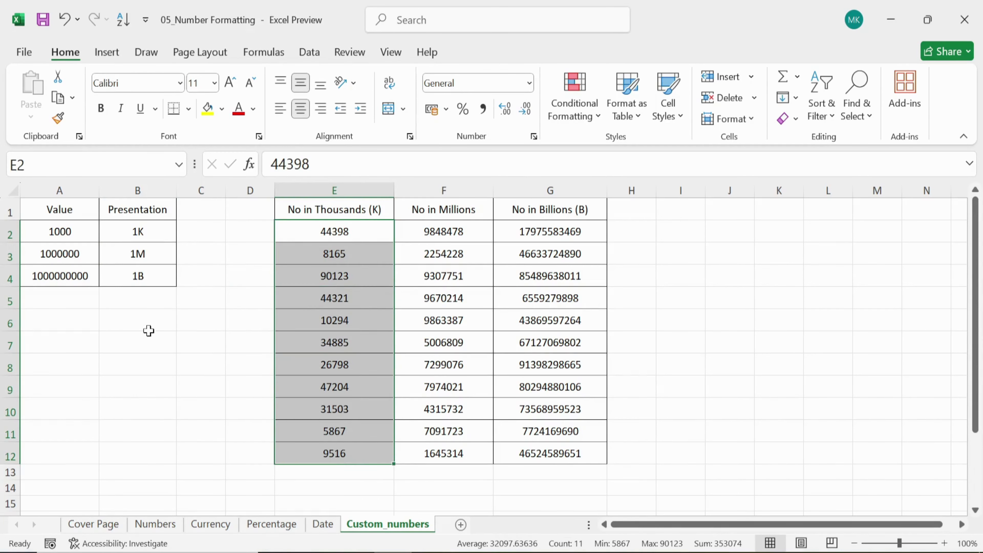
click(136, 255)
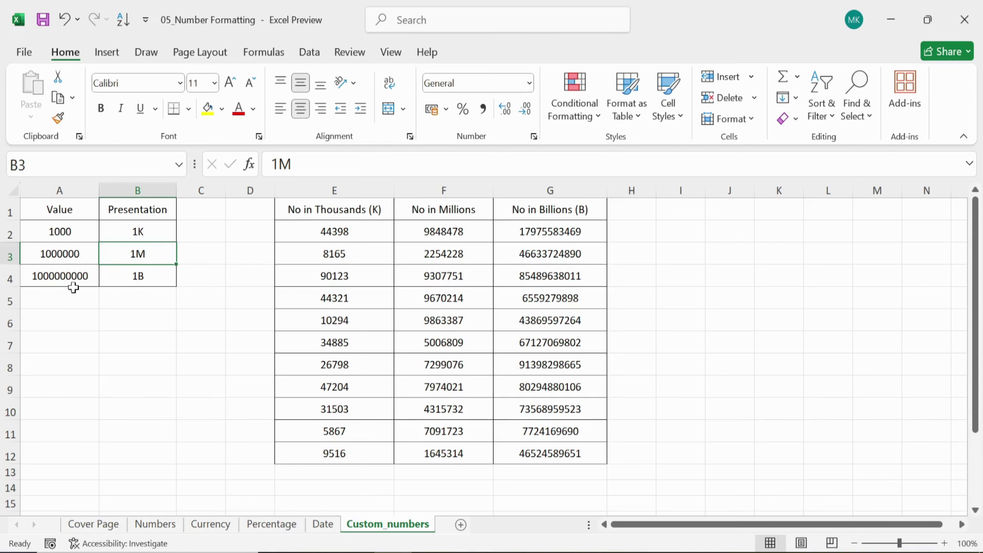
click(139, 281)
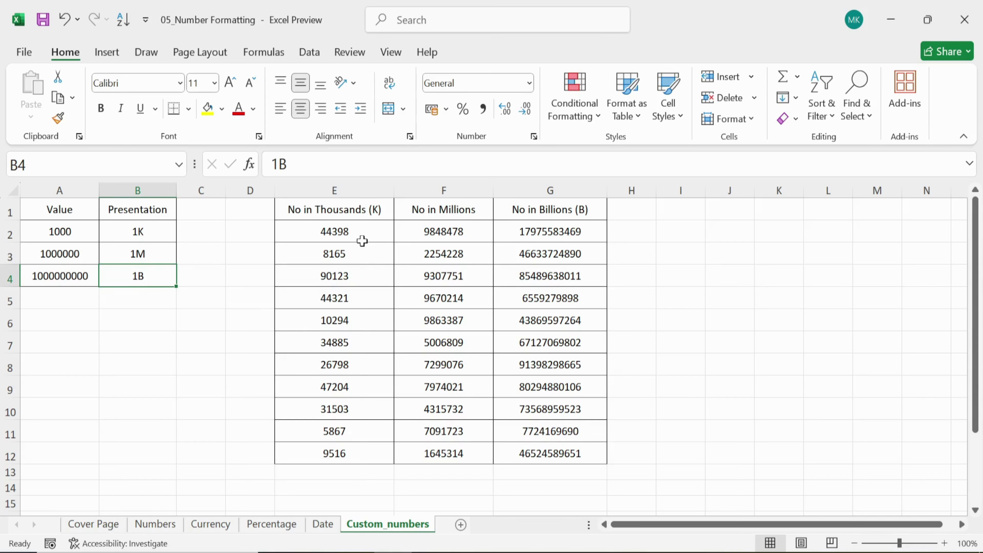
drag(363, 232, 367, 457)
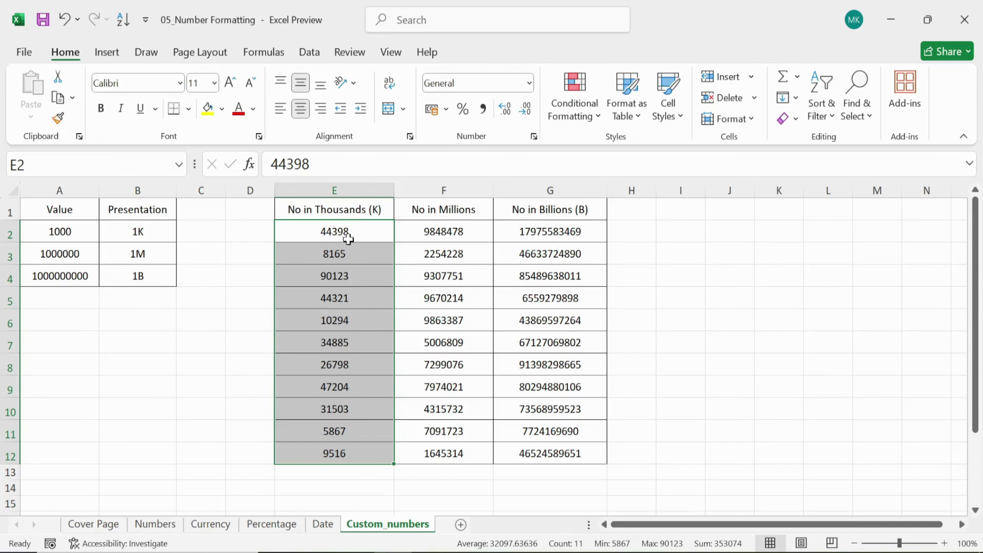
Step: Apply the custom number format 0,"K" to the No in Thousands values in E2:E12
click(535, 139)
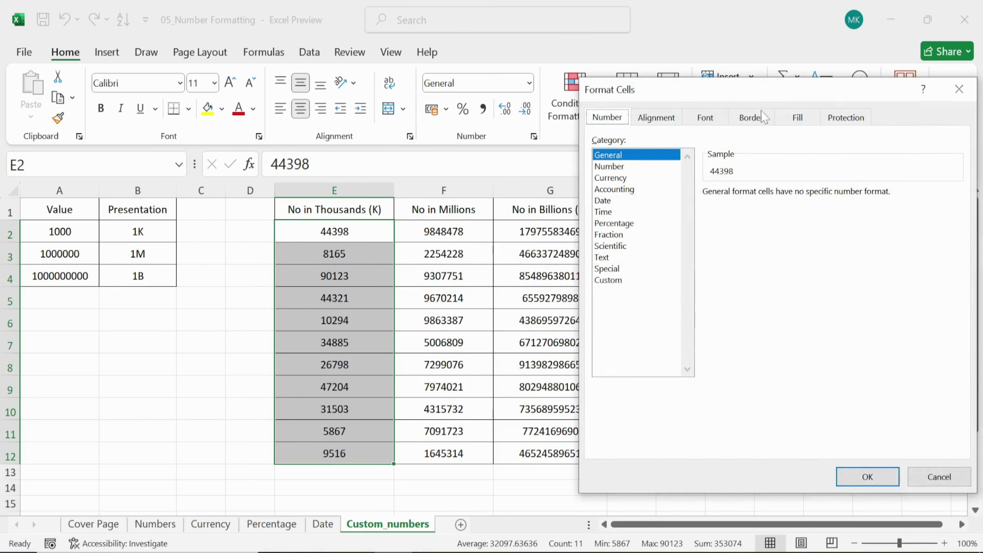
drag(758, 89, 611, 89)
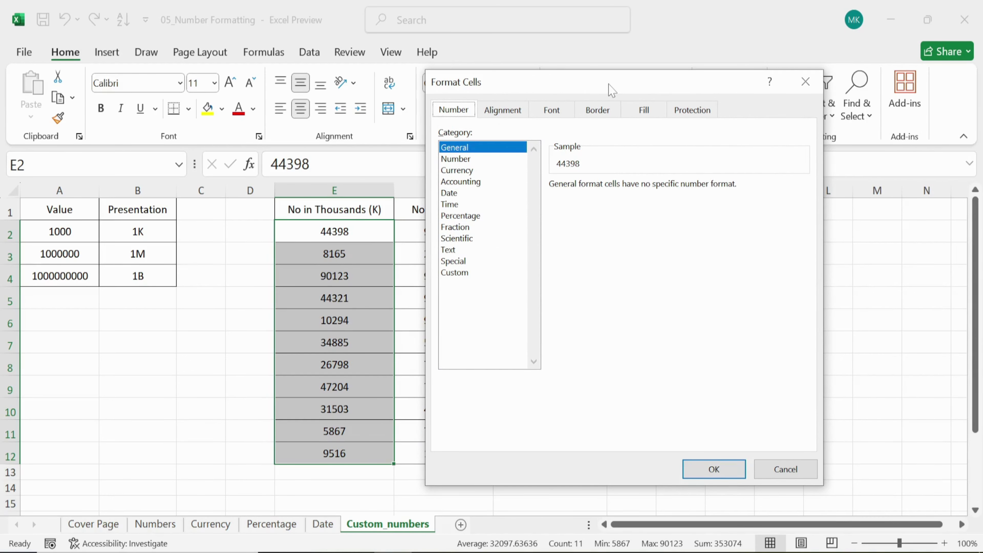
click(455, 273)
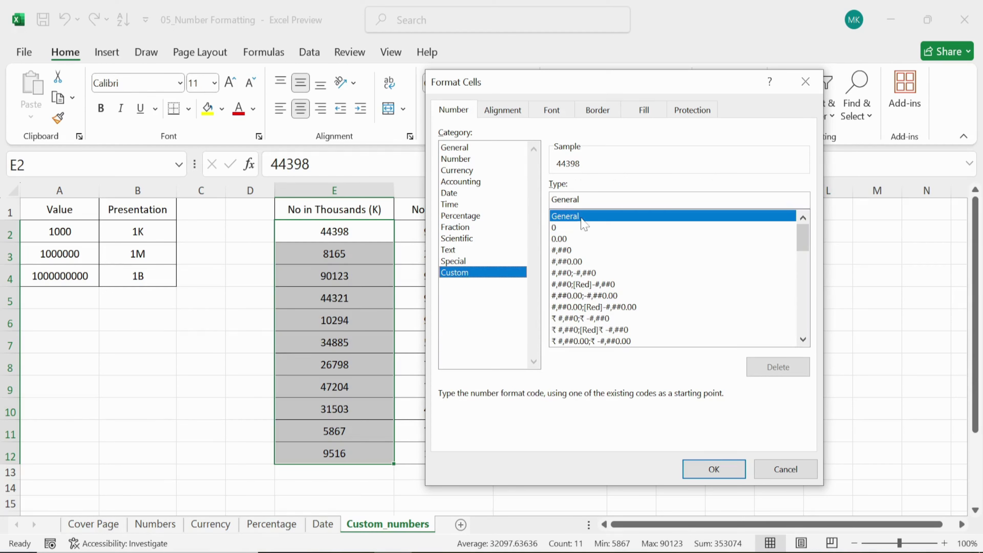
click(579, 199)
key(BackSpace)
key(BackSpace)
key(BackSpace)
key(BackSpace)
key(BackSpace)
key(BackSpace)
key(BackSpace)
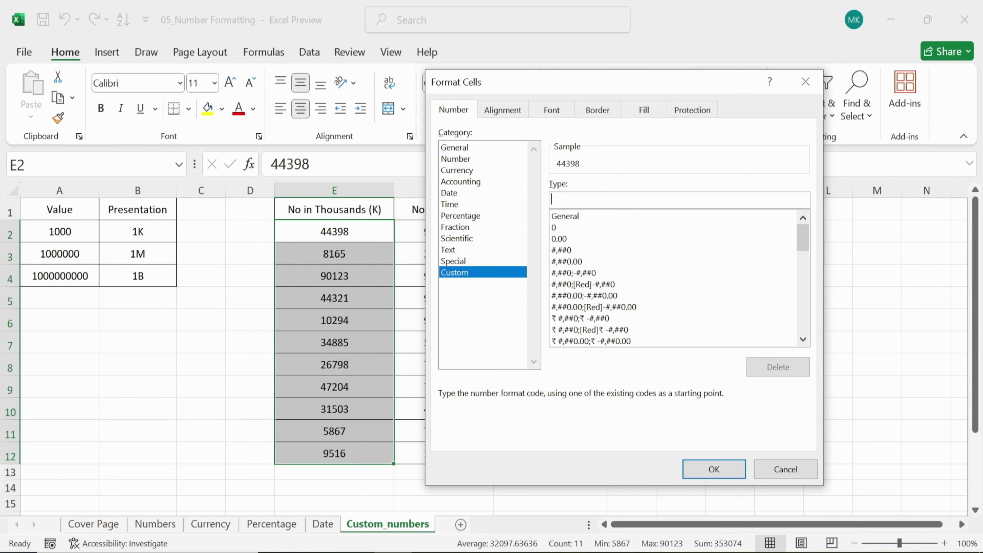
text(0)
text(,)
key(BackSpace)
text(,)
text("K")
click(714, 470)
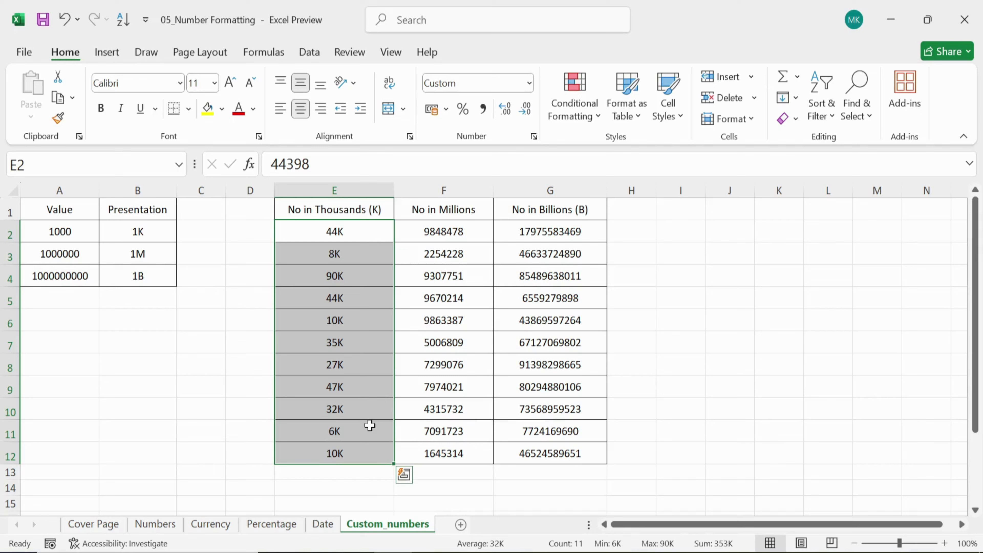
Step: Select the No in Millions values F2:F12 and apply the custom number format 0,,"M" to them
click(72, 257)
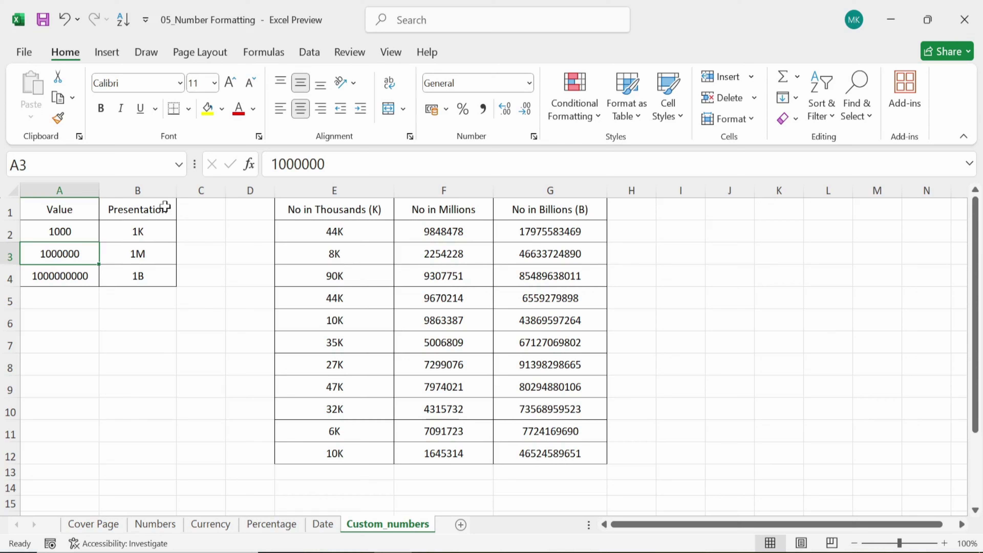
click(473, 231)
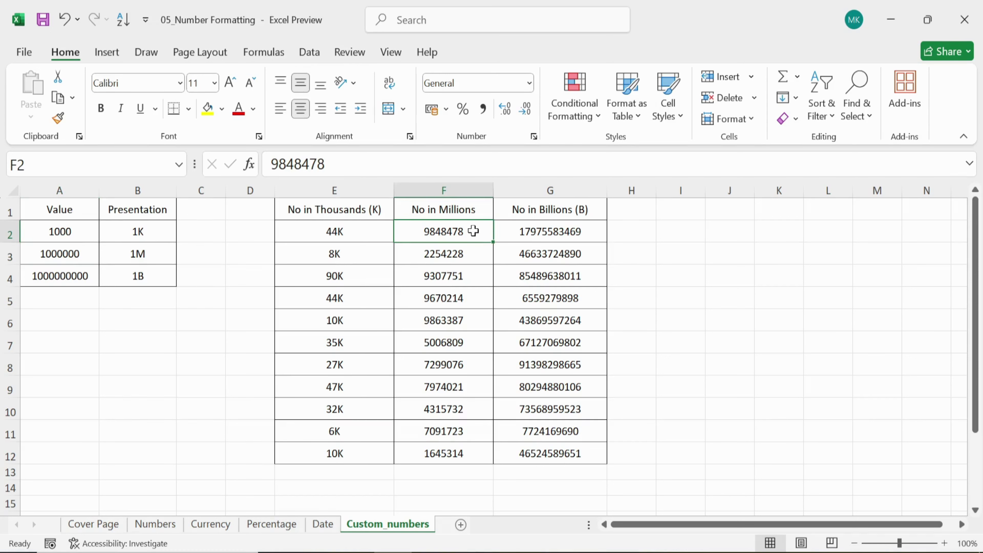
key(ctrl+shift+Down)
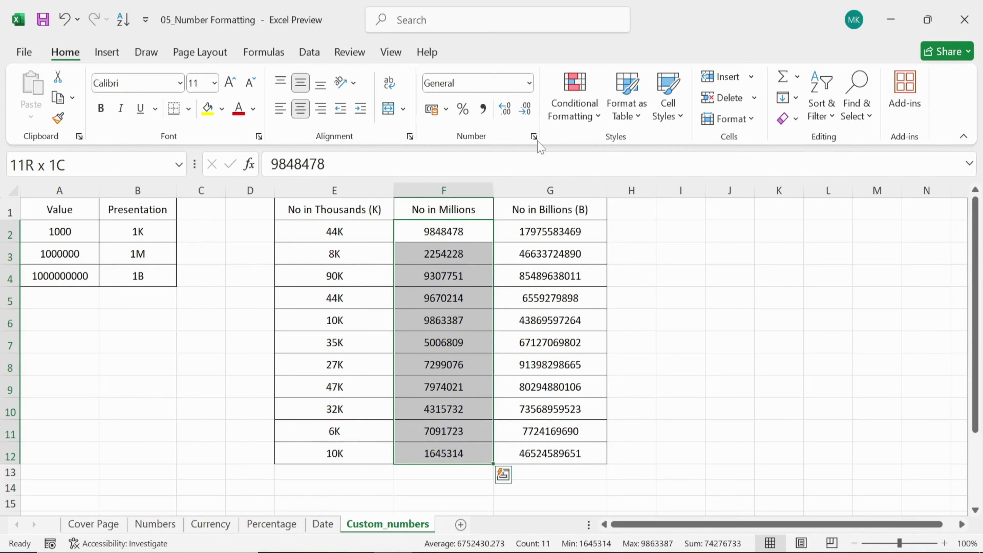
key(ctrl+1)
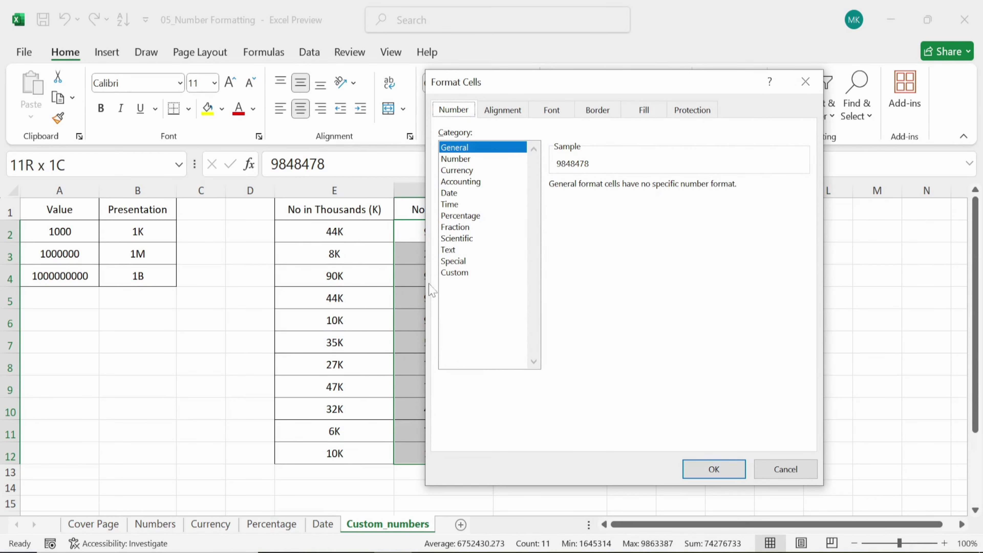
click(457, 274)
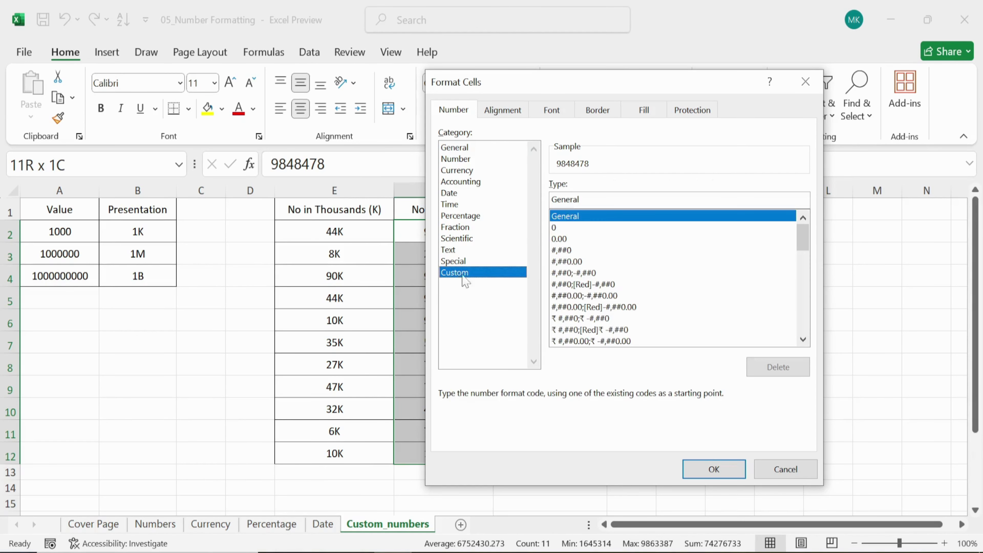
drag(579, 199, 532, 202)
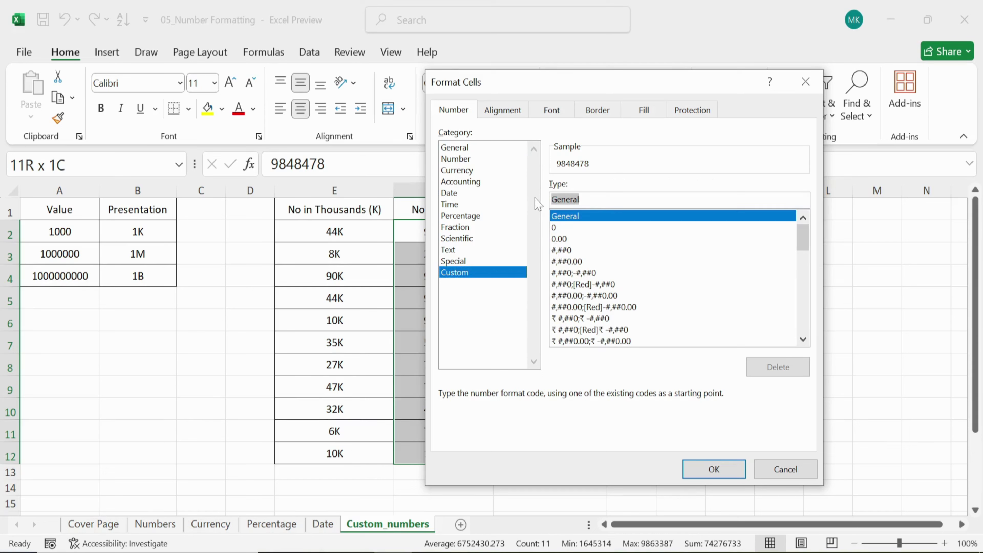
key(BackSpace)
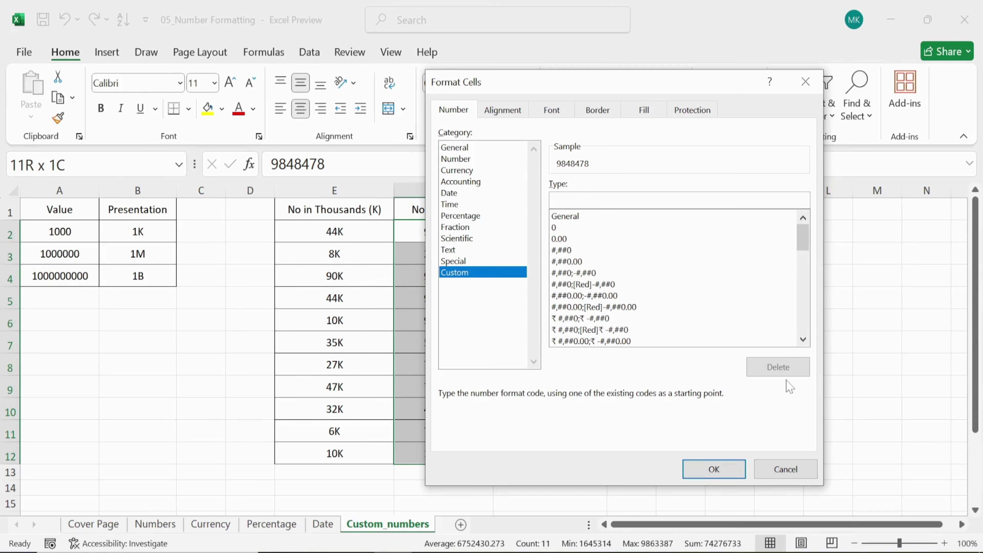
text(0,)
drag(592, 81, 718, 80)
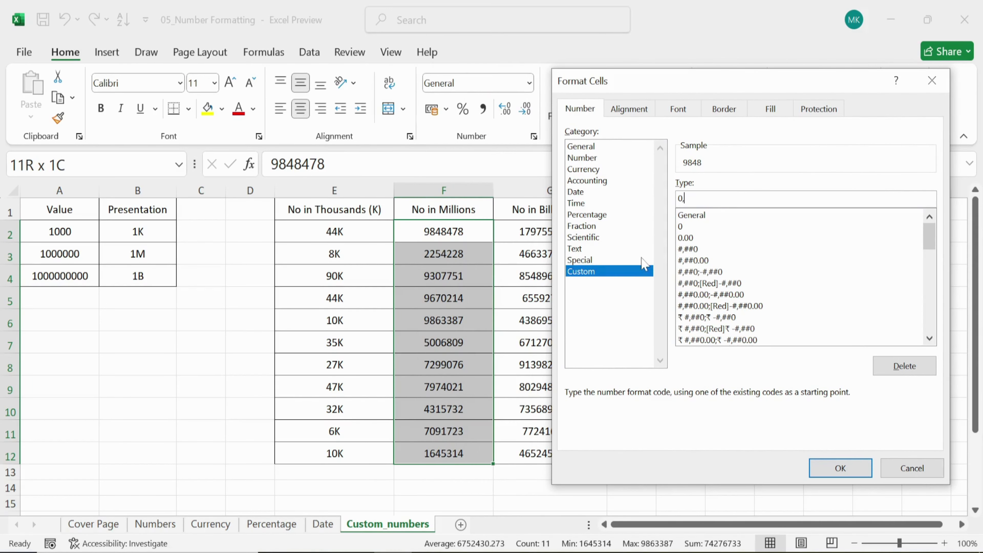
text(,)
text("M")
click(844, 471)
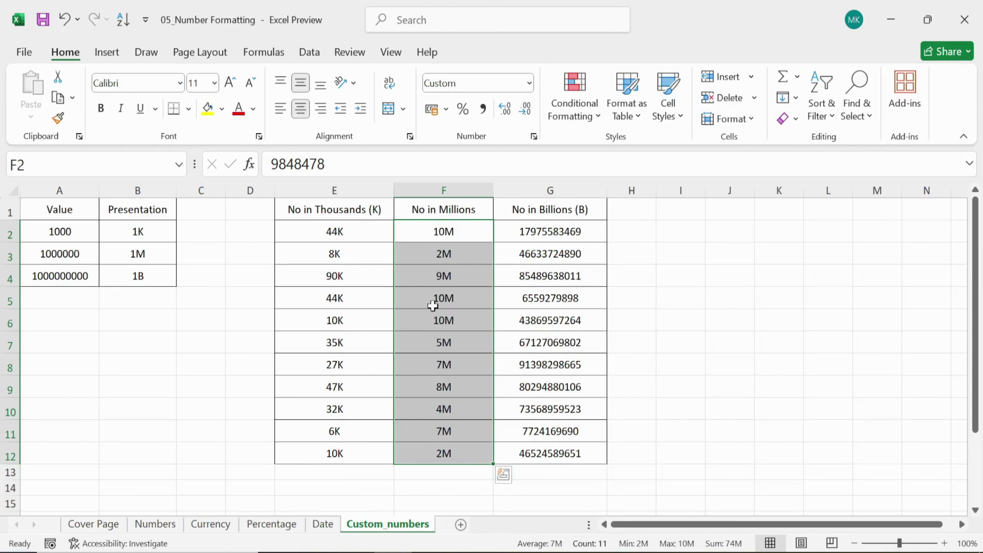
Step: Check the underlying values of the millions cells F2 to F5 against their formatted display
click(468, 233)
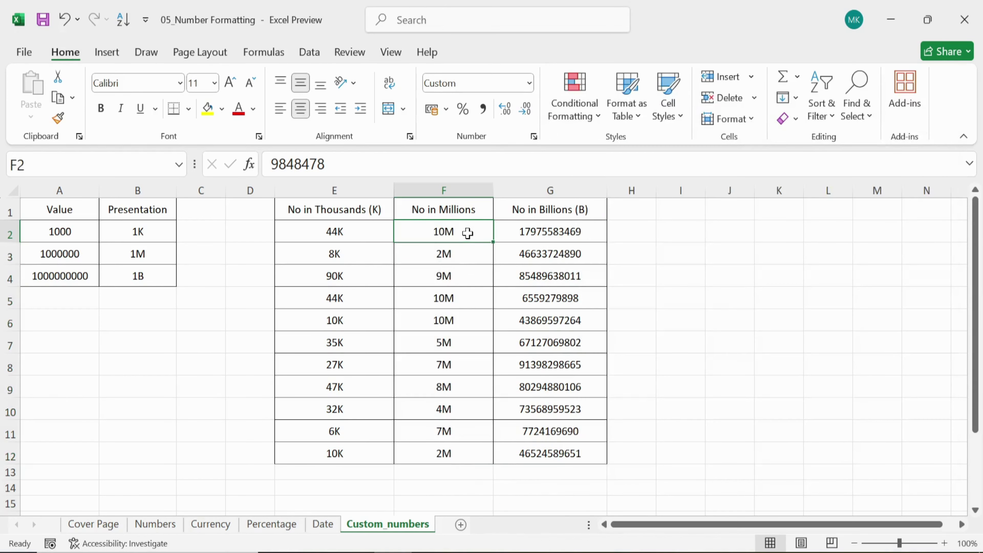
click(463, 260)
click(469, 280)
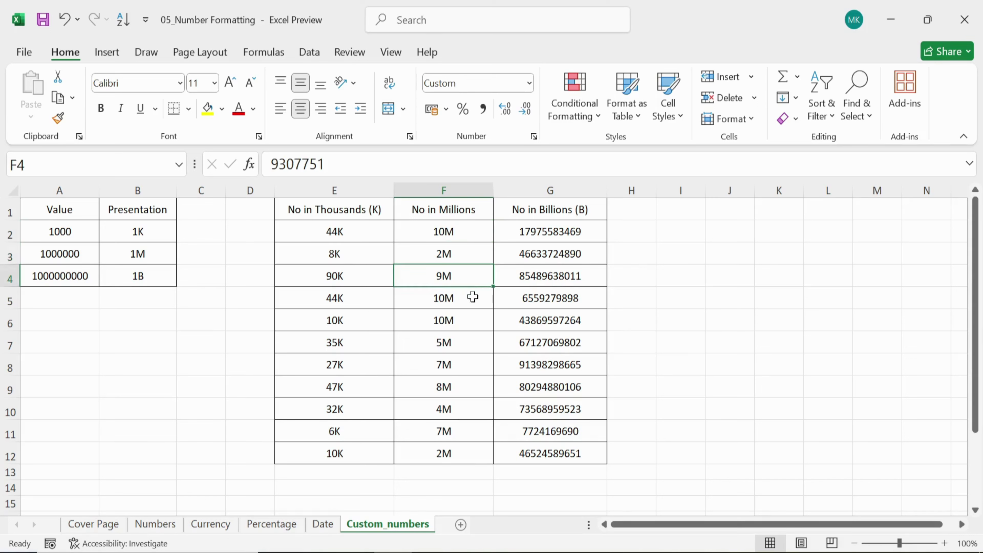
click(474, 302)
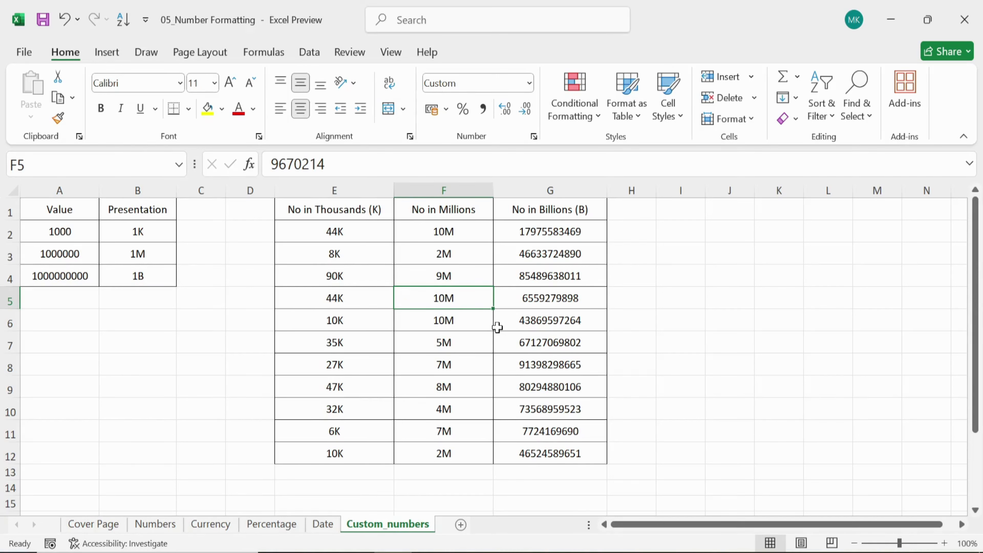
Step: Select the No in Billions values G2:G12 and apply the custom number format 0,,,"B" to them
click(558, 234)
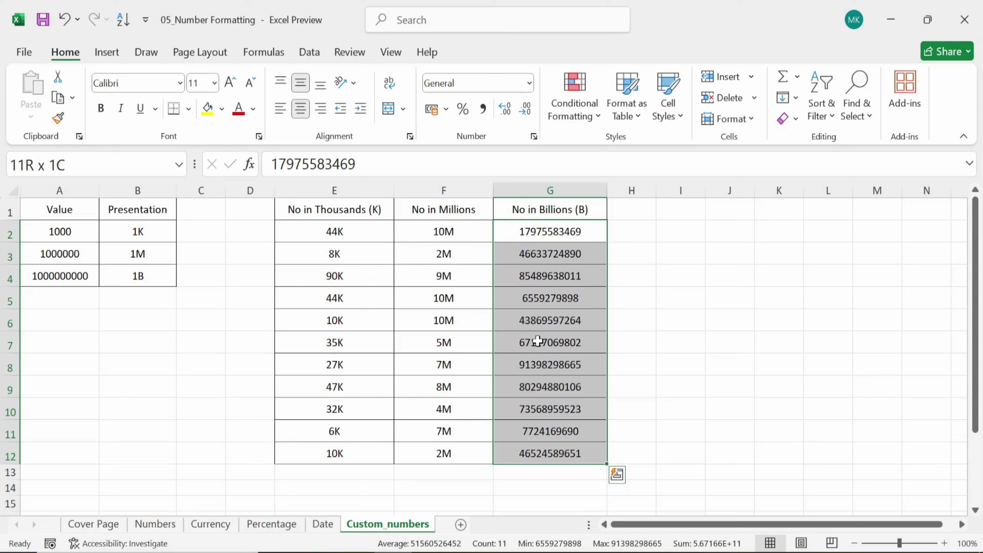
click(534, 136)
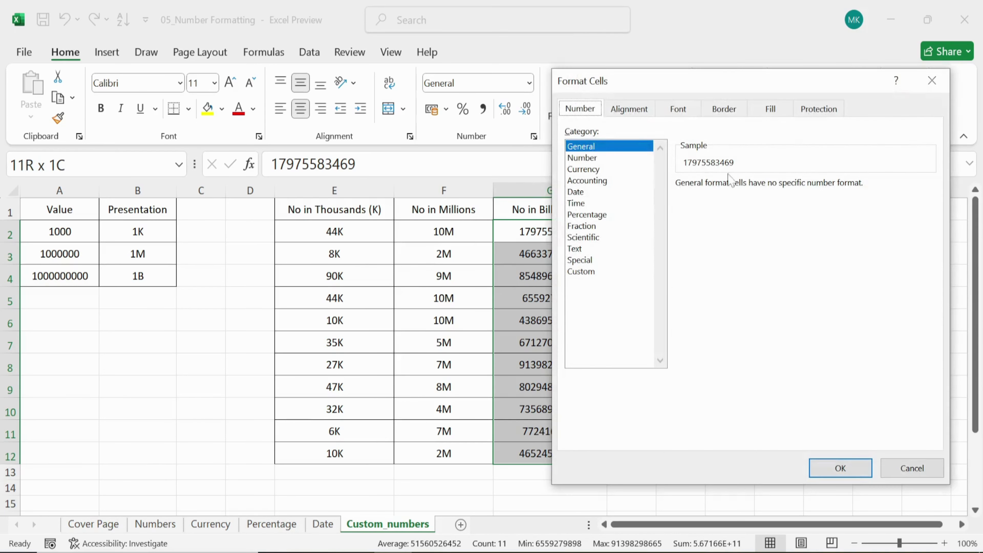
click(587, 272)
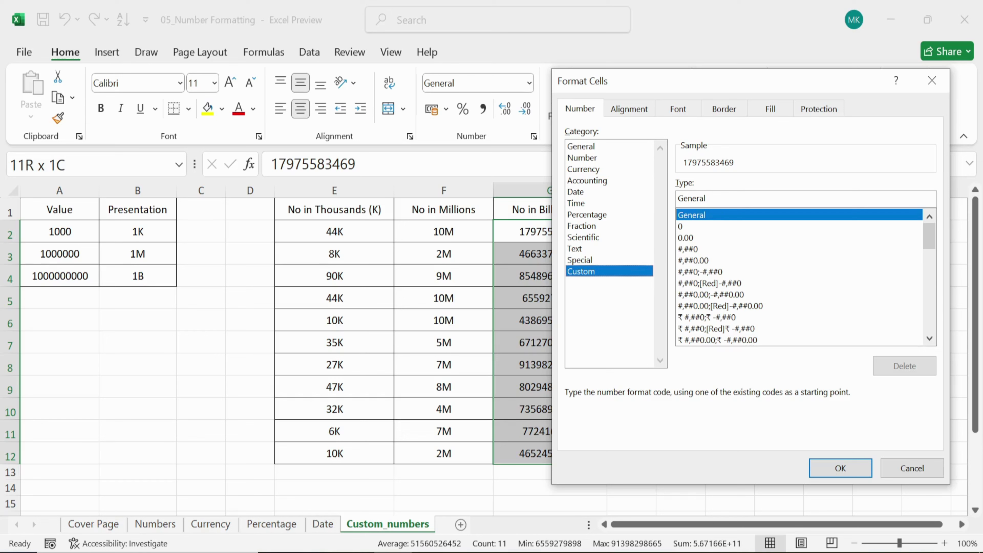
drag(711, 199, 651, 196)
key(BackSpace)
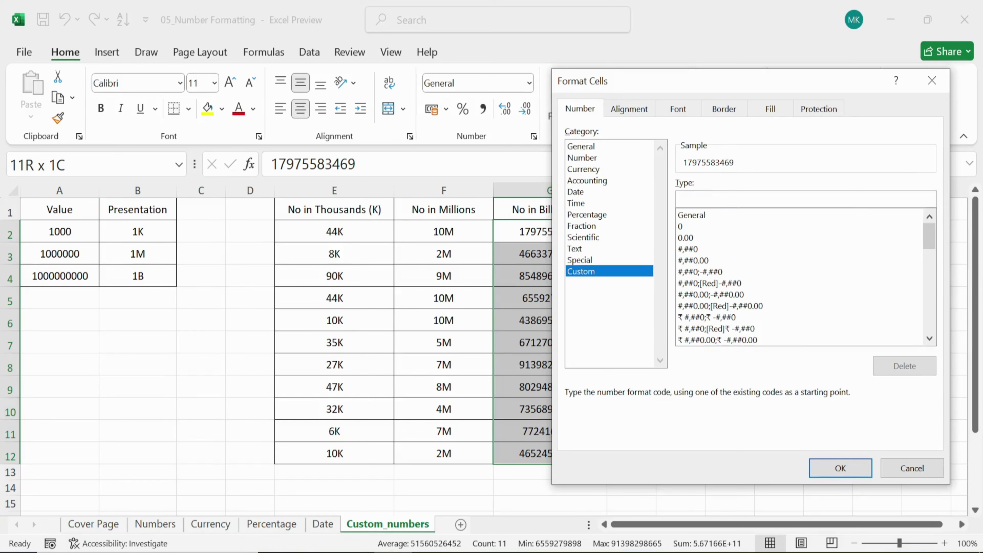
text(0,)
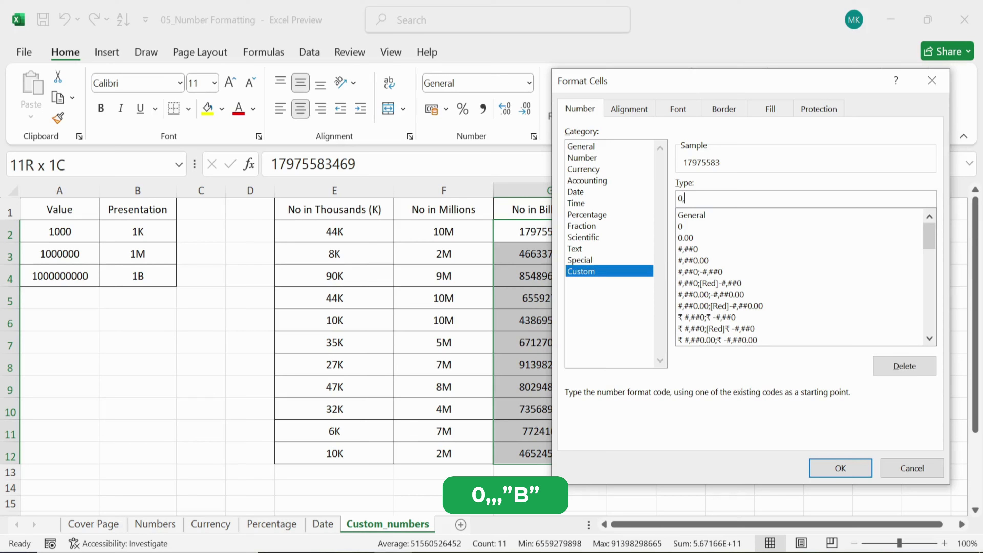
text(,,)
text("B")
click(840, 469)
Step: Compare the full stored numbers in G2 and G3 with their rounded billions display, leaving the values unedited
click(580, 236)
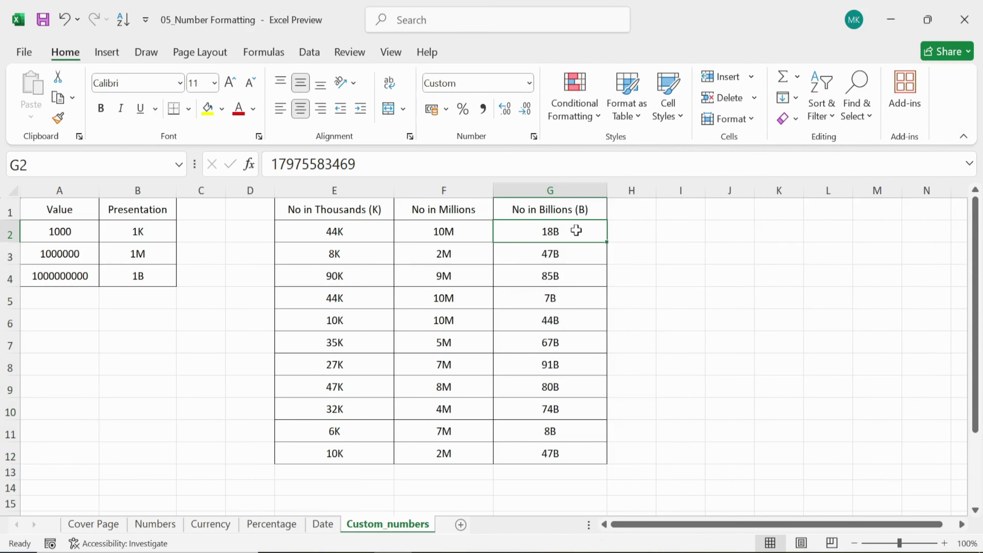
double_click(557, 232)
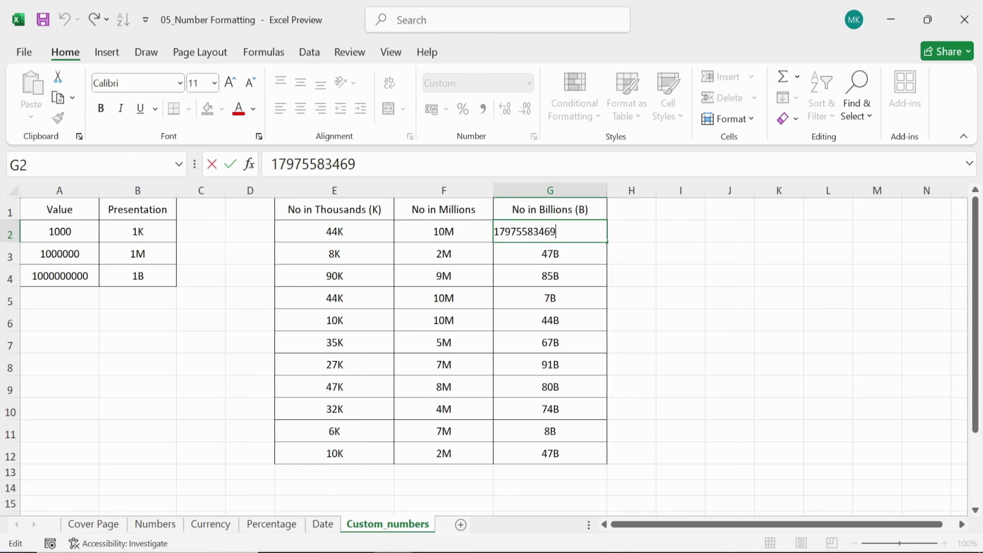
click(591, 290)
click(567, 234)
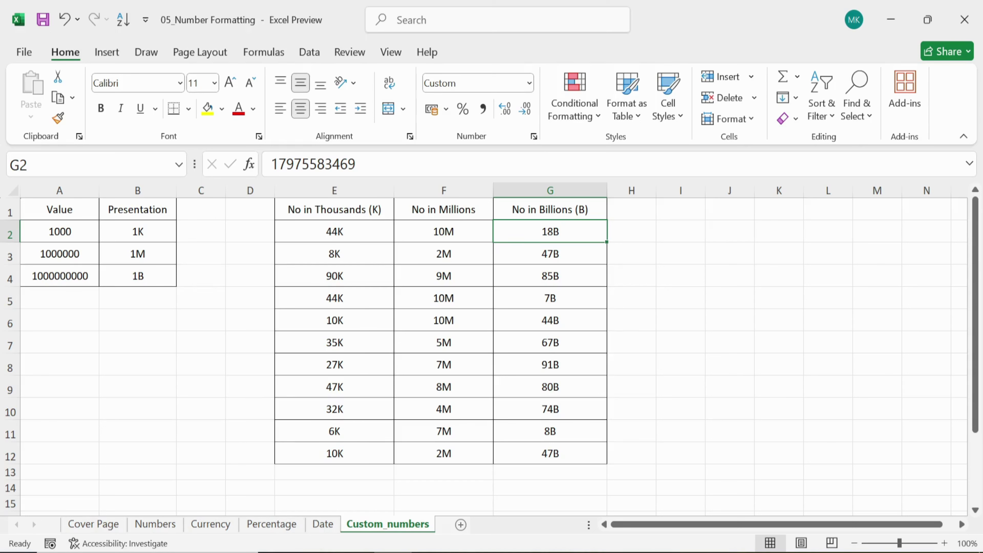
click(297, 165)
drag(294, 165, 310, 165)
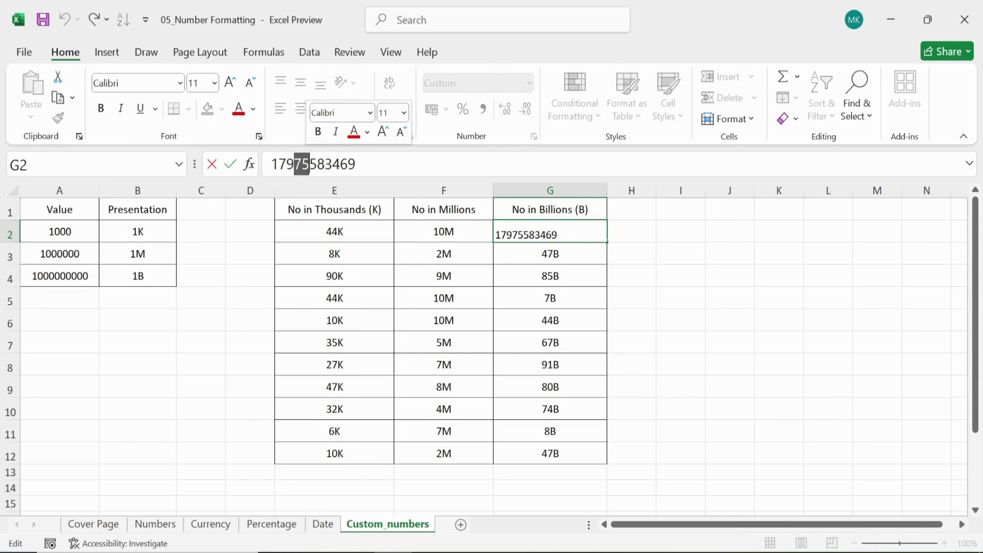
click(318, 164)
drag(355, 165, 279, 164)
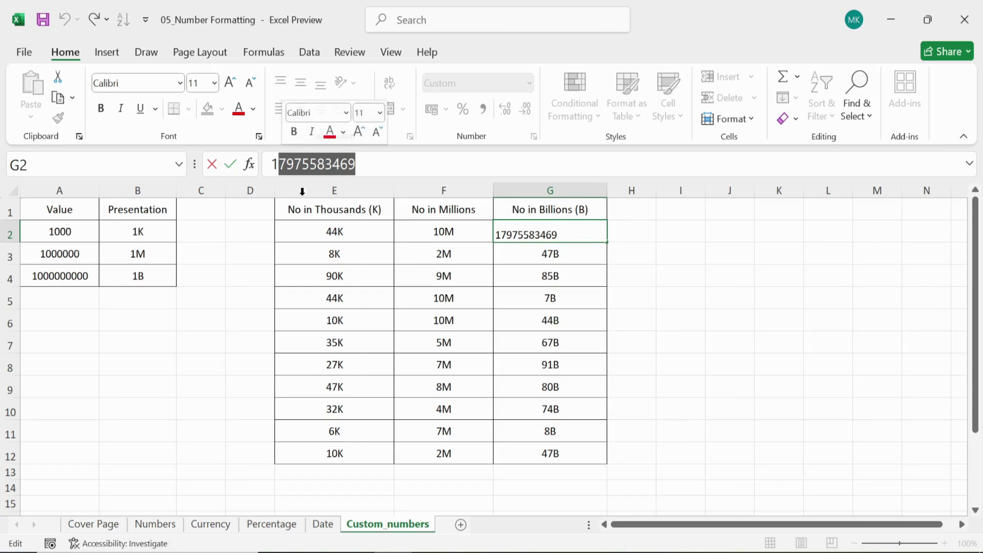
click(510, 233)
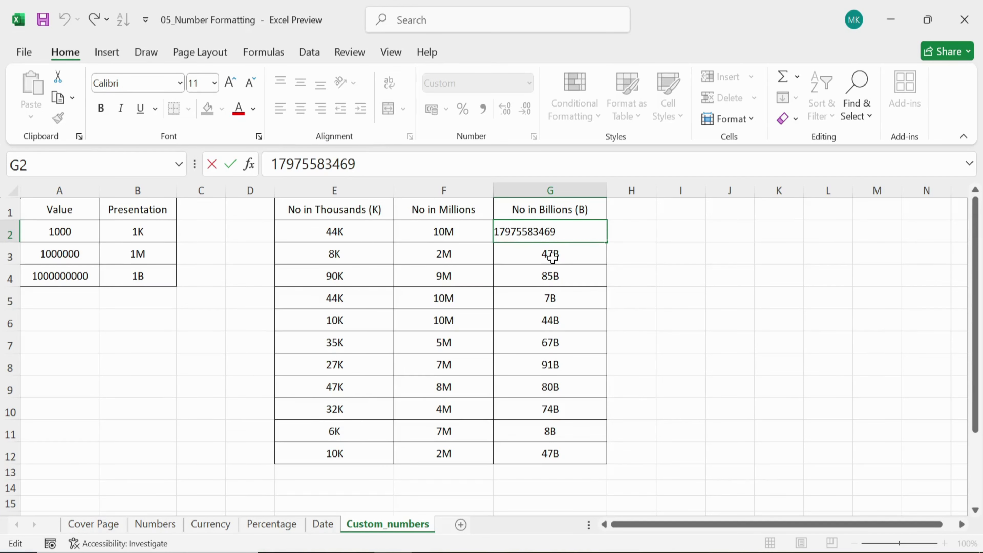
click(552, 258)
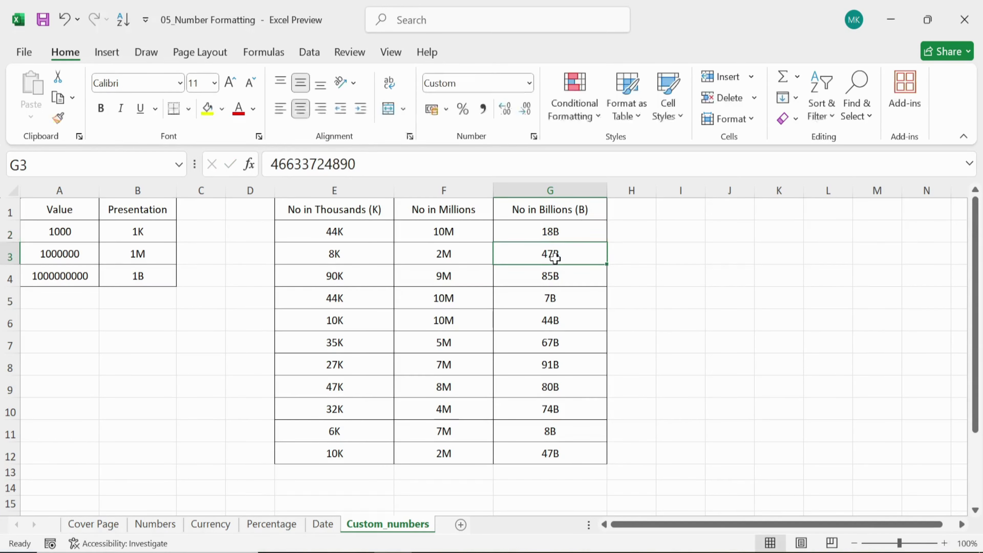
click(562, 231)
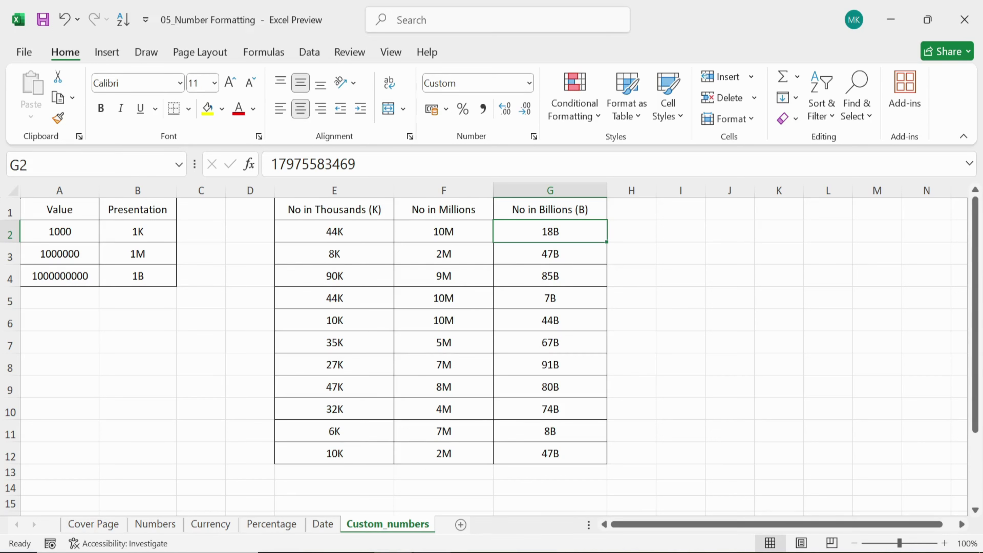
click(431, 552)
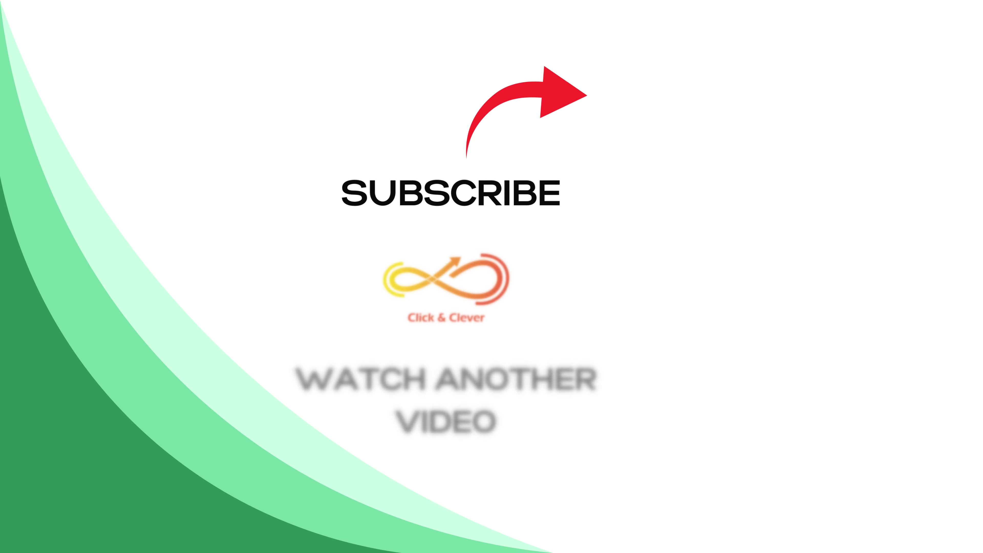